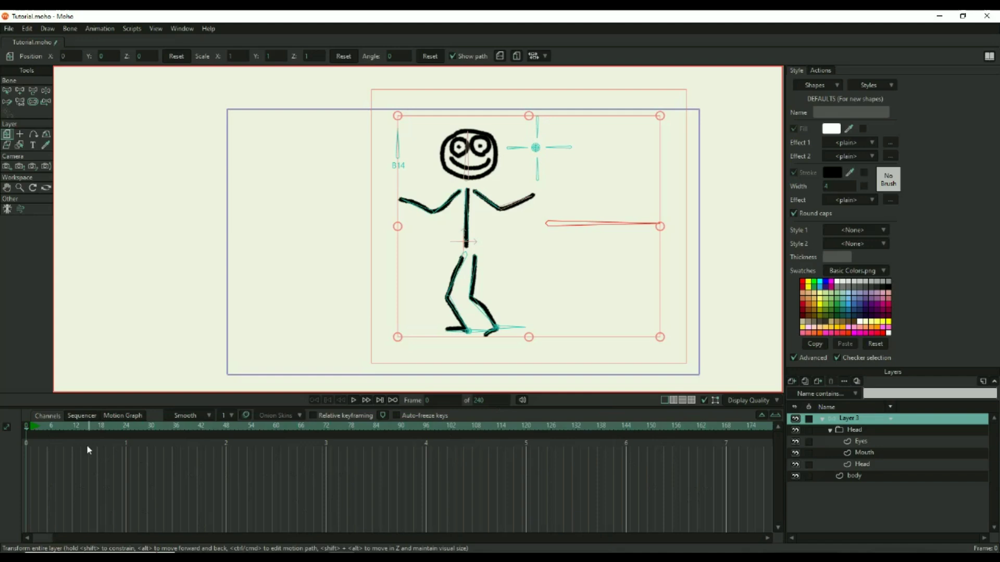
# Step: Scrub the timeline to frame 90 and return to frame 0 to preview the character's mouth
pyautogui.moveTo(87, 446); pyautogui.dragTo(402, 446)
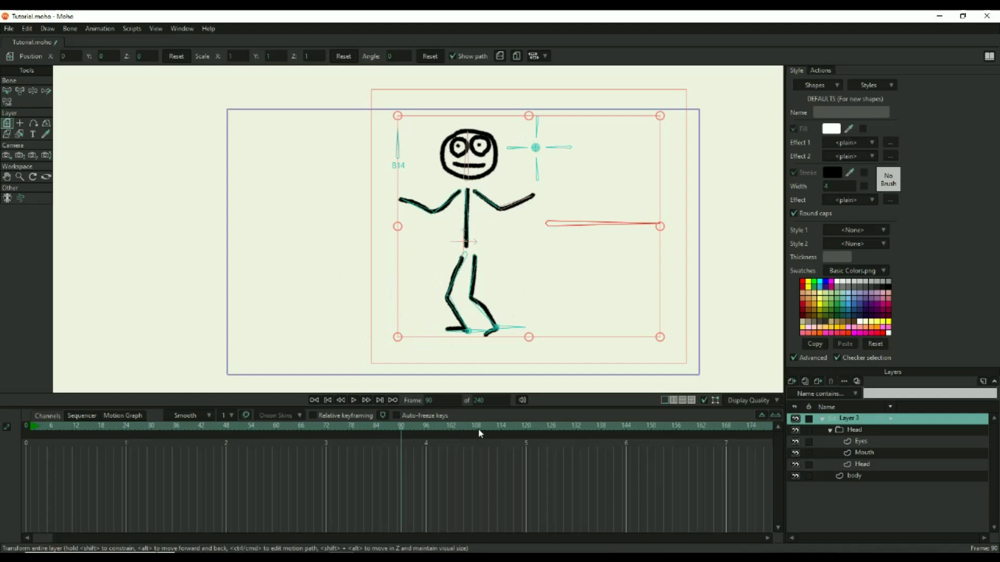
pyautogui.moveTo(221, 426); pyautogui.dragTo(23, 436)
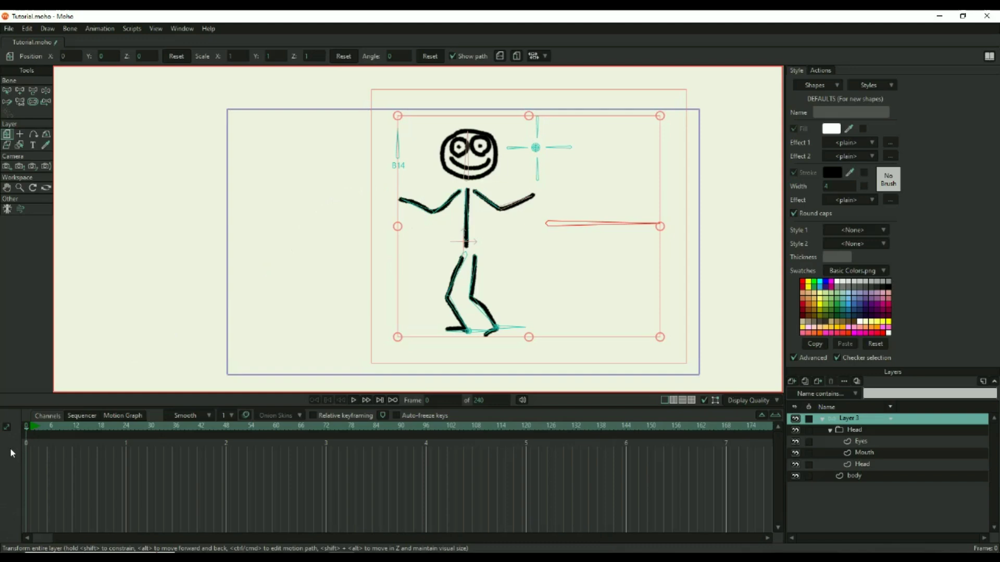
# Step: Select several points along the smile curve on the Mouth layer
pyautogui.click(862, 452)
pyautogui.scroll(5, 482, 182)
pyautogui.press('g')
pyautogui.moveTo(449, 139); pyautogui.dragTo(489, 171)
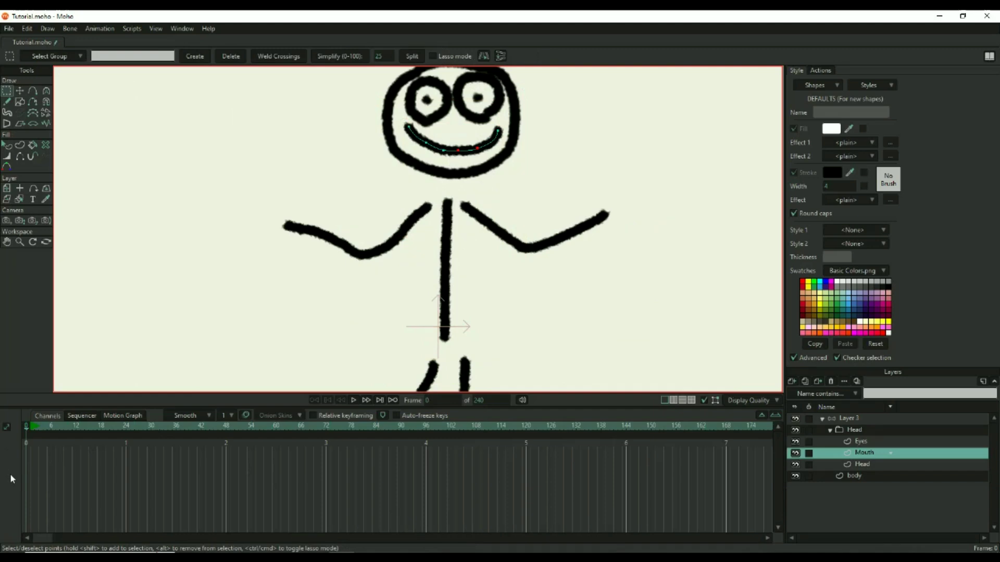
pyautogui.scroll(-4, 390, 249)
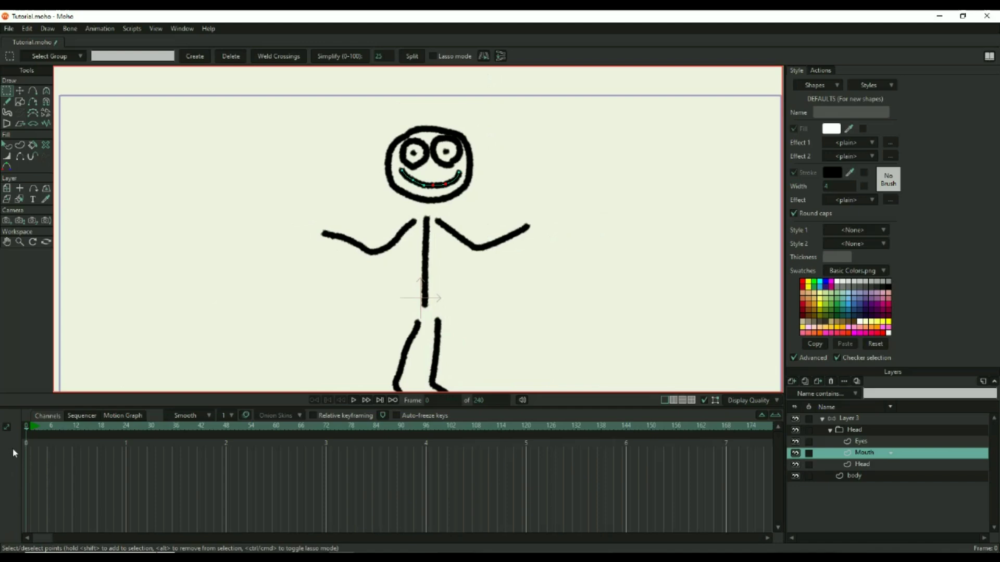
pyautogui.scroll(5, 466, 236)
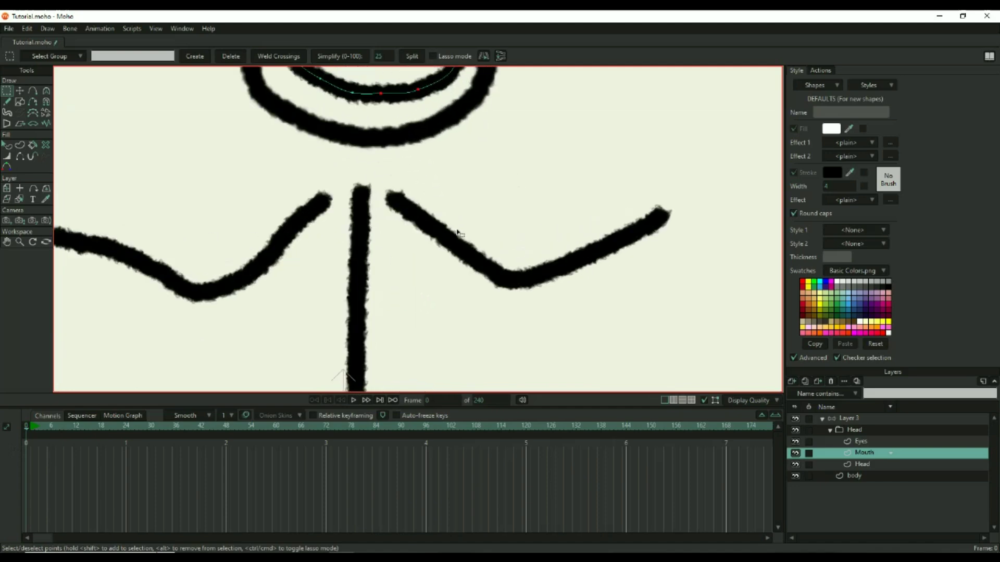
pyautogui.scroll(-5, 391, 181)
pyautogui.moveTo(381, 194); pyautogui.dragTo(394, 231)
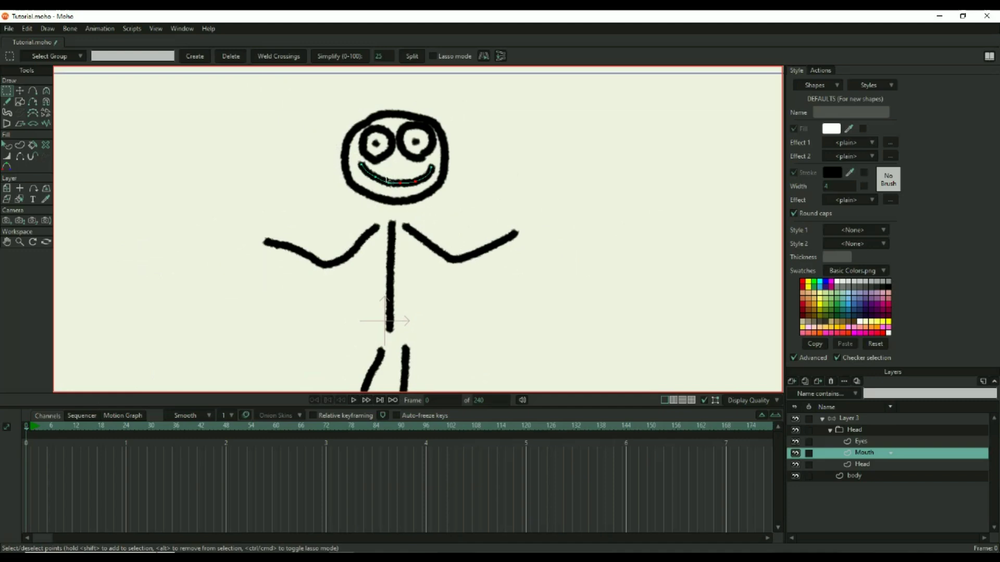
# Step: Review the available default keyframe interpolation modes
pyautogui.click(83, 415)
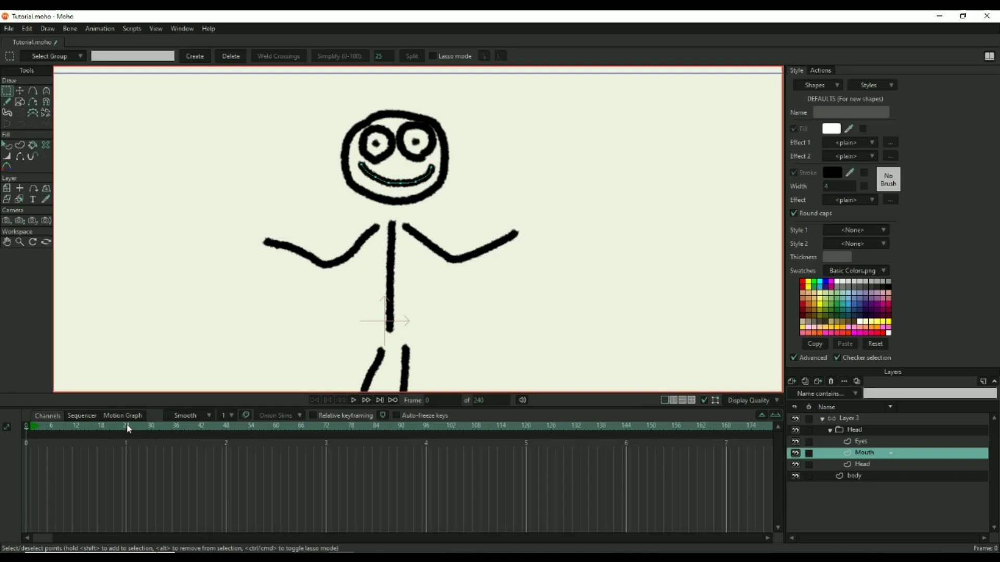
pyautogui.click(209, 415)
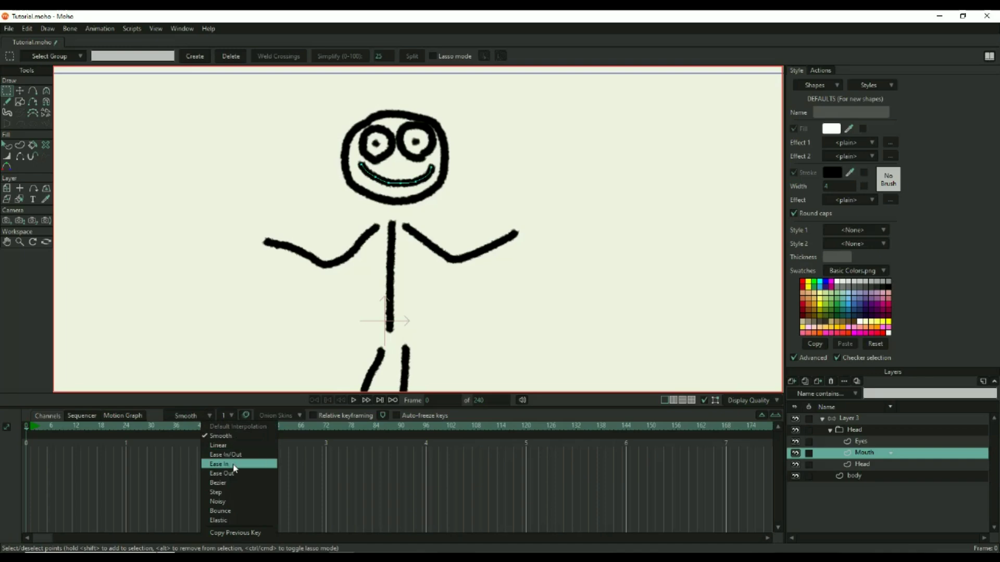
pyautogui.click(211, 417)
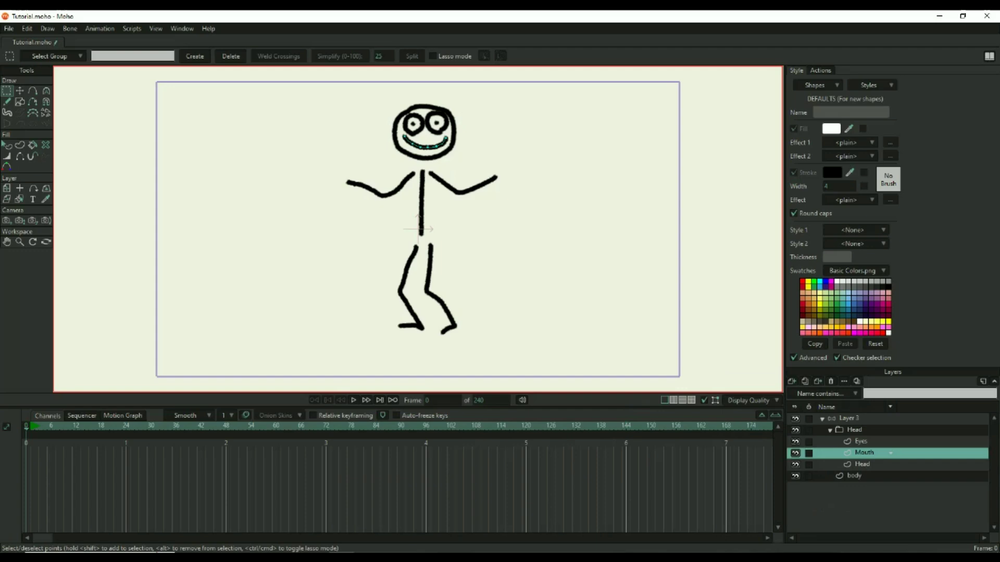
# Step: Add a keyframe to the Mouth layer at frame 8
pyautogui.click(60, 425)
pyautogui.click(100, 28)
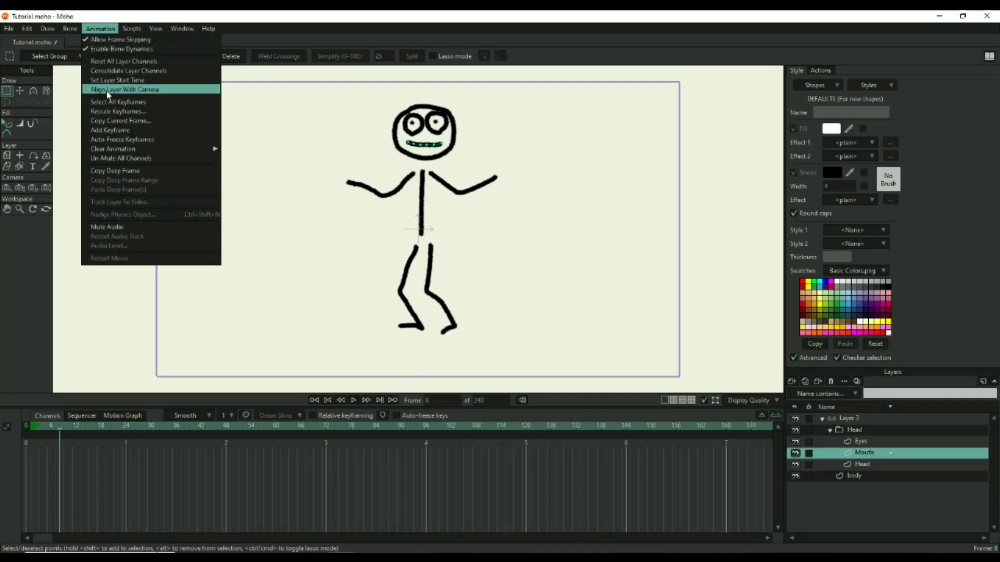
pyautogui.click(115, 134)
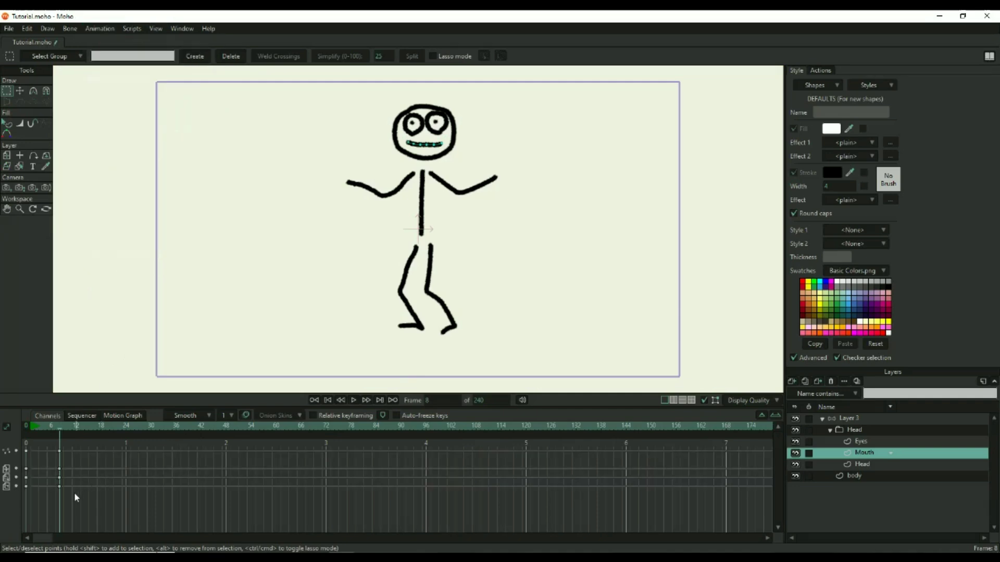
# Step: Select the Mouth layer's keyframes at frame 8 and duplicate them at frame 69
pyautogui.moveTo(71, 510); pyautogui.dragTo(38, 451)
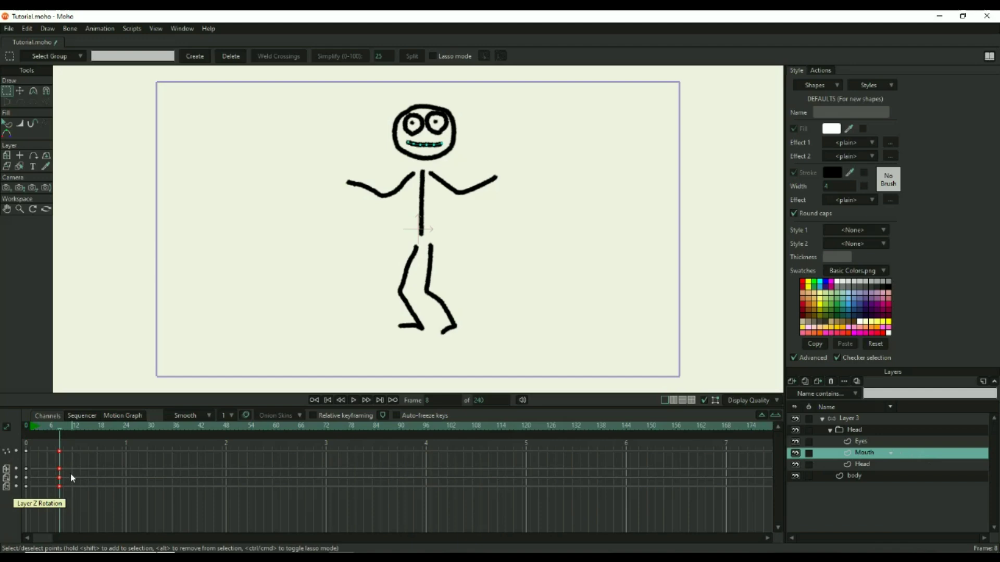
pyautogui.moveTo(71, 474); pyautogui.dragTo(51, 464)
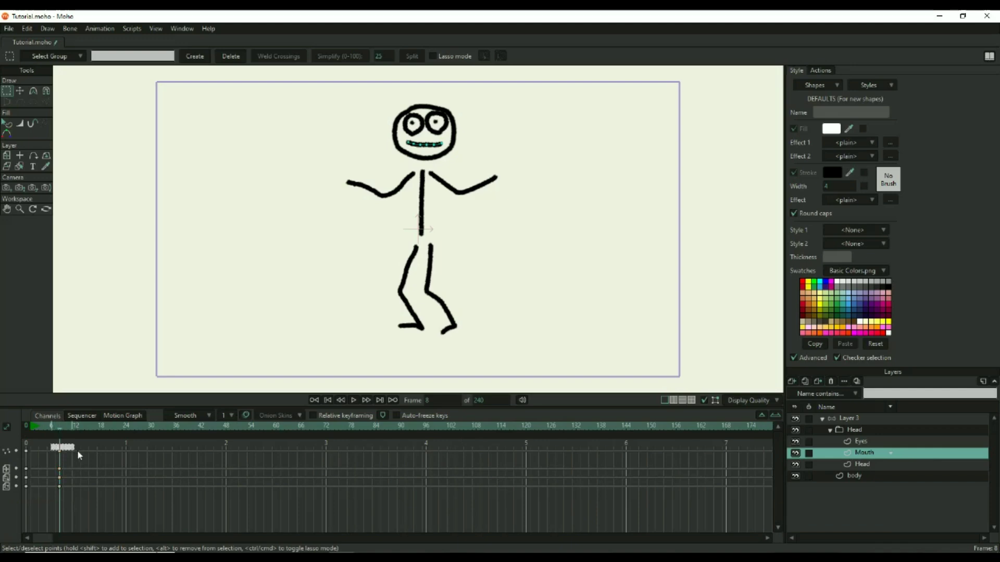
pyautogui.press('t')
pyautogui.moveTo(67, 450); pyautogui.dragTo(162, 454)
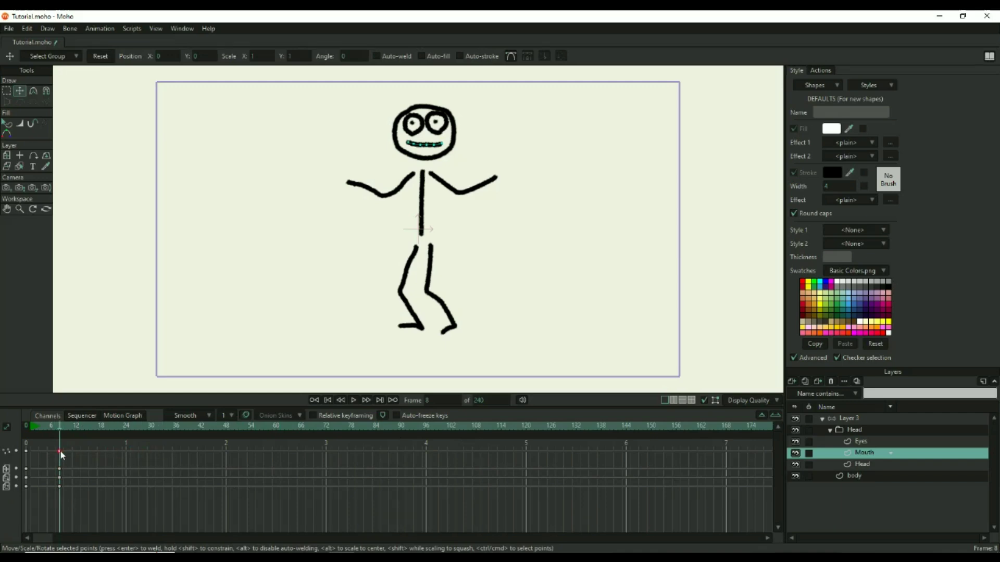
pyautogui.click(59, 451)
pyautogui.moveTo(83, 508); pyautogui.dragTo(40, 445)
pyautogui.moveTo(61, 483); pyautogui.dragTo(45, 441)
pyautogui.click(312, 425)
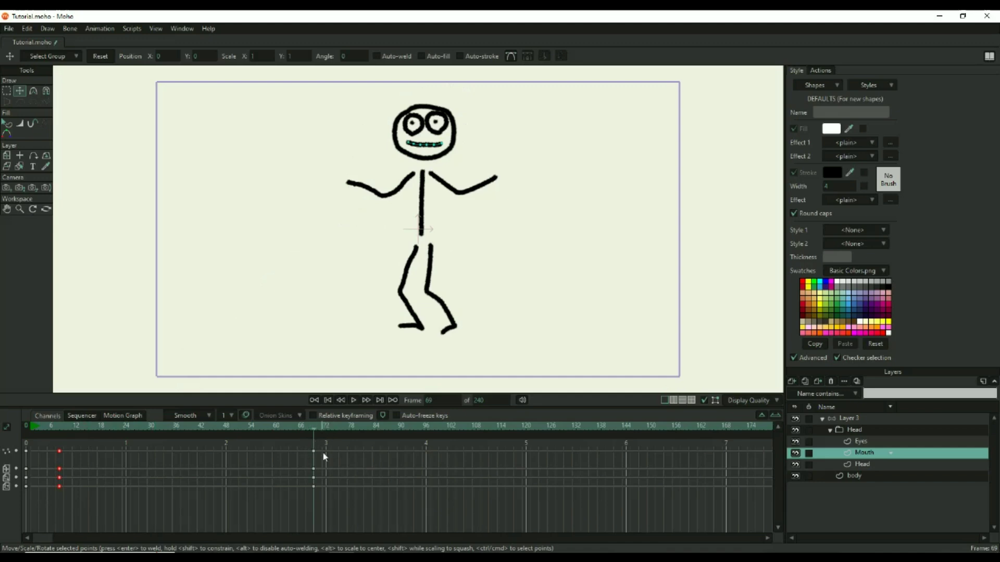
# Step: Delete the Mouth layer's keyframes at frames 8 and 69
pyautogui.moveTo(335, 500); pyautogui.dragTo(42, 470)
pyautogui.press('Delete')
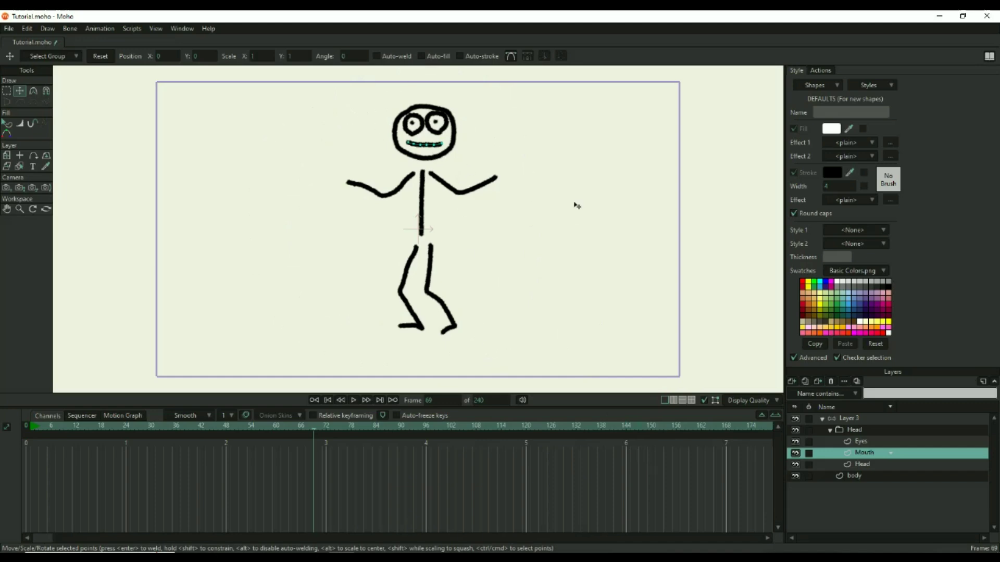
# Step: Examine the General options in the Head group's layer settings, closing them without changes
pyautogui.scroll(3, 428, 159)
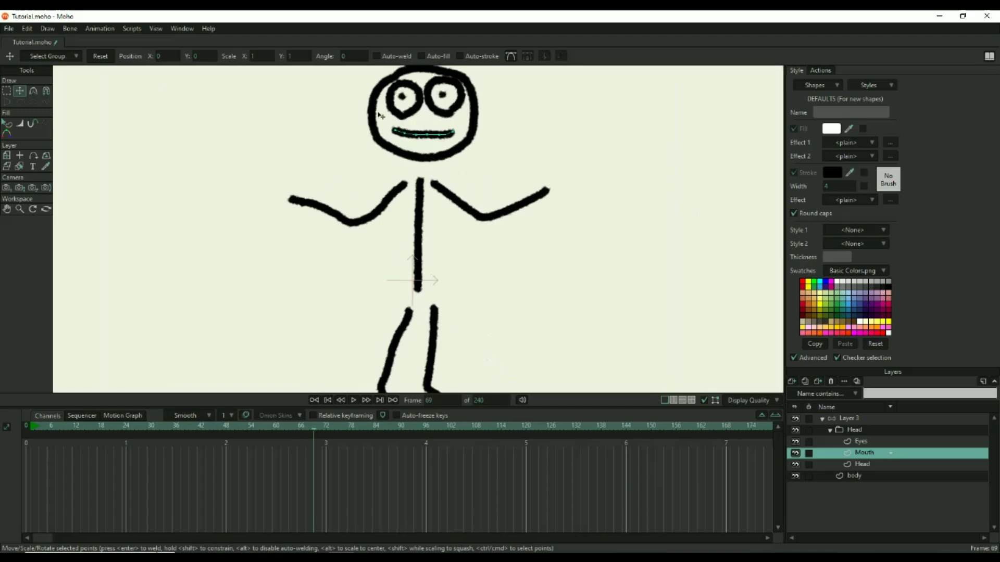
pyautogui.scroll(-2, 450, 177)
pyautogui.click(879, 417)
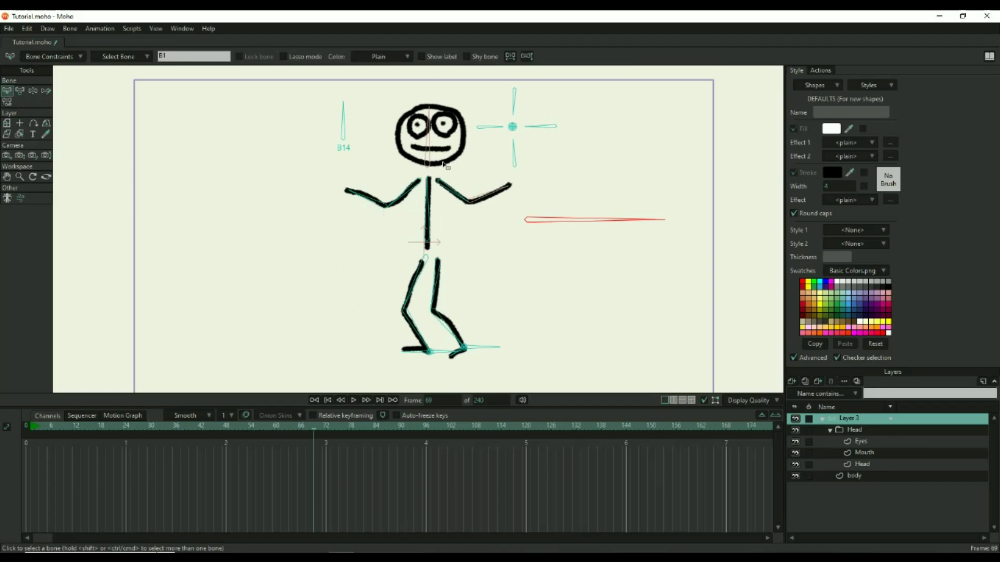
pyautogui.scroll(-1, 443, 164)
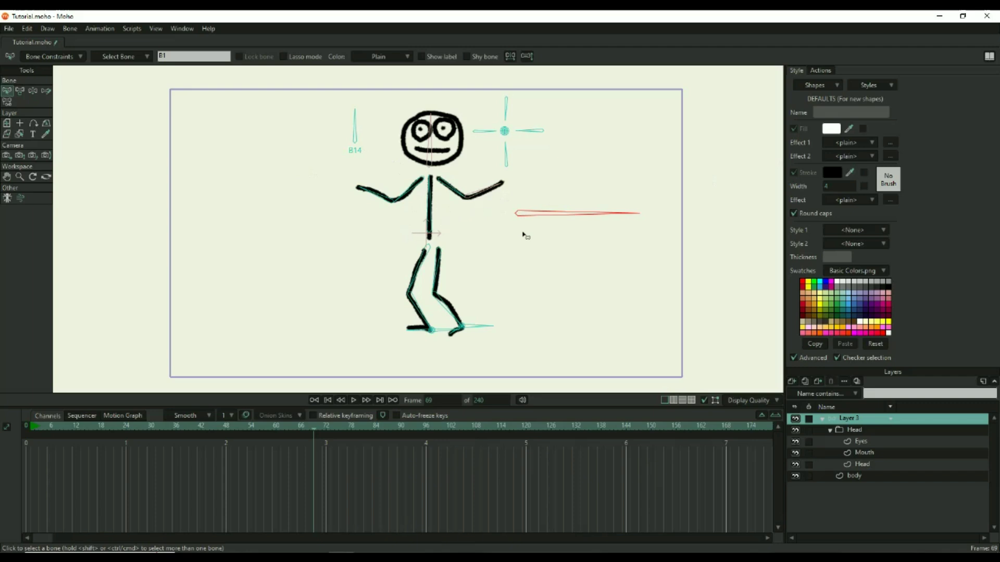
pyautogui.doubleClick(872, 432)
pyautogui.moveTo(762, 31); pyautogui.dragTo(846, 48)
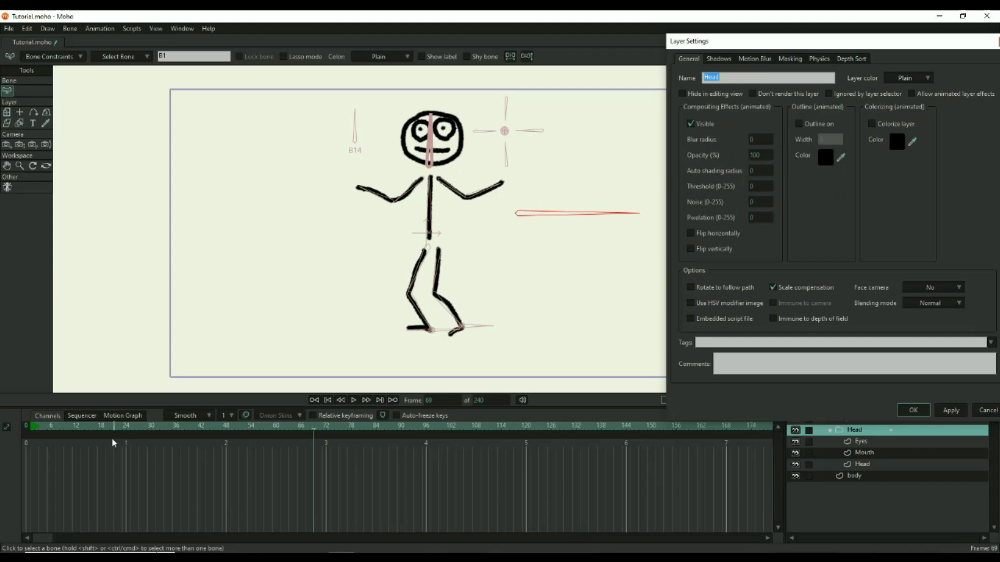
pyautogui.moveTo(846, 40); pyautogui.dragTo(660, 49)
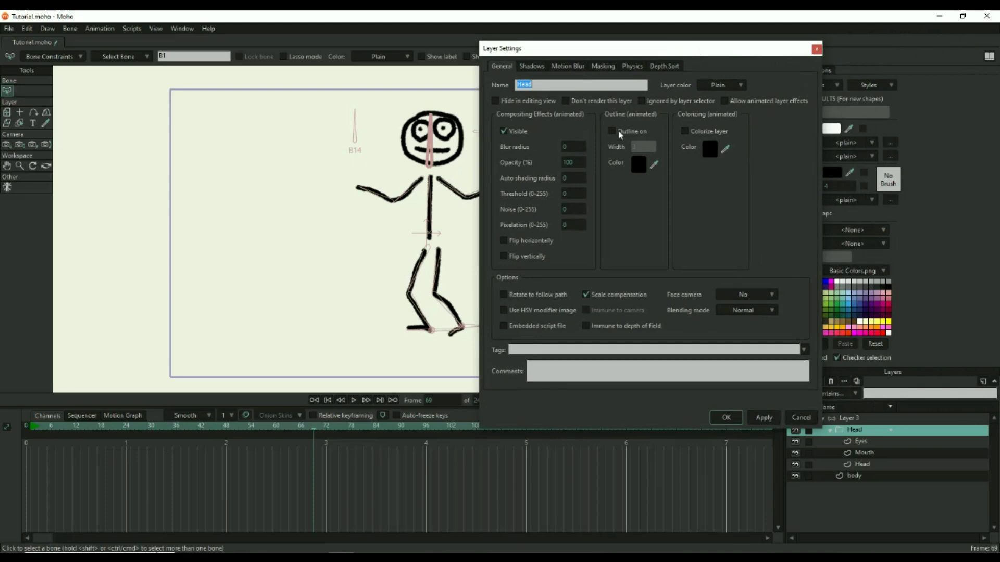
pyautogui.click(801, 418)
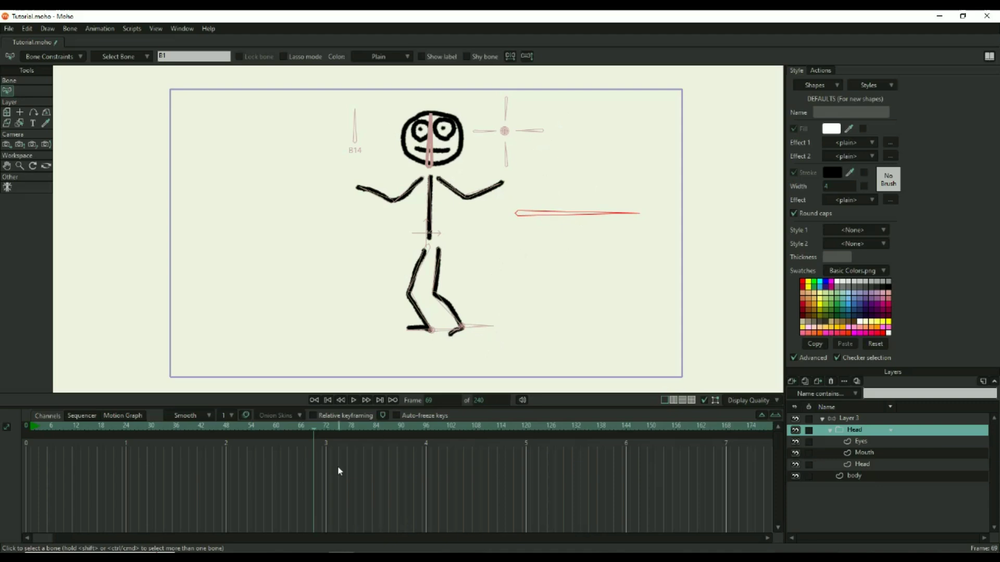
# Step: At frame 1, use Manipulate Bones on Layer 3 to move the character off the canvas by its long horizontal bone
pyautogui.click(328, 401)
pyautogui.press('z')
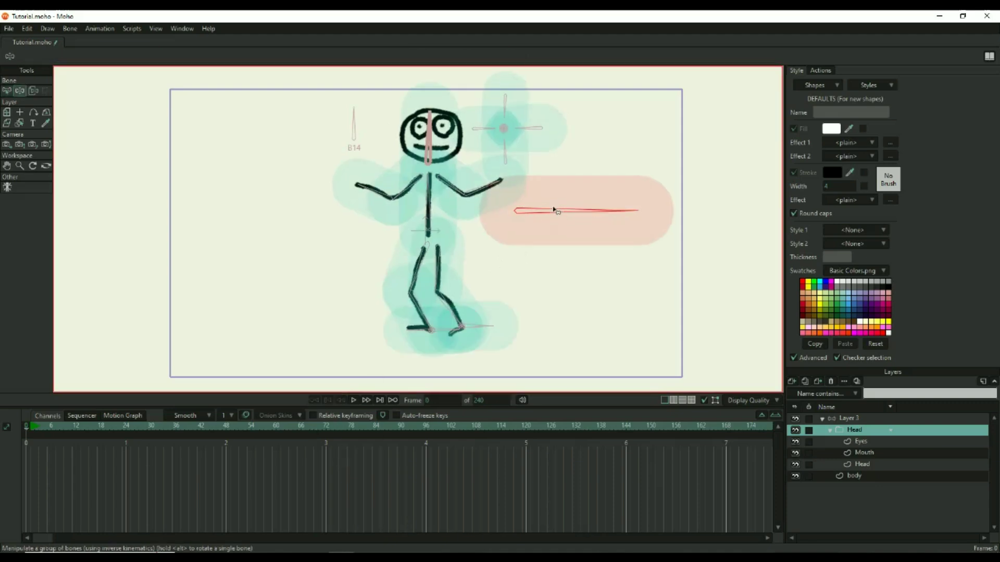
pyautogui.moveTo(516, 243); pyautogui.dragTo(575, 227)
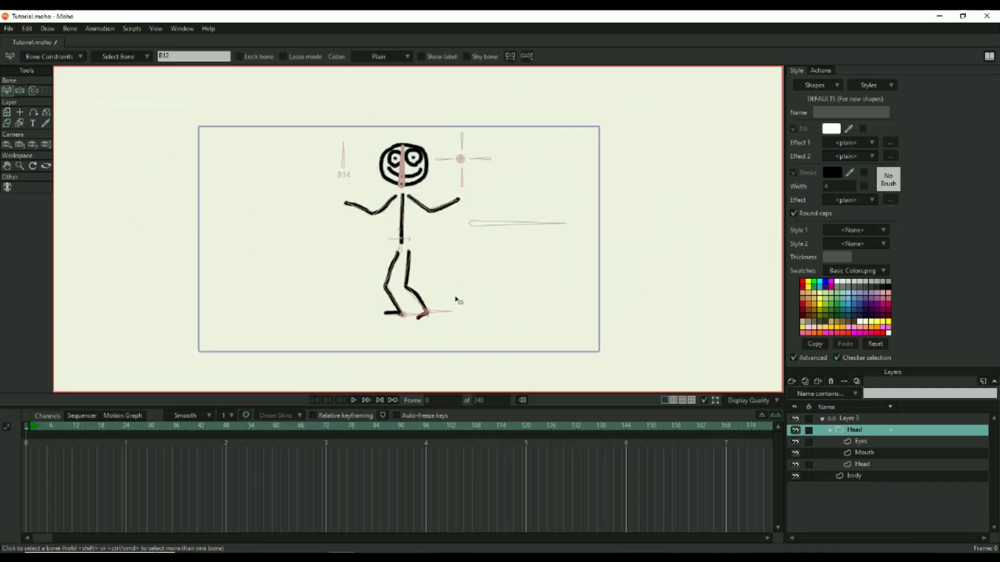
pyautogui.click(495, 226)
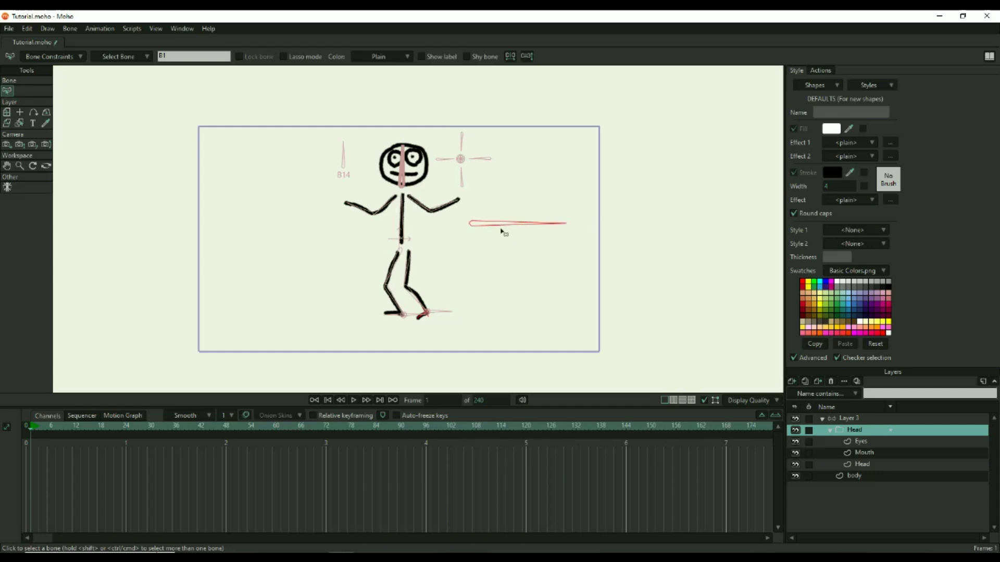
pyautogui.click(870, 420)
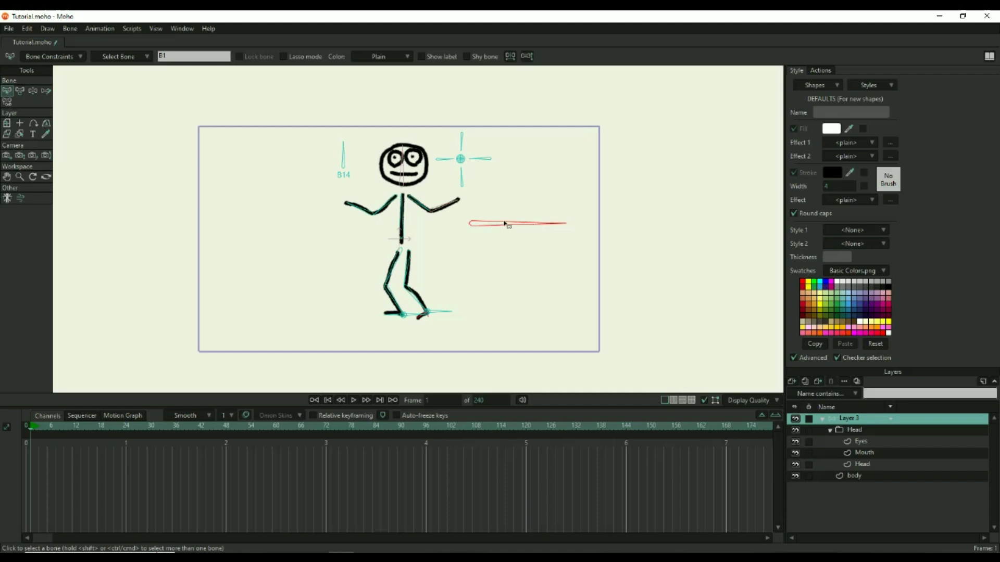
pyautogui.press('z')
pyautogui.moveTo(489, 225); pyautogui.dragTo(782, 233)
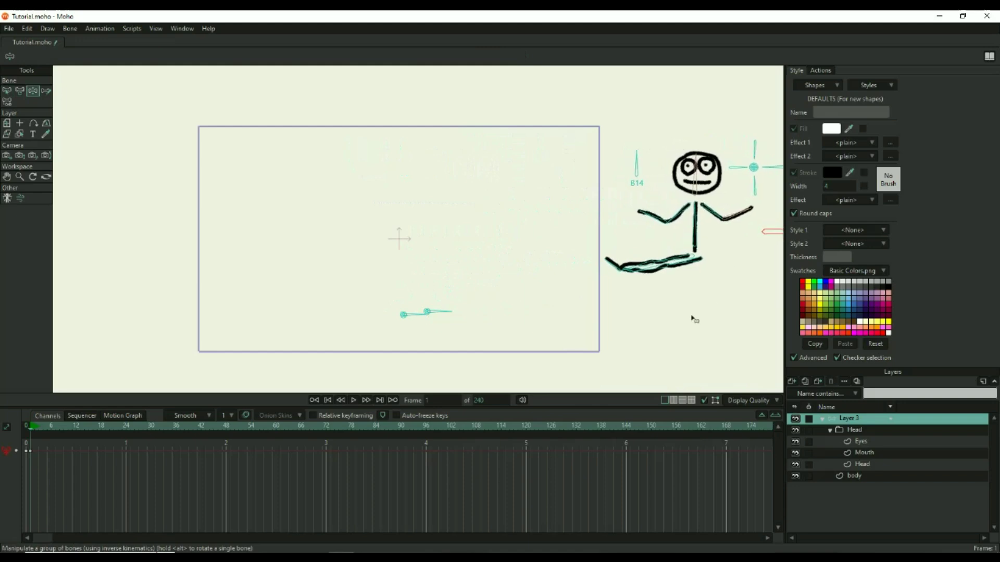
# Step: Move both foot target bones beneath the relocated body and rotate the lower foot so it lies flat
pyautogui.moveTo(692, 319); pyautogui.dragTo(469, 276)
pyautogui.click(228, 277)
pyautogui.moveTo(383, 280); pyautogui.dragTo(482, 292)
pyautogui.click(202, 284)
pyautogui.moveTo(203, 286); pyautogui.dragTo(492, 286)
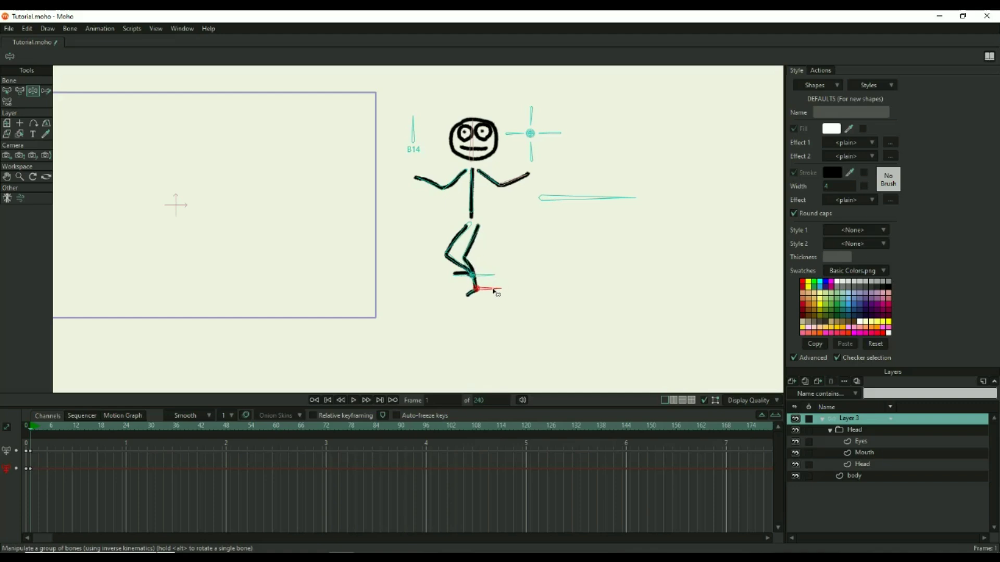
pyautogui.scroll(3, 484, 289)
pyautogui.click(459, 295)
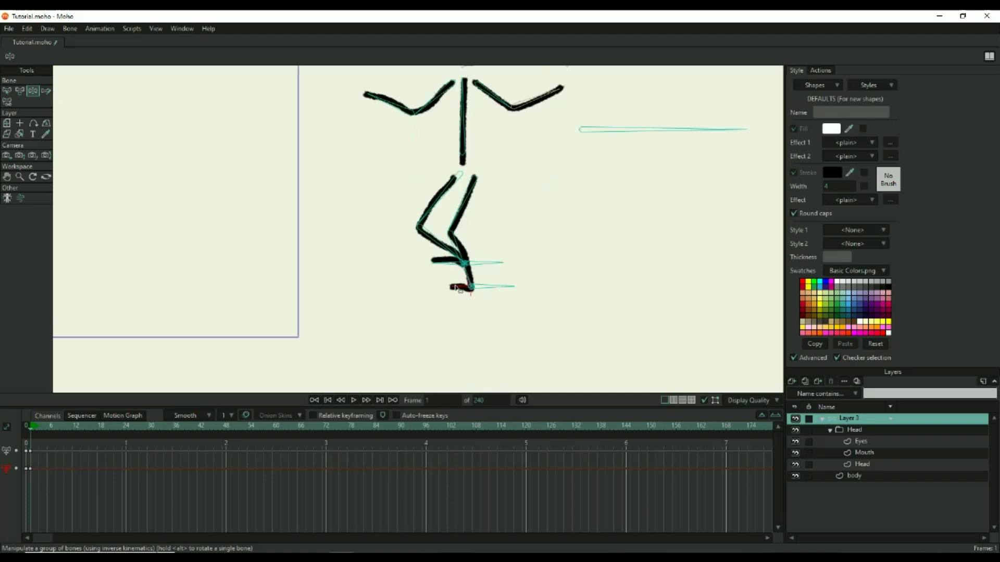
# Step: Examine the pose of the character's legs and feet up close and from farther out
pyautogui.scroll(-4, 501, 263)
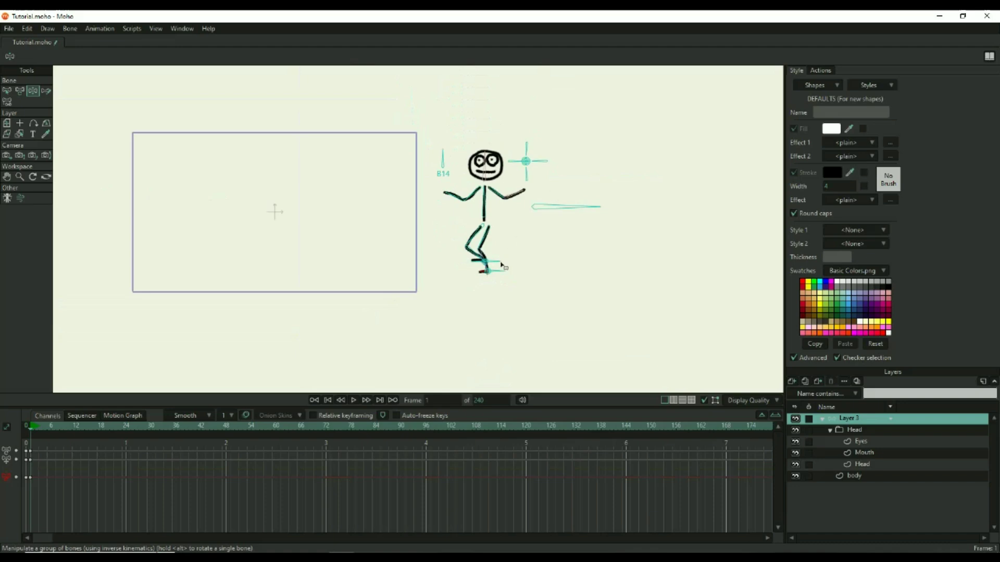
pyautogui.scroll(4, 498, 286)
pyautogui.moveTo(517, 149); pyautogui.dragTo(498, 203)
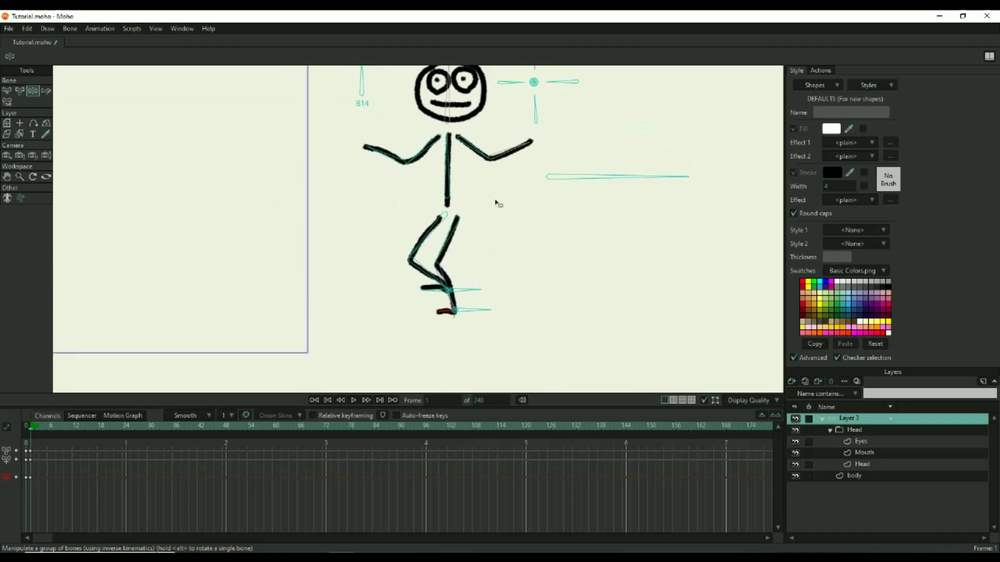
pyautogui.scroll(4, 474, 308)
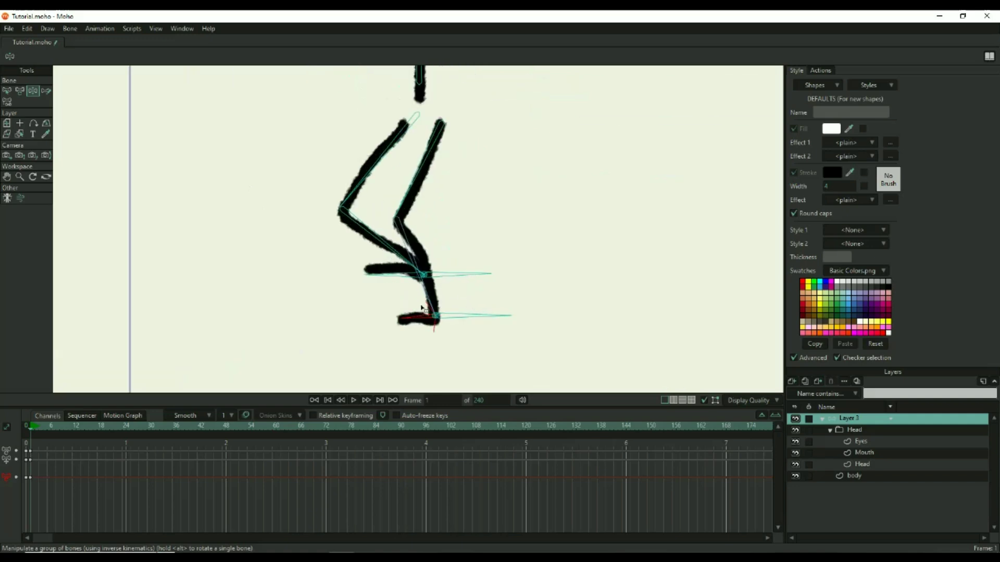
pyautogui.scroll(-4, 434, 325)
pyautogui.scroll(8, 431, 321)
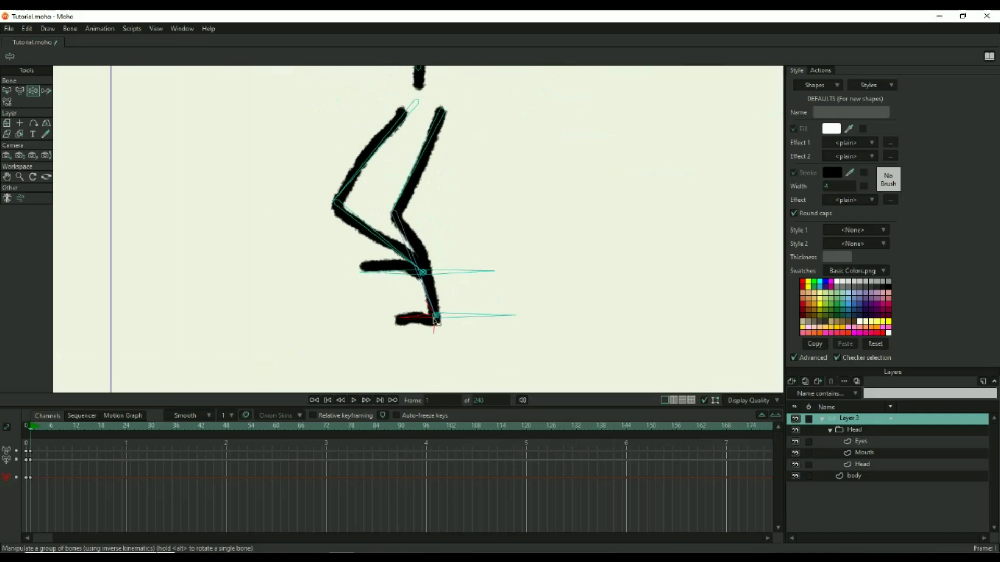
pyautogui.scroll(-4, 431, 322)
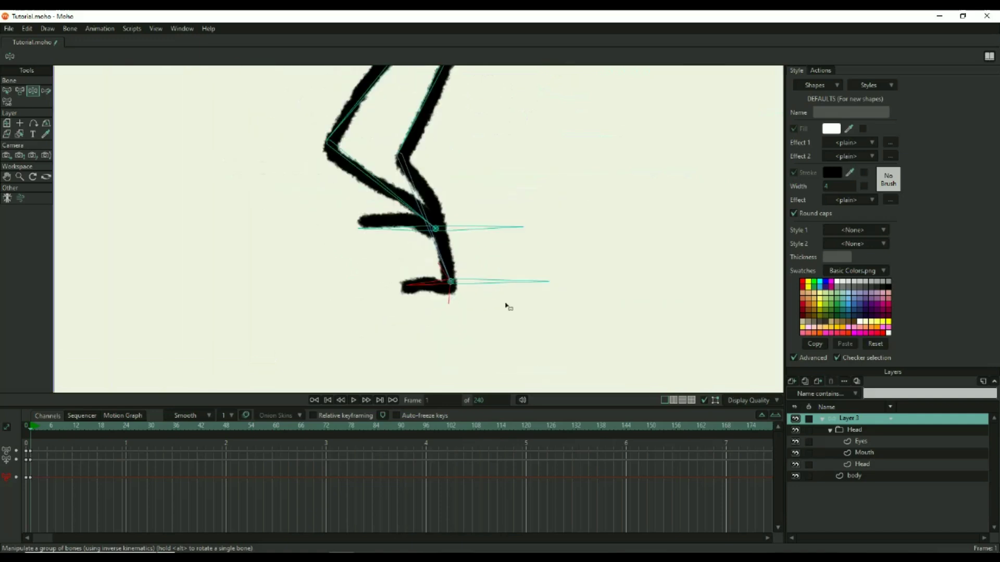
pyautogui.scroll(-2, 470, 288)
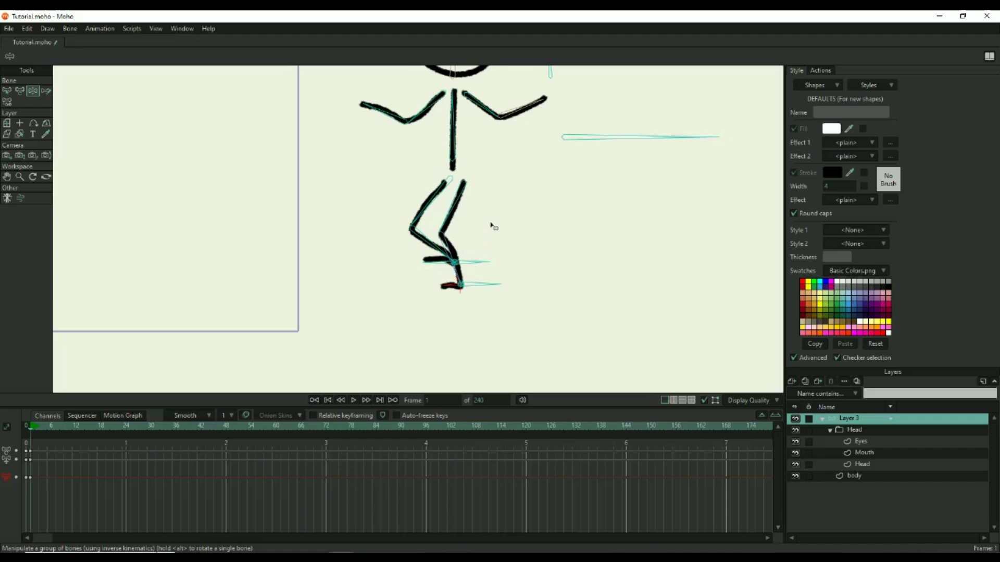
# Step: At frame 6, move the body down and toward the canvas, and plant the raised foot ahead of the other foot
pyautogui.moveTo(533, 185); pyautogui.dragTo(494, 236)
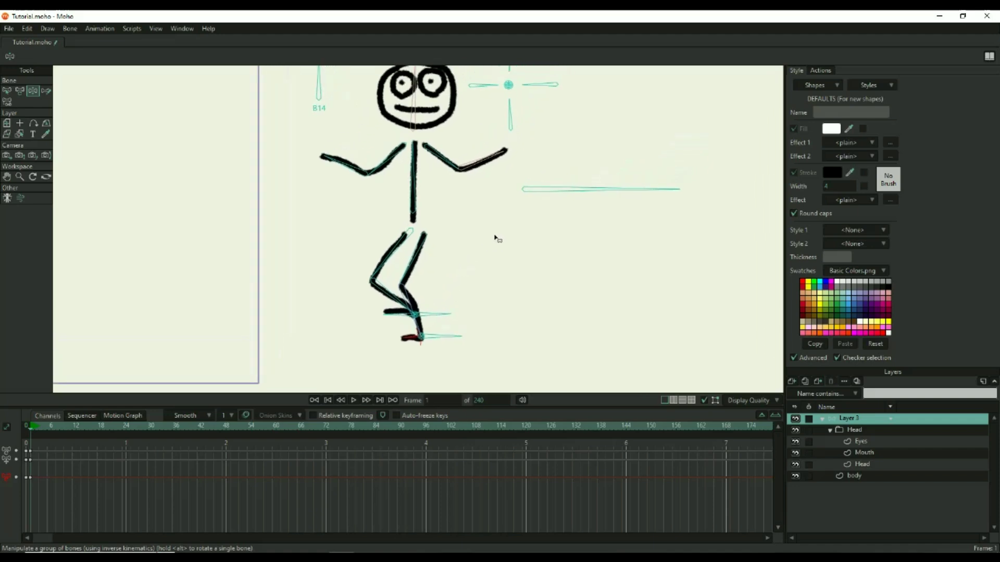
pyautogui.click(29, 425)
pyautogui.click(34, 427)
pyautogui.moveTo(270, 263); pyautogui.dragTo(350, 264)
pyautogui.scroll(-4, 284, 280)
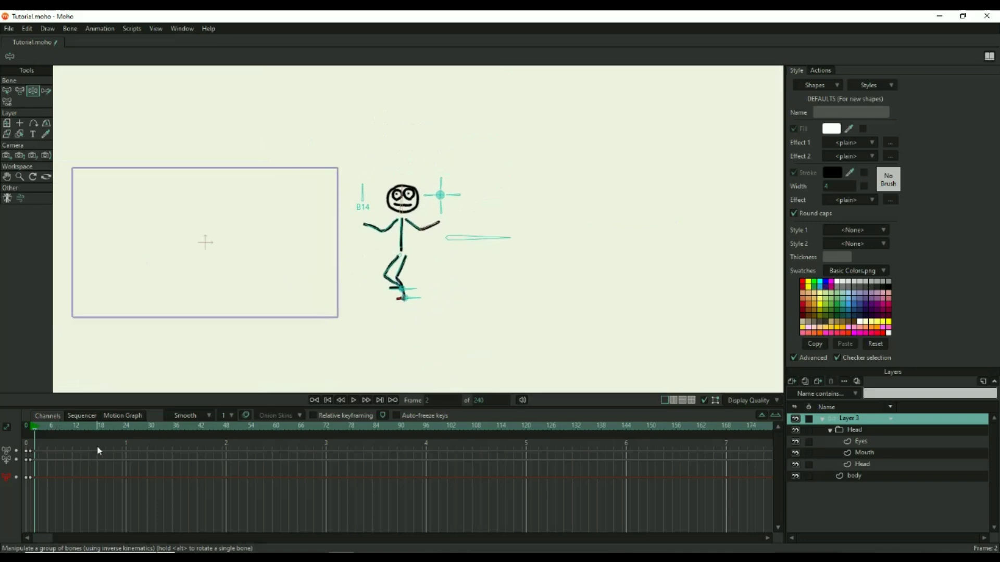
pyautogui.hotkey('ctrl', 'Left')
pyautogui.hotkey('ctrl', 'Right')
pyautogui.hotkey('ctrl', 'Right')
pyautogui.hotkey('ctrl', 'Right')
pyautogui.hotkey('ctrl', 'Right')
pyautogui.scroll(2, 354, 301)
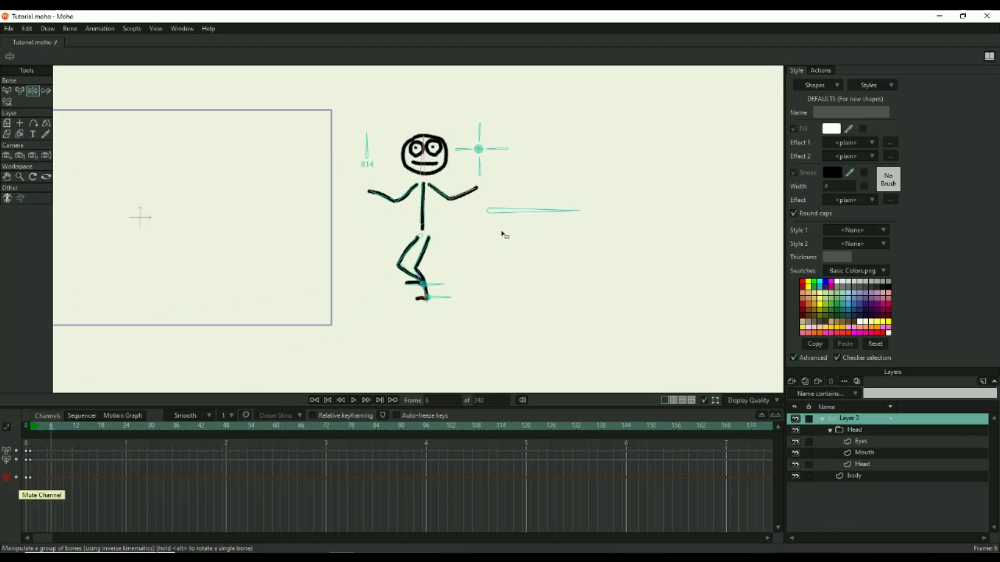
pyautogui.scroll(2, 459, 273)
pyautogui.scroll(-1, 457, 263)
pyautogui.moveTo(457, 262); pyautogui.dragTo(455, 276)
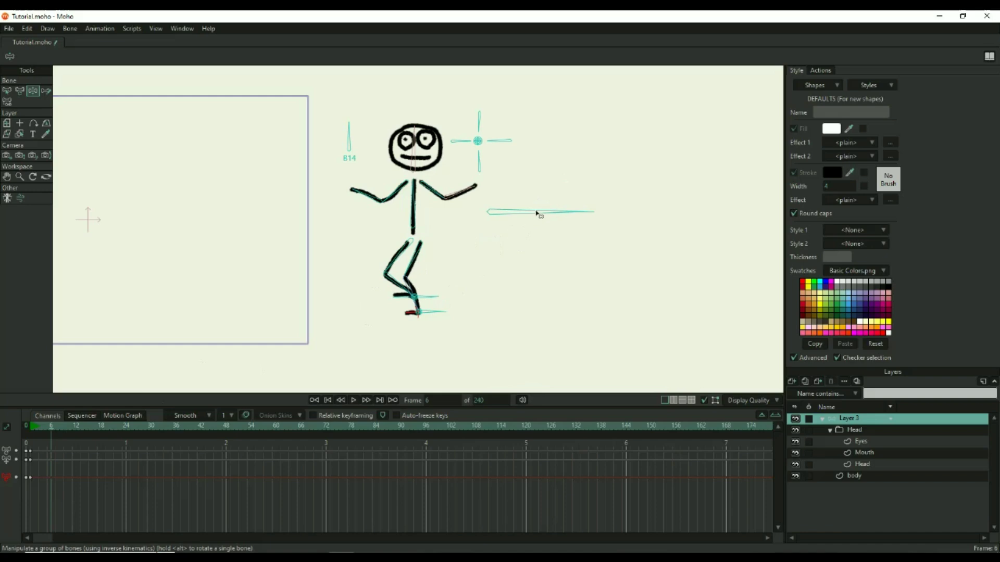
pyautogui.moveTo(537, 213); pyautogui.dragTo(509, 227)
pyautogui.moveTo(402, 307); pyautogui.dragTo(374, 320)
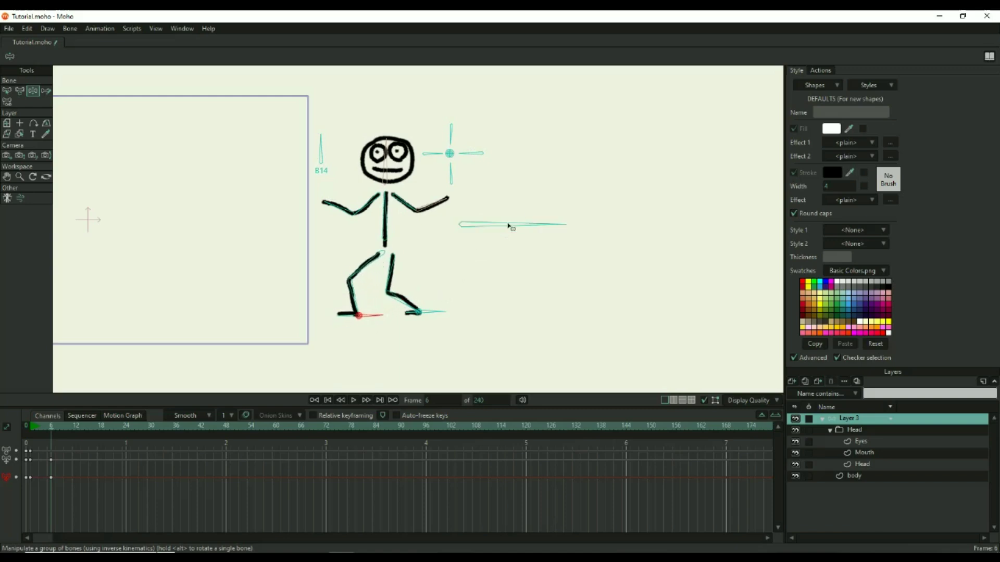
# Step: Raise the body at frame 6 to straighten the legs, and nudge the leading foot slightly farther forward
pyautogui.moveTo(507, 225); pyautogui.dragTo(502, 217)
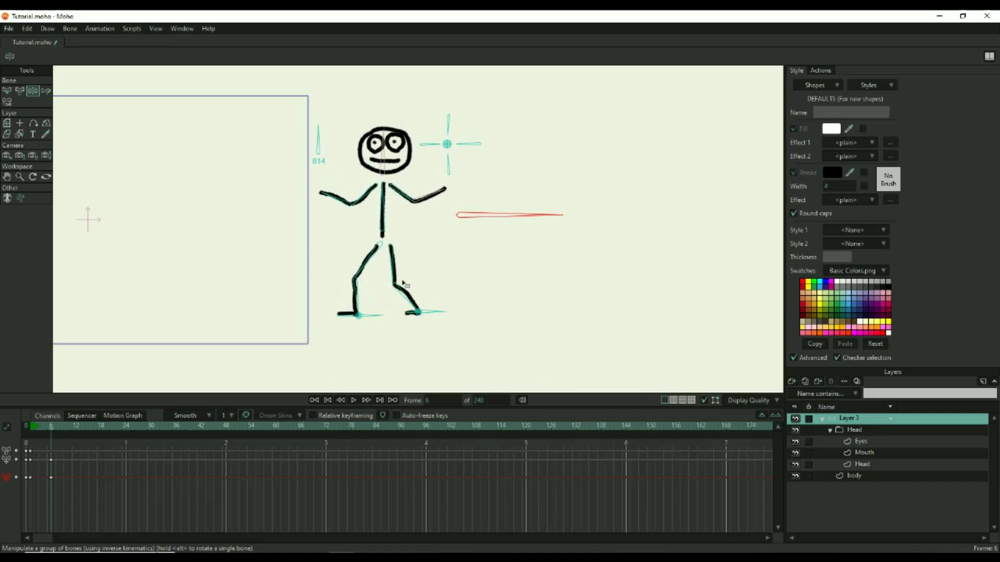
pyautogui.moveTo(486, 217); pyautogui.dragTo(485, 213)
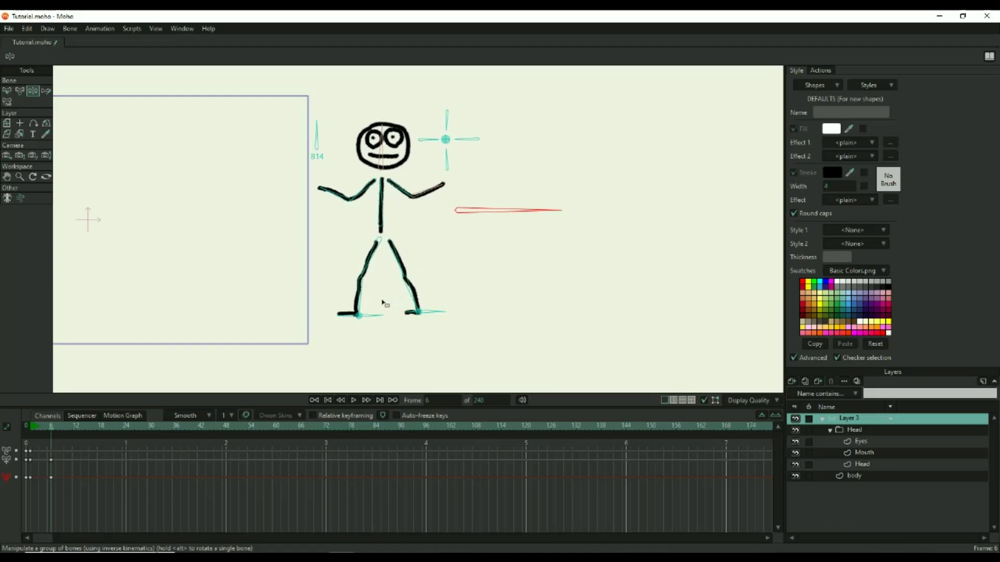
pyautogui.moveTo(367, 315); pyautogui.dragTo(364, 317)
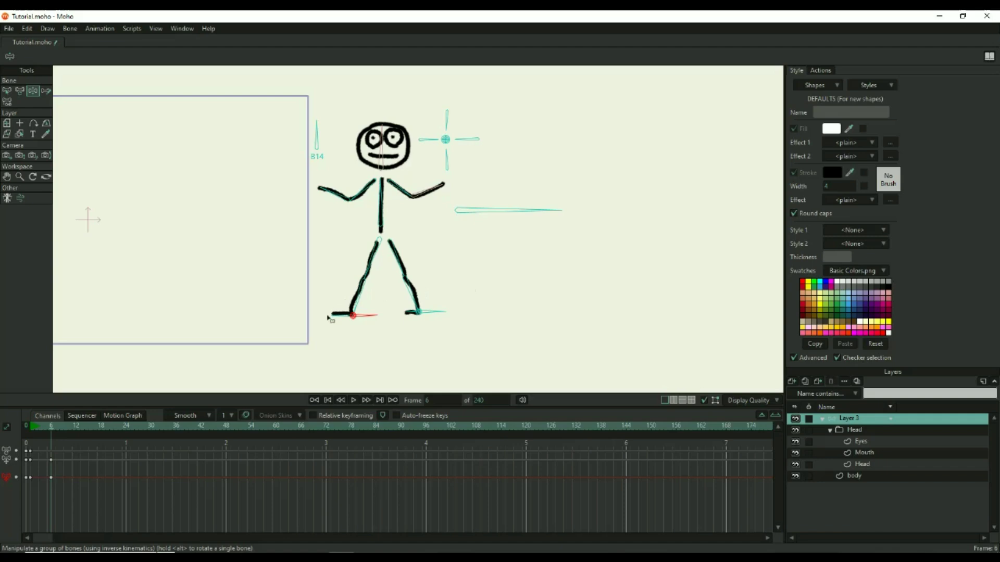
# Step: Play the first walking step from the start of the timeline and scrub back to frame 1 to review its motion
pyautogui.moveTo(457, 280); pyautogui.dragTo(534, 272)
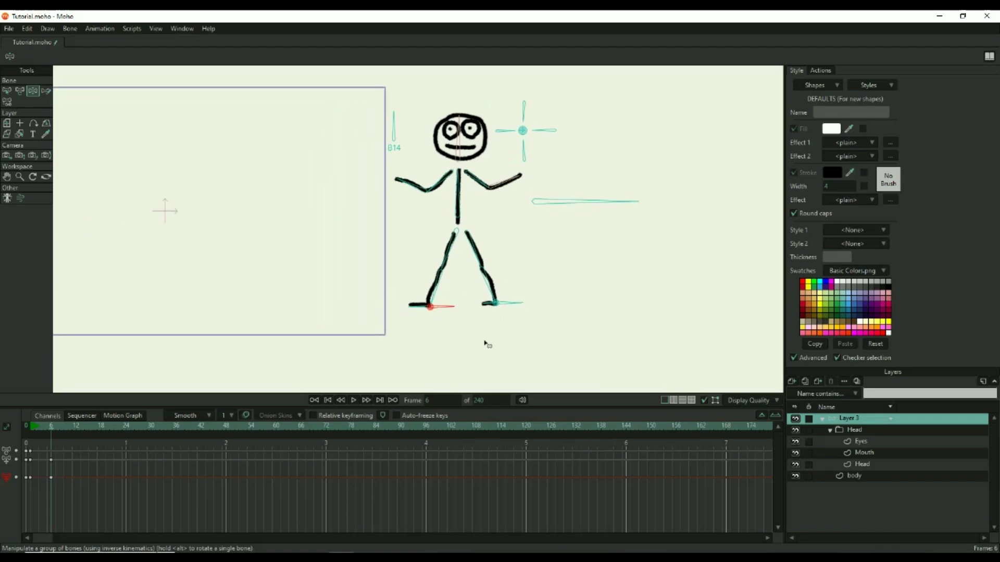
pyautogui.click(328, 401)
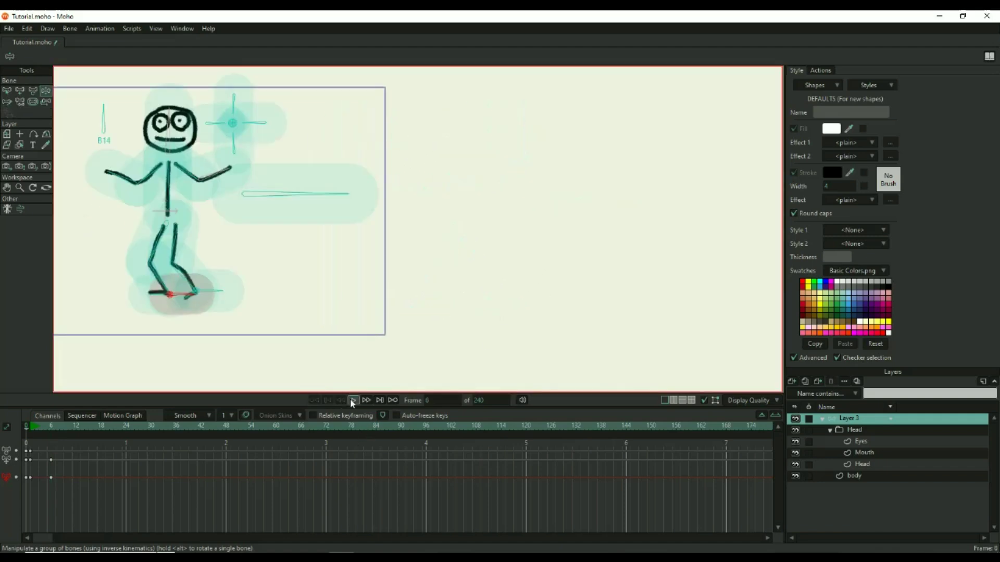
pyautogui.click(353, 400)
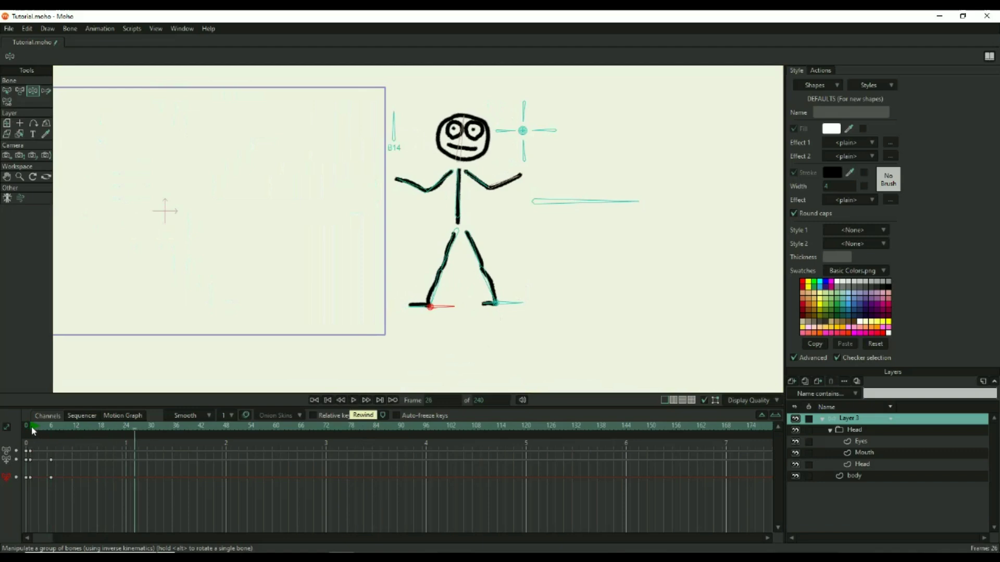
pyautogui.click(31, 425)
pyautogui.click(354, 400)
pyautogui.click(354, 400)
pyautogui.moveTo(51, 426); pyautogui.dragTo(32, 426)
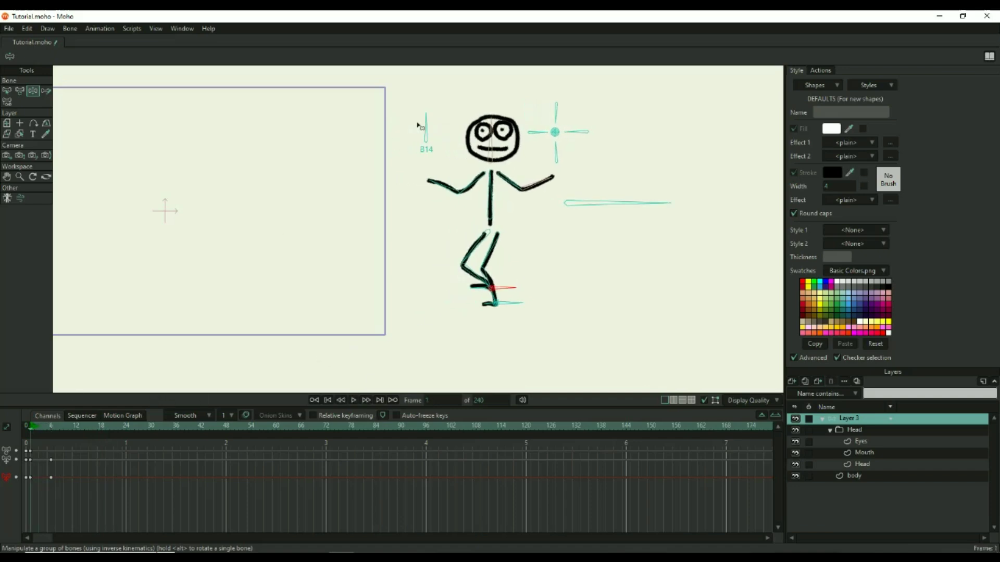
# Step: Select the head bone, check its keyframes in the timeline, and play the animation again
pyautogui.press('b')
pyautogui.click(490, 143)
pyautogui.moveTo(72, 479); pyautogui.dragTo(18, 448)
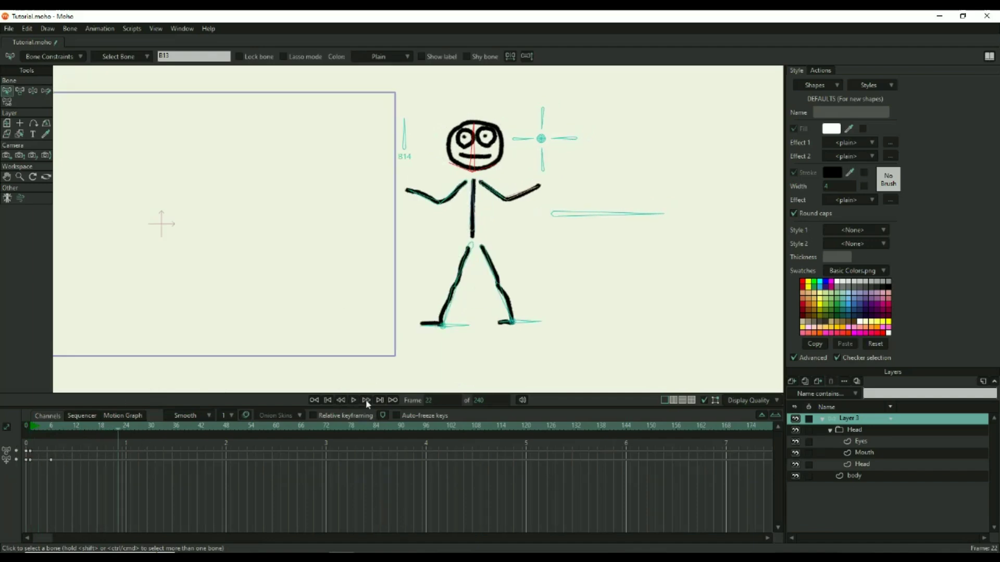
pyautogui.click(353, 400)
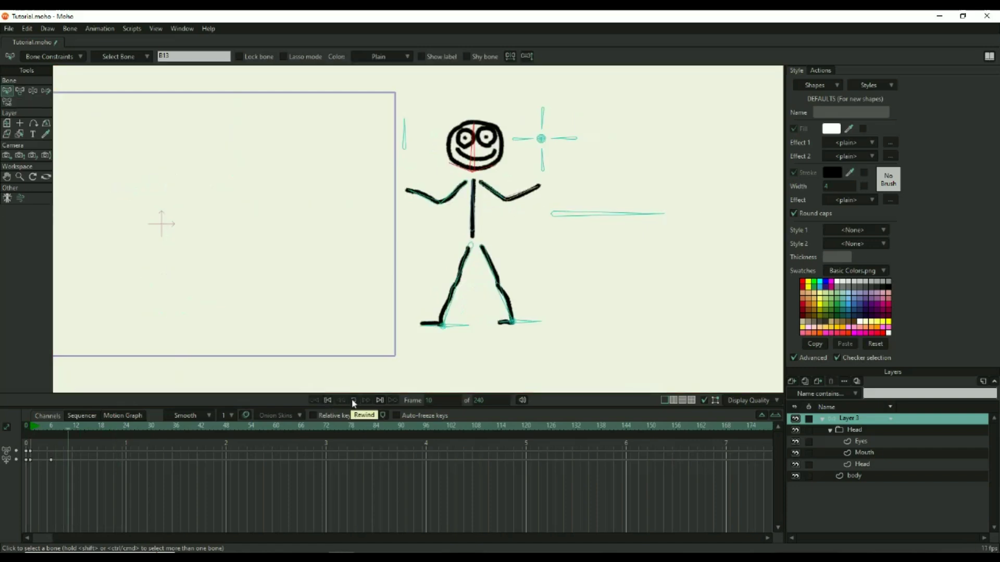
pyautogui.click(353, 399)
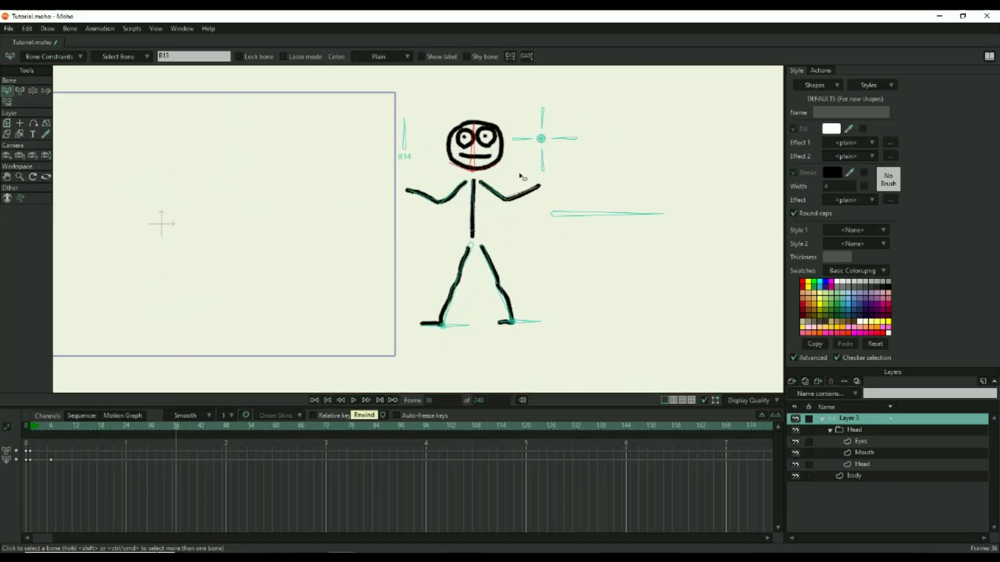
# Step: With Manipulate Bones, raise the body slightly at frame 1 and lower it slightly at frame 6
pyautogui.click(32, 428)
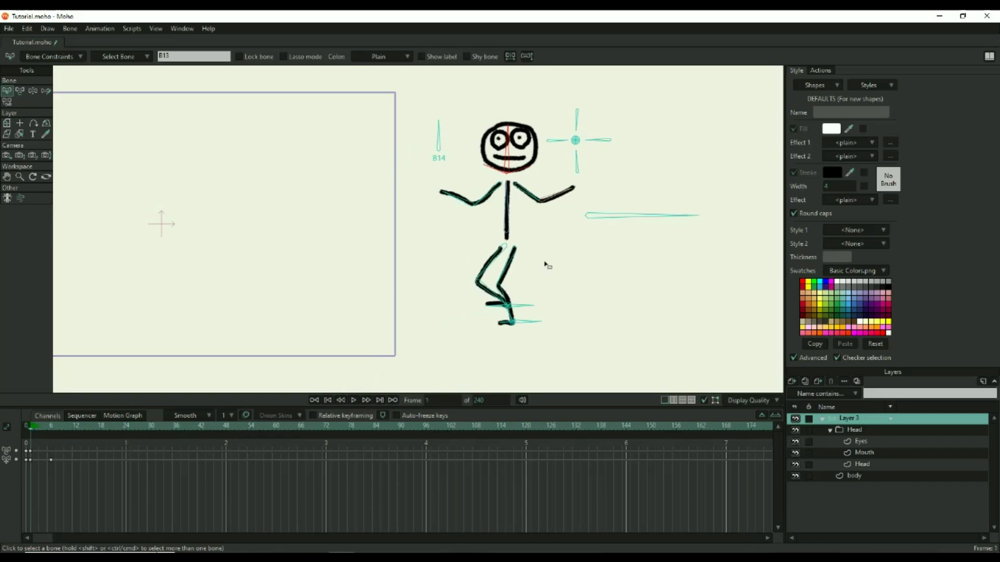
pyautogui.press('z')
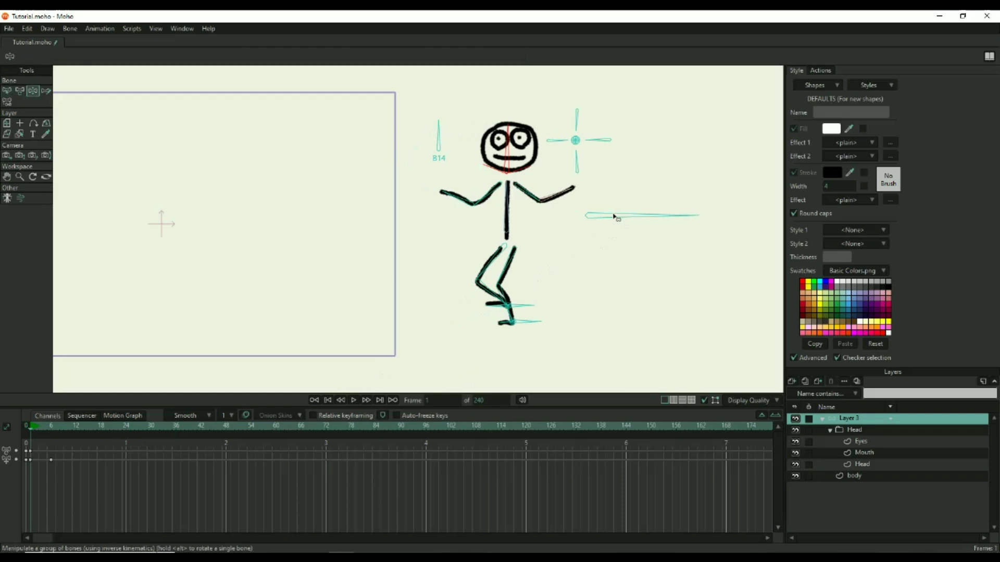
pyautogui.moveTo(614, 217); pyautogui.dragTo(613, 212)
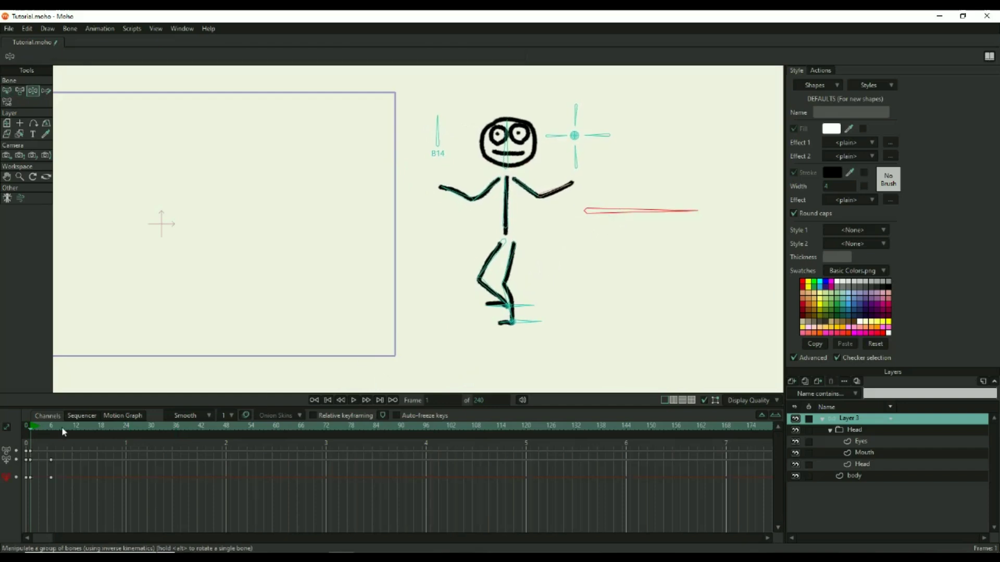
pyautogui.moveTo(44, 426); pyautogui.dragTo(52, 433)
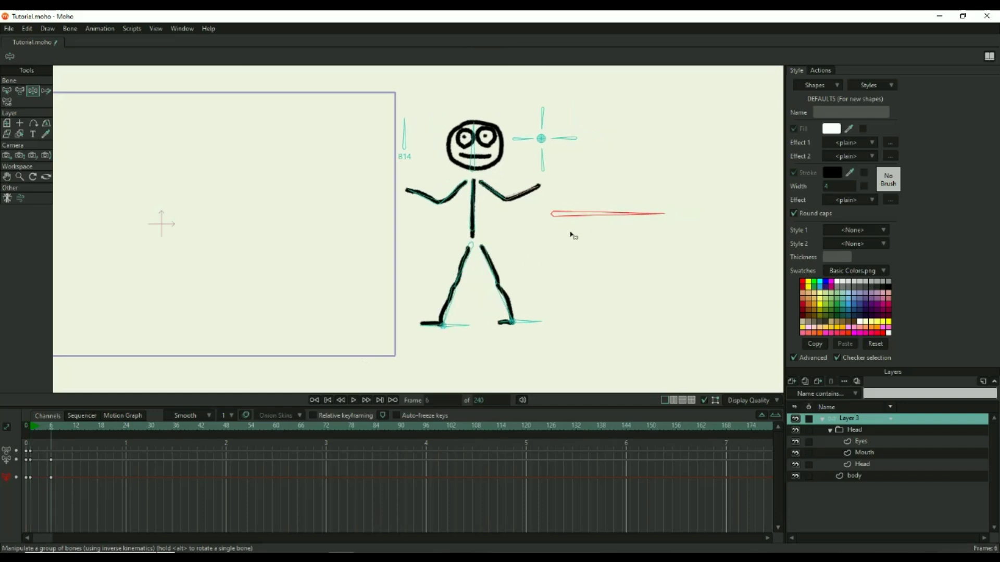
pyautogui.moveTo(582, 216); pyautogui.dragTo(583, 219)
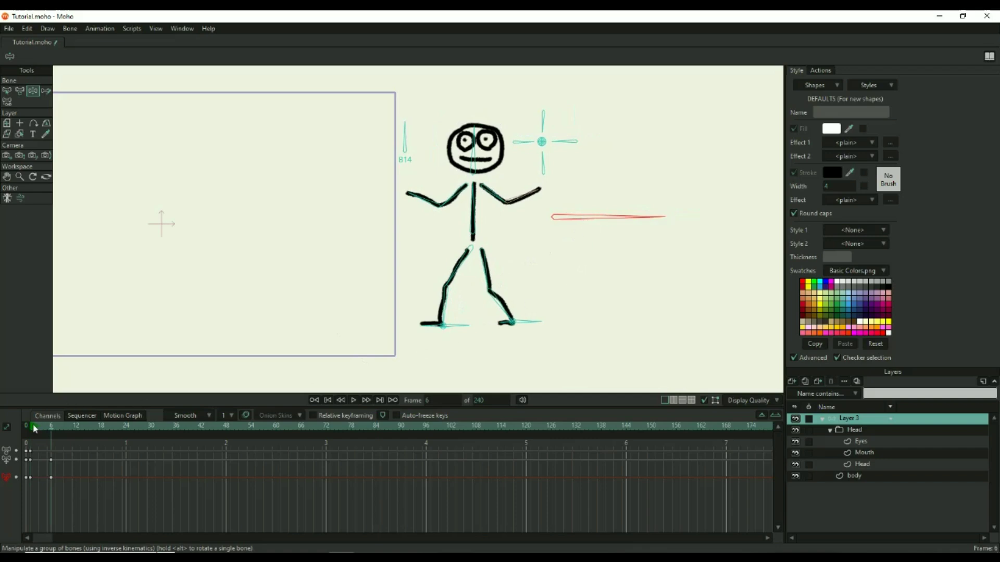
pyautogui.moveTo(35, 428); pyautogui.dragTo(32, 430)
pyautogui.click(355, 399)
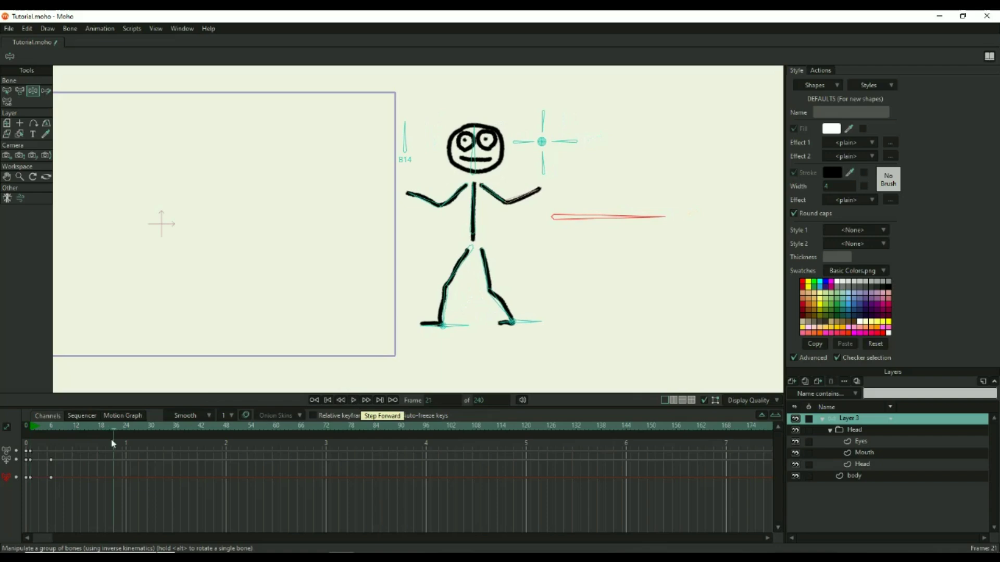
# Step: Select the leading foot's target bone, shift its frame 6 keyframe to frame 4, and play the result
pyautogui.moveTo(37, 428); pyautogui.dragTo(51, 427)
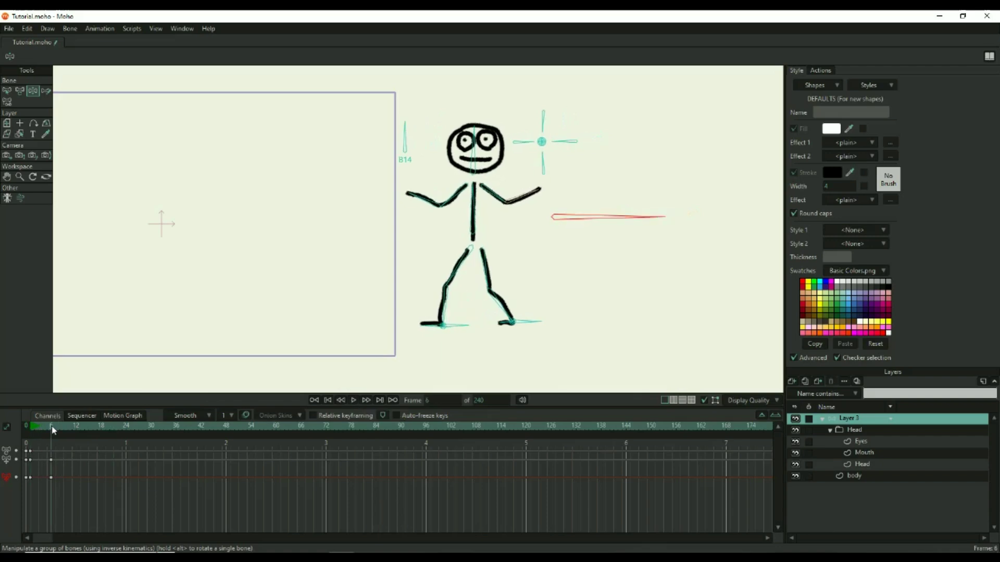
pyautogui.press('z')
pyautogui.click(455, 328)
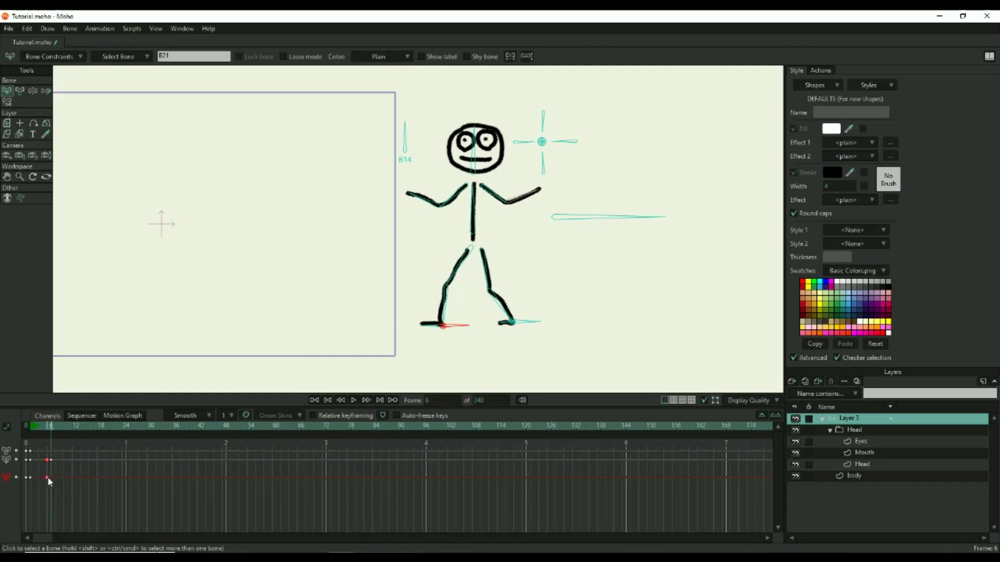
pyautogui.moveTo(47, 479); pyautogui.dragTo(44, 477)
pyautogui.click(27, 428)
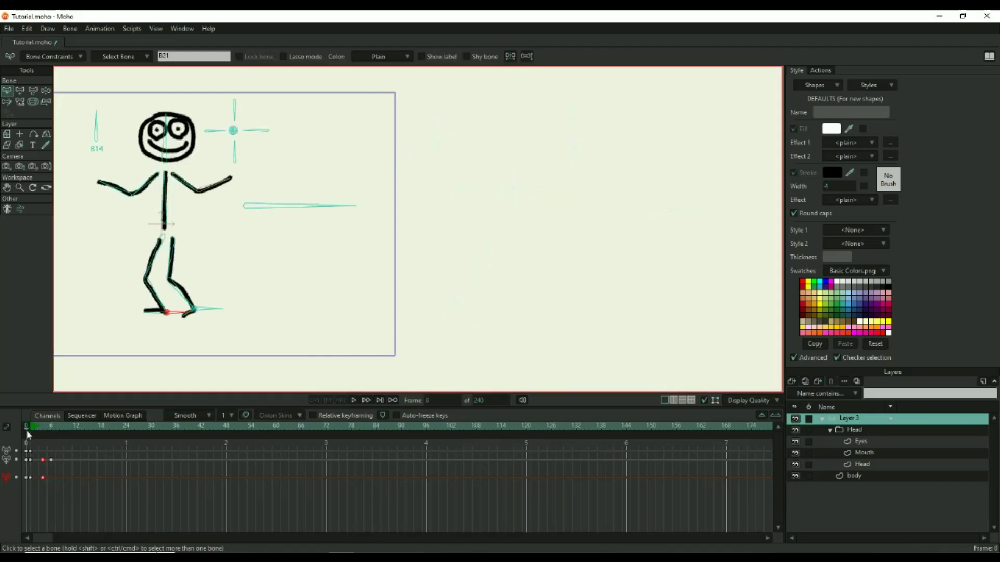
pyautogui.click(353, 399)
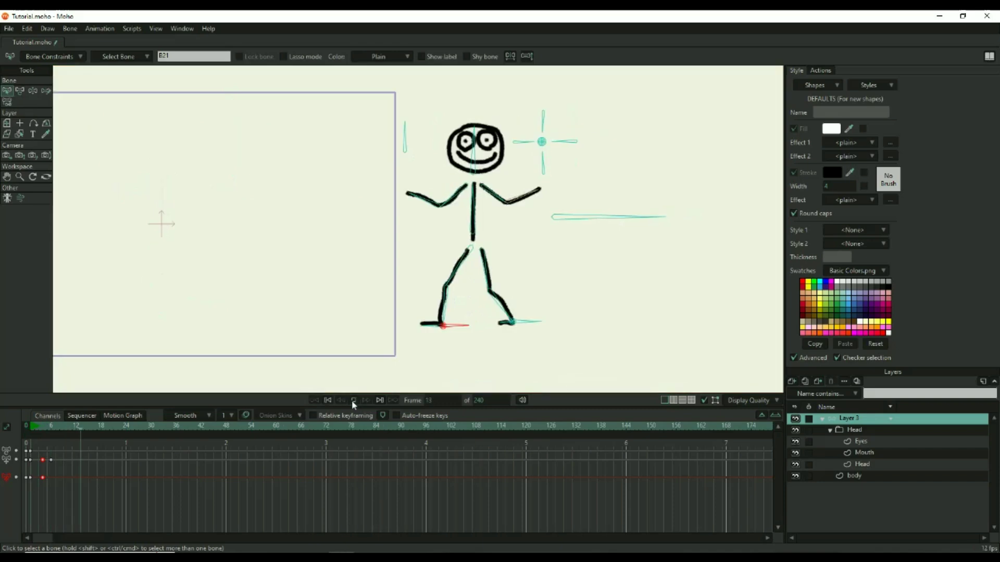
# Step: Shift the step's keyframes later, the leading foot's to frame 11 and the body's to frame 13, and play the slower motion
pyautogui.moveTo(67, 485); pyautogui.dragTo(79, 458)
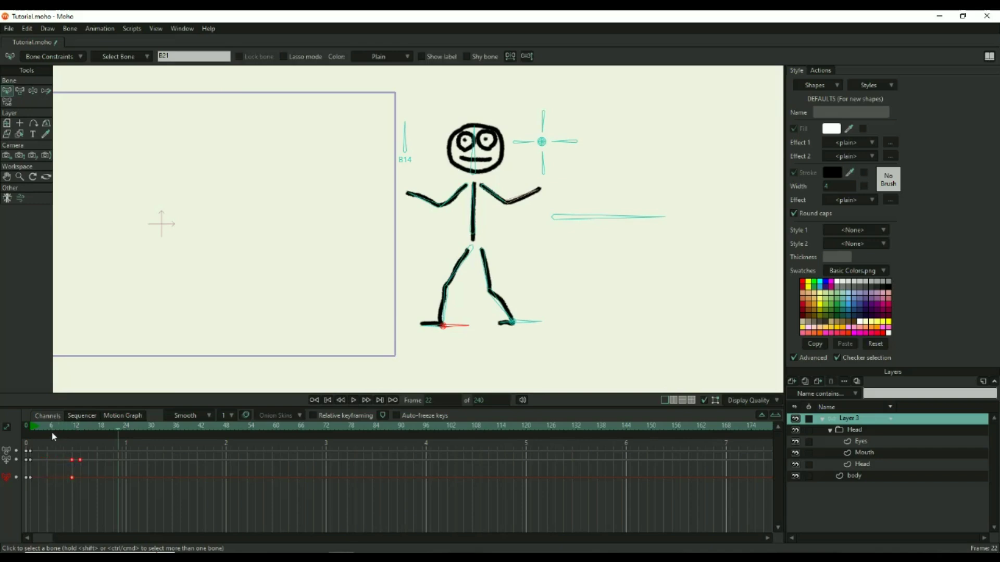
pyautogui.click(35, 426)
pyautogui.click(356, 399)
pyautogui.click(33, 426)
pyautogui.click(354, 401)
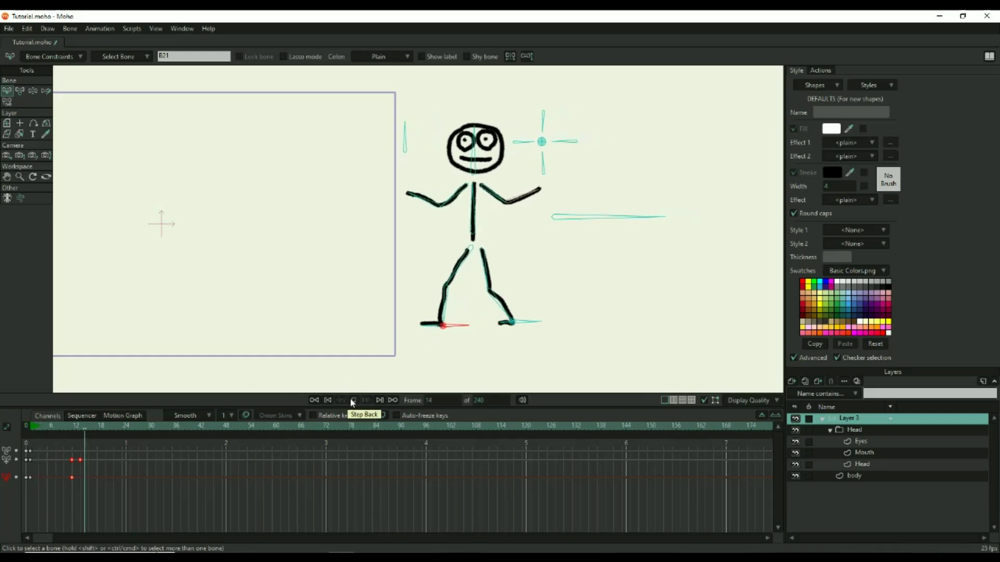
# Step: Examine the walking step frame by frame from frame 1 to frame 13
pyautogui.click(73, 427)
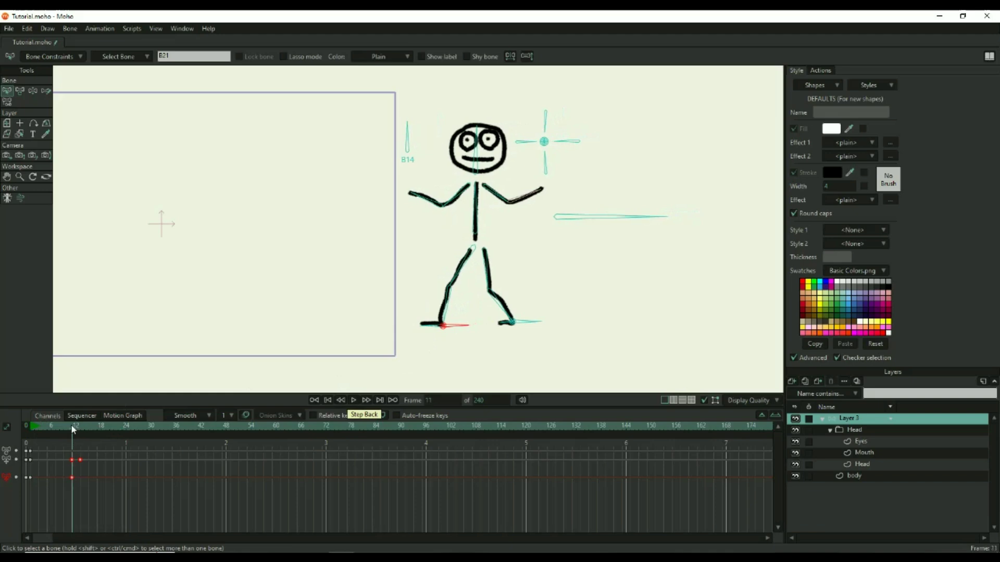
pyautogui.click(76, 428)
pyautogui.moveTo(76, 426)
pyautogui.mouseDown()
pyautogui.moveTo(102, 429)
pyautogui.moveTo(73, 428)
pyautogui.mouseUp()
pyautogui.click(33, 426)
pyautogui.press('Right')
pyautogui.press('Right')
pyautogui.press('Right')
pyautogui.press('Right')
pyautogui.press('Right')
pyautogui.press('Right')
pyautogui.press('Right')
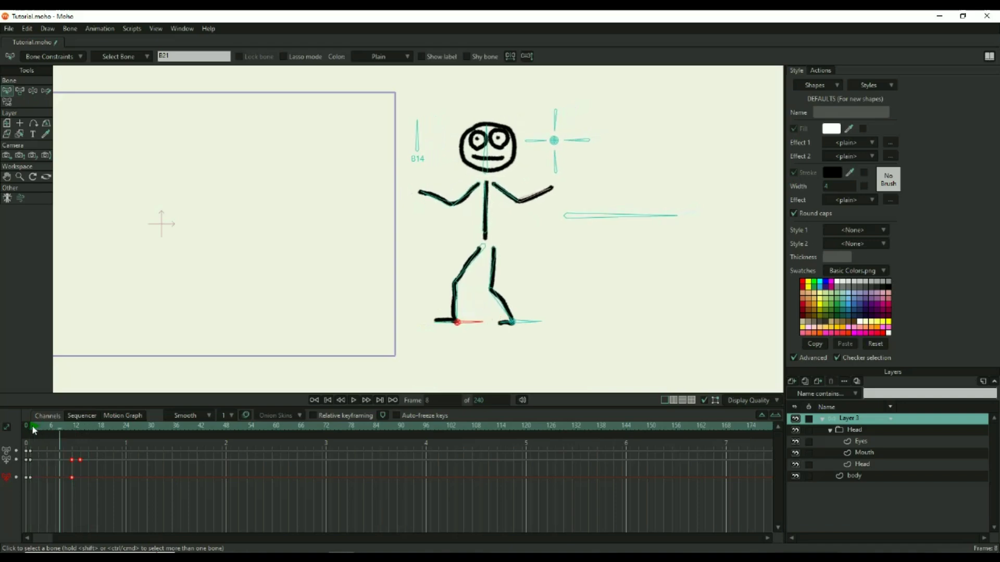
pyautogui.press('Right')
pyautogui.press('Right')
pyautogui.press('Right')
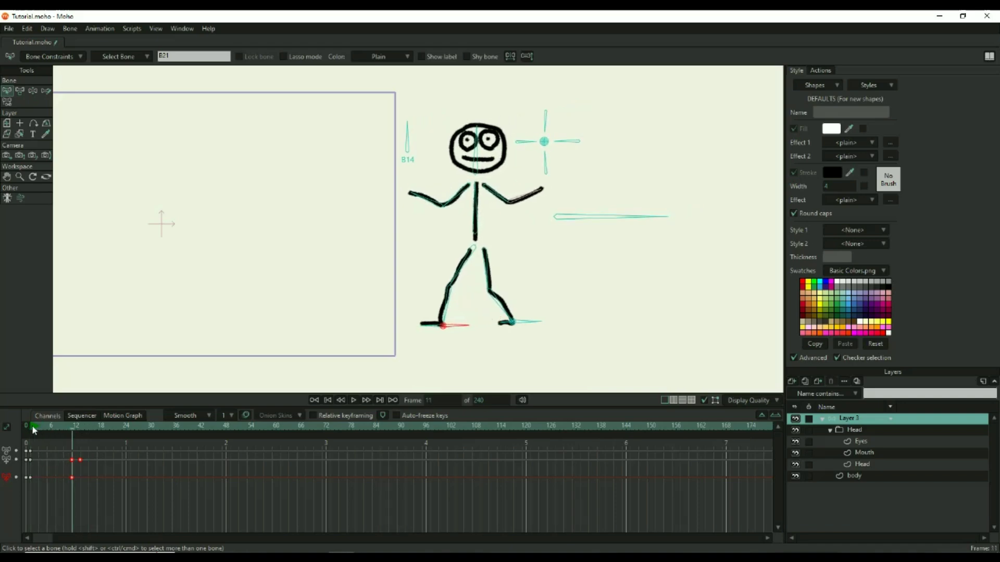
pyautogui.press('Right')
pyautogui.press('Right')
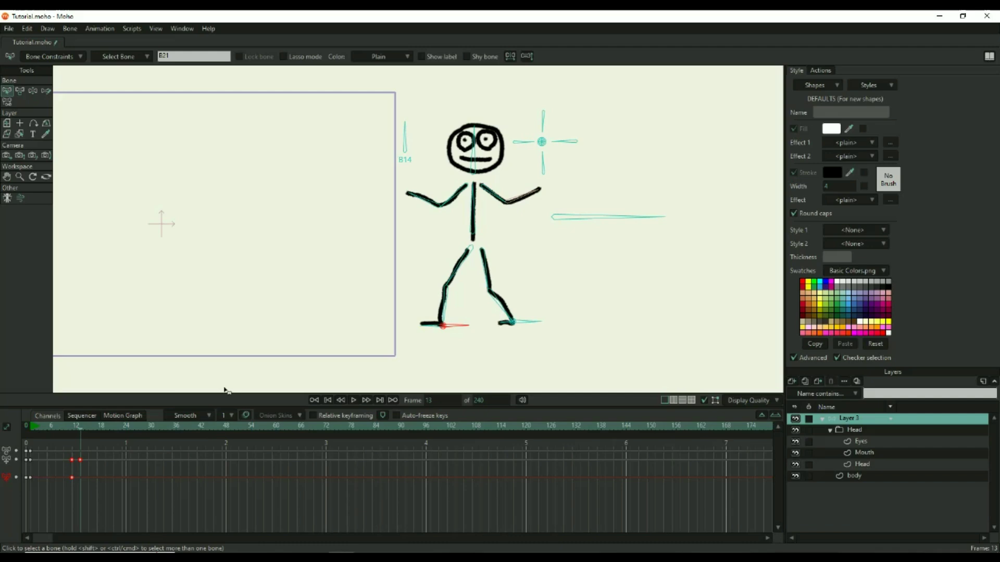
# Step: At frame 23, move the body toward the canvas and bring the trailing foot forward, slightly raised beside the planted foot
pyautogui.press('Right')
pyautogui.press('Right')
pyautogui.press('Right')
pyautogui.press('Right')
pyautogui.press('Right')
pyautogui.press('Right')
pyautogui.press('Right')
pyautogui.press('Right')
pyautogui.press('Right')
pyautogui.press('Right')
pyautogui.press('z')
pyautogui.moveTo(518, 322); pyautogui.dragTo(484, 294)
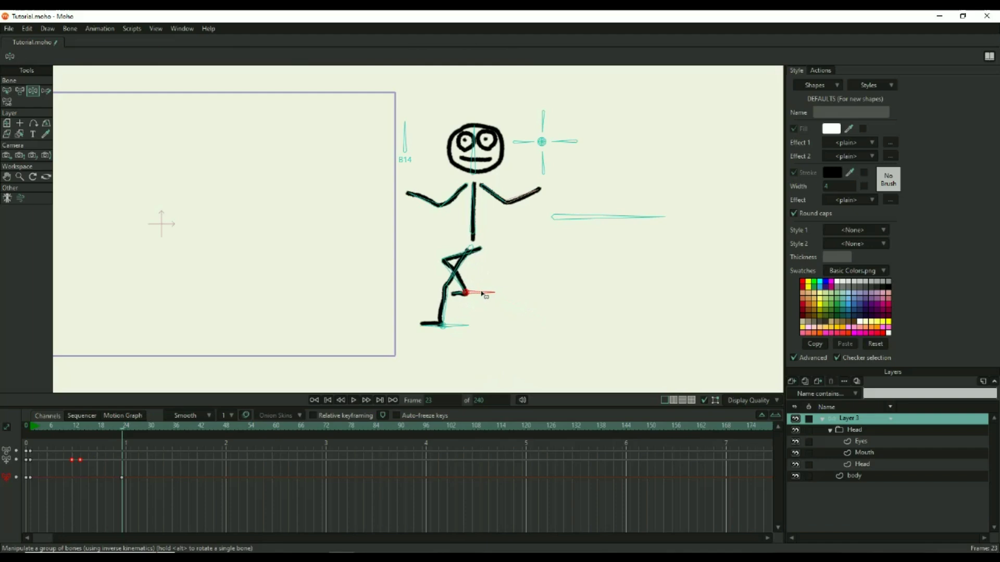
pyautogui.moveTo(612, 217); pyautogui.dragTo(577, 209)
pyautogui.moveTo(487, 293); pyautogui.dragTo(462, 313)
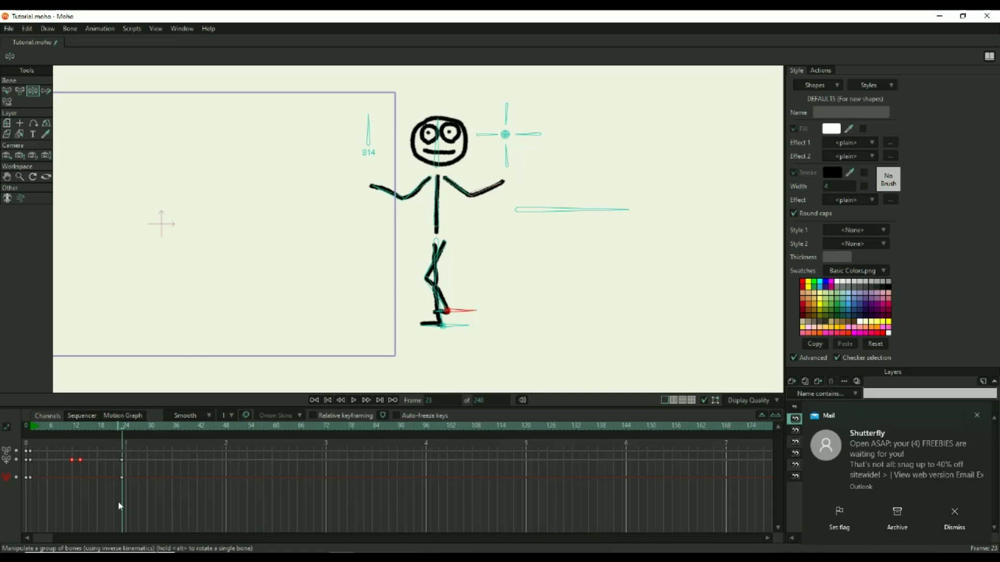
# Step: Copy the trailing foot target's keyframe from frame 1 to frame 13 so it stays planted during the first step
pyautogui.moveTo(114, 426); pyautogui.dragTo(64, 428)
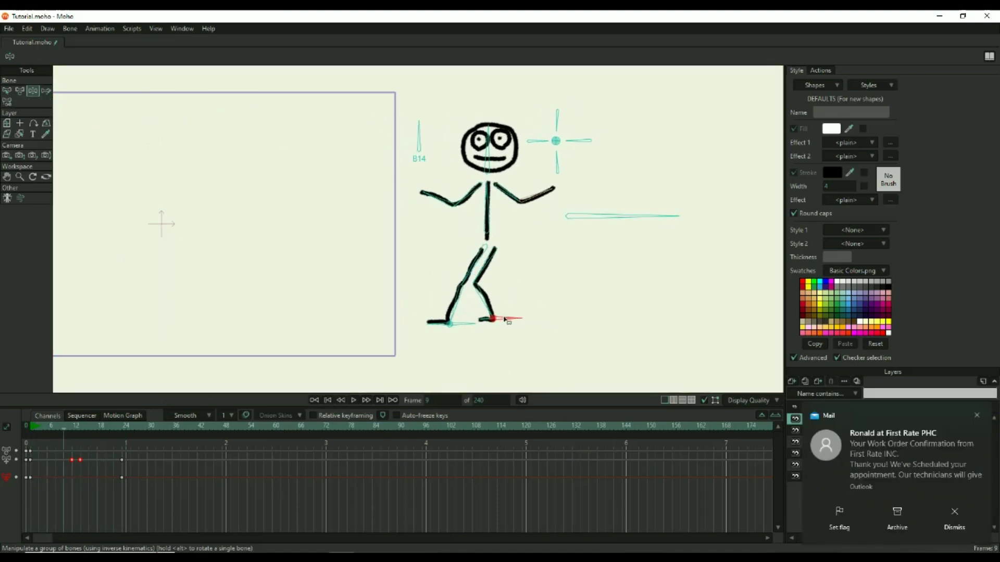
pyautogui.moveTo(80, 426); pyautogui.dragTo(30, 430)
pyautogui.click(32, 478)
pyautogui.moveTo(57, 430); pyautogui.dragTo(81, 425)
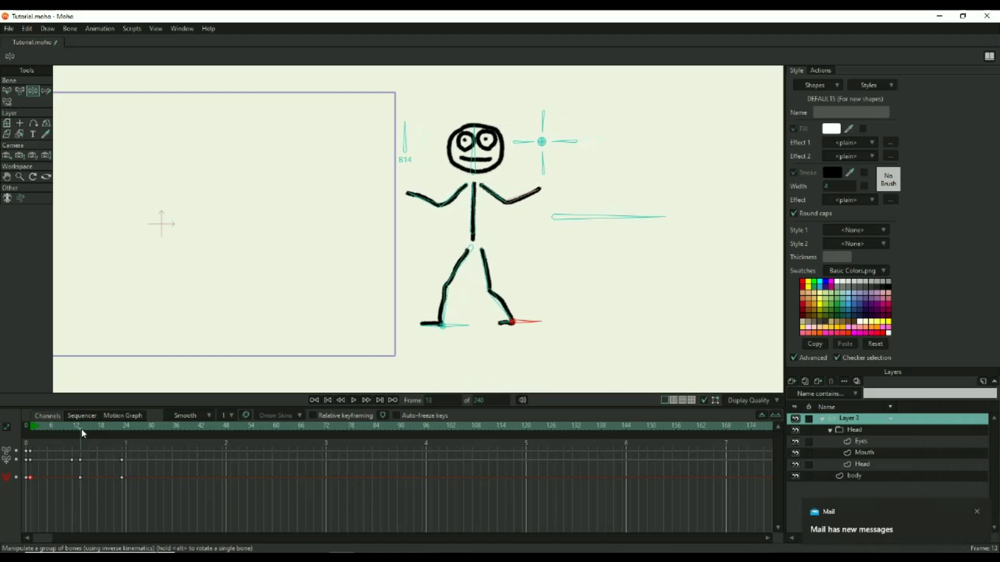
# Step: At frame 33, move the body farther toward the canvas and plant the swinging foot ahead of the other foot
pyautogui.moveTo(81, 429); pyautogui.dragTo(123, 440)
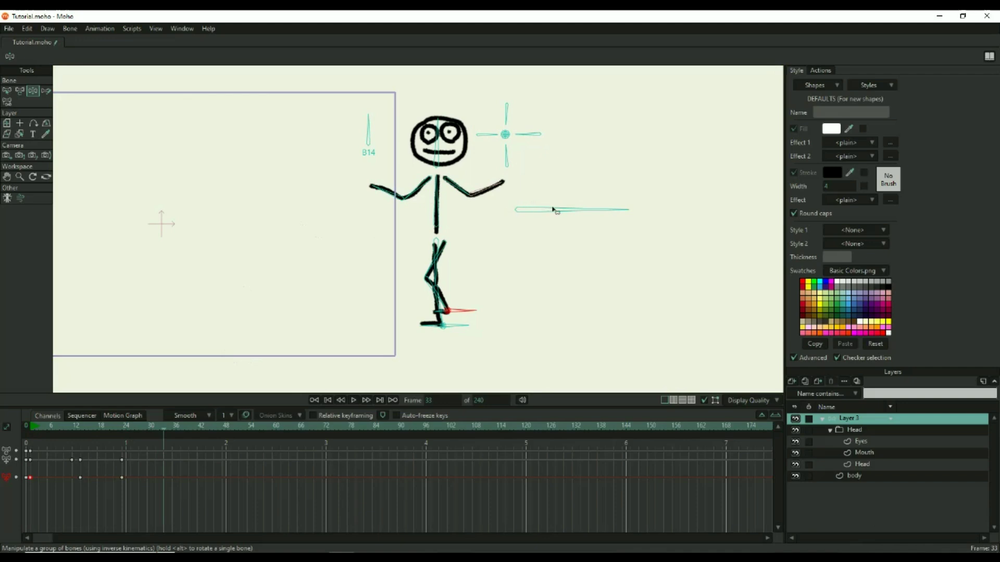
pyautogui.moveTo(553, 212); pyautogui.dragTo(529, 223)
pyautogui.moveTo(459, 315); pyautogui.dragTo(396, 331)
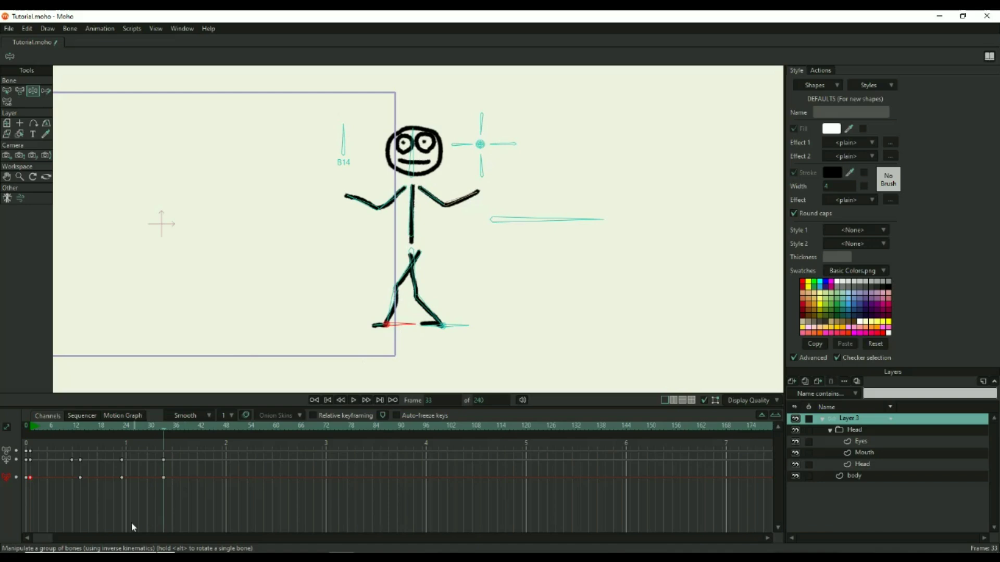
# Step: Shift the body bone's keyframe from frame 33 to frame 35
pyautogui.moveTo(164, 460)
pyautogui.mouseDown()
pyautogui.moveTo(174, 482)
pyautogui.moveTo(165, 464)
pyautogui.mouseUp()
pyautogui.scroll(2, 413, 320)
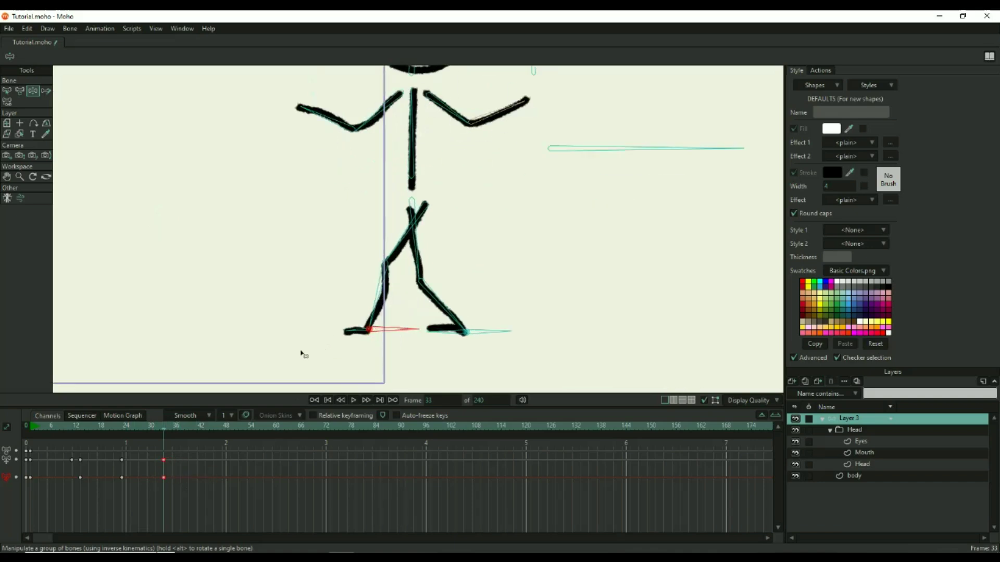
pyautogui.scroll(-1, 287, 305)
pyautogui.press('b')
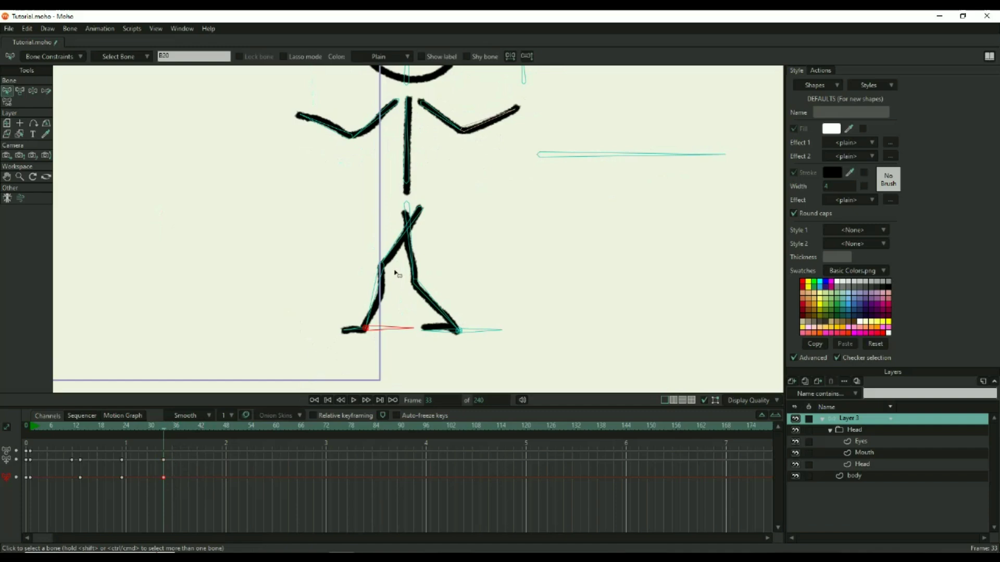
pyautogui.scroll(-2, 396, 273)
pyautogui.click(507, 211)
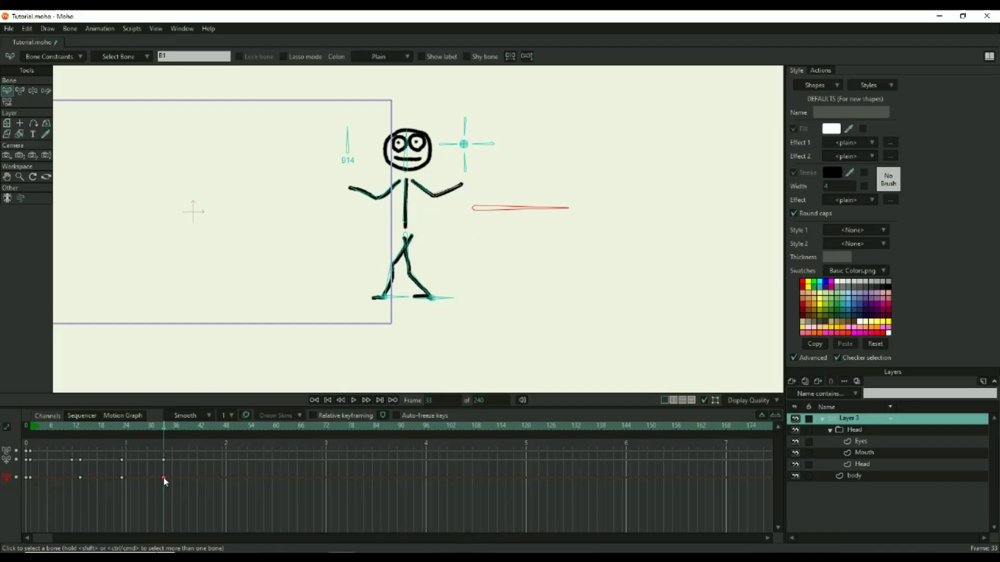
pyautogui.moveTo(164, 478); pyautogui.dragTo(173, 478)
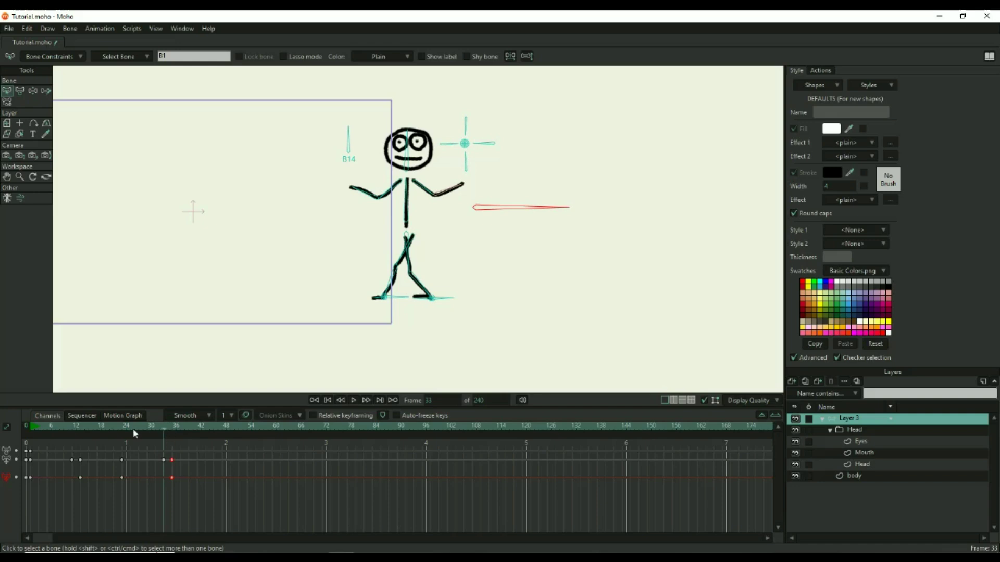
# Step: Examine the motion between frames 33 and 35, comparing the foot target's keyframe with the body bone's keyframe
pyautogui.click(173, 427)
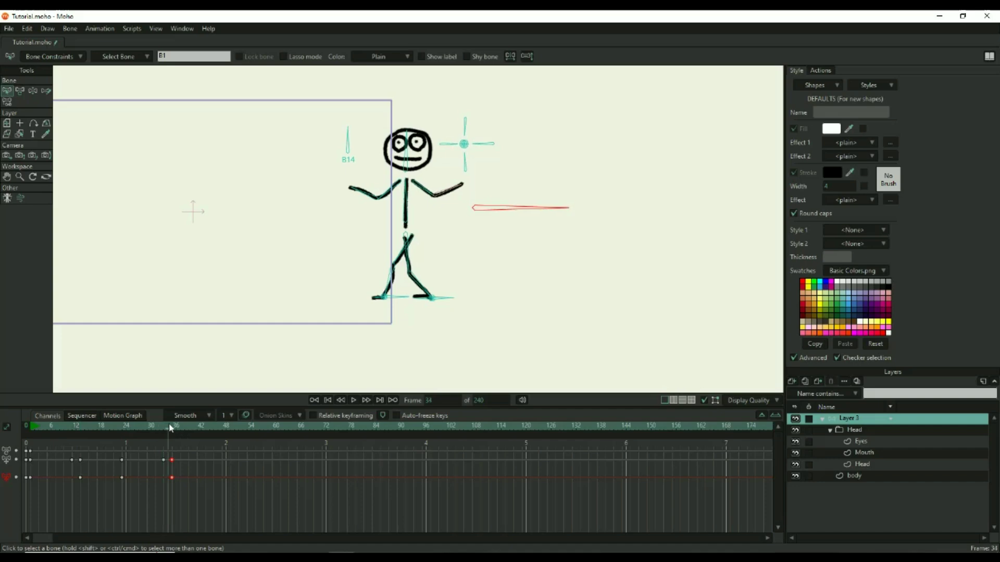
pyautogui.click(164, 428)
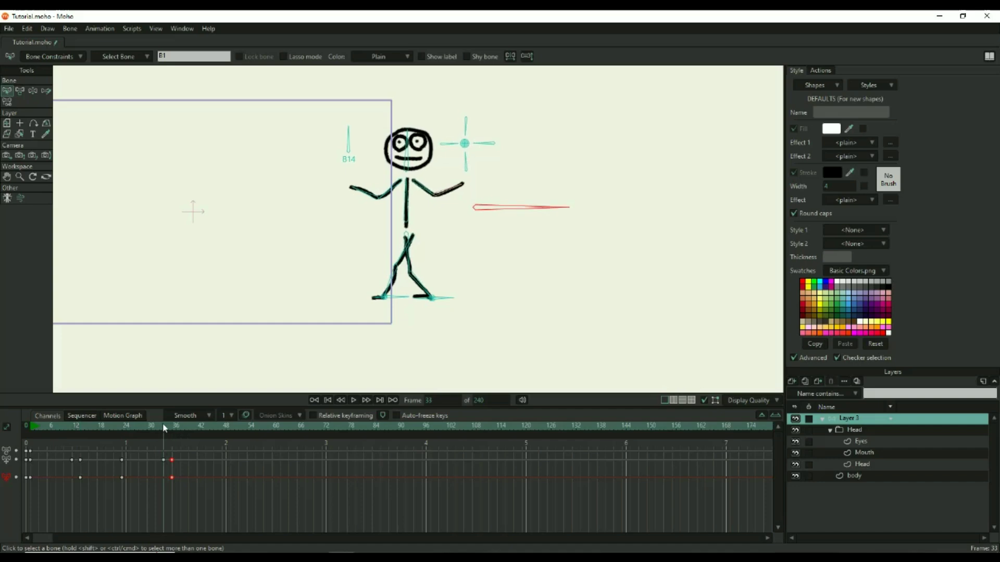
pyautogui.click(166, 424)
pyautogui.moveTo(166, 424)
pyautogui.mouseDown()
pyautogui.moveTo(137, 423)
pyautogui.moveTo(183, 429)
pyautogui.moveTo(175, 431)
pyautogui.mouseUp()
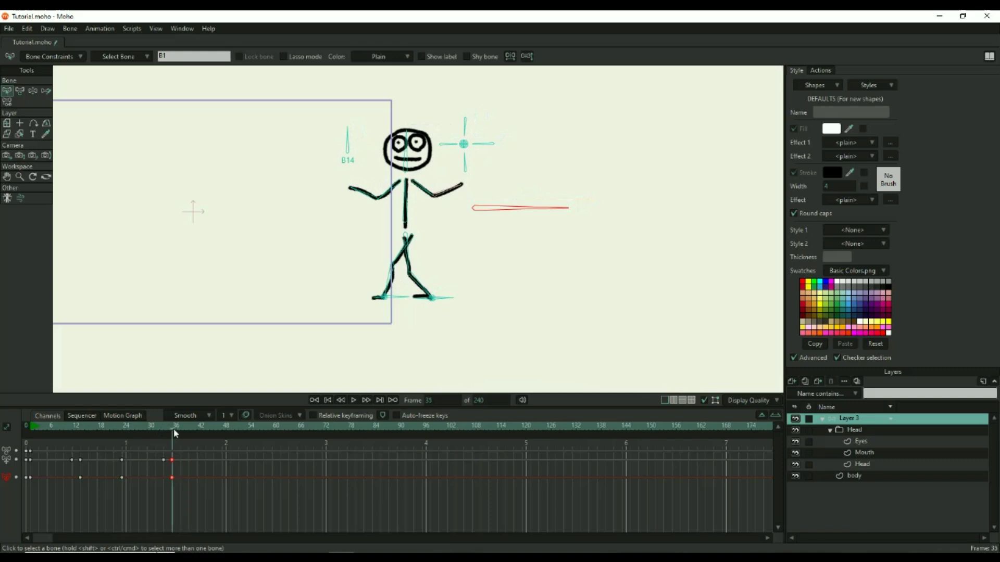
pyautogui.scroll(3, 404, 306)
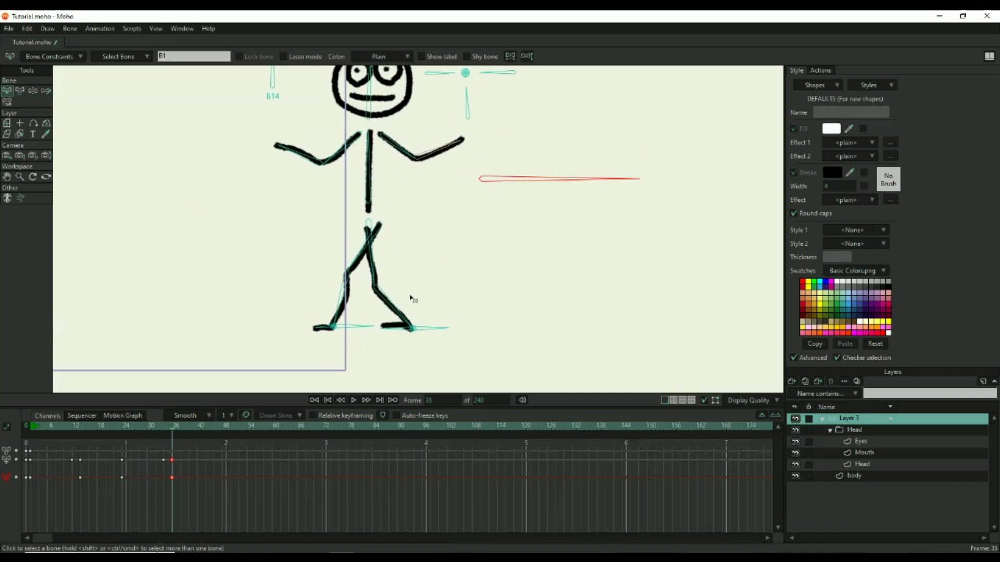
pyautogui.click(353, 327)
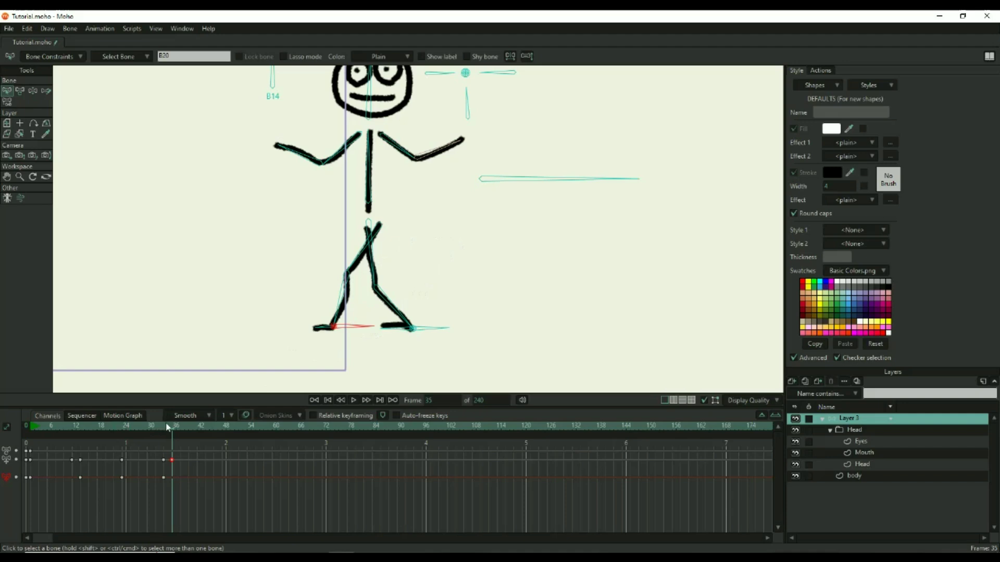
pyautogui.moveTo(167, 425)
pyautogui.mouseDown()
pyautogui.moveTo(152, 425)
pyautogui.moveTo(164, 428)
pyautogui.mouseUp()
pyautogui.click(161, 478)
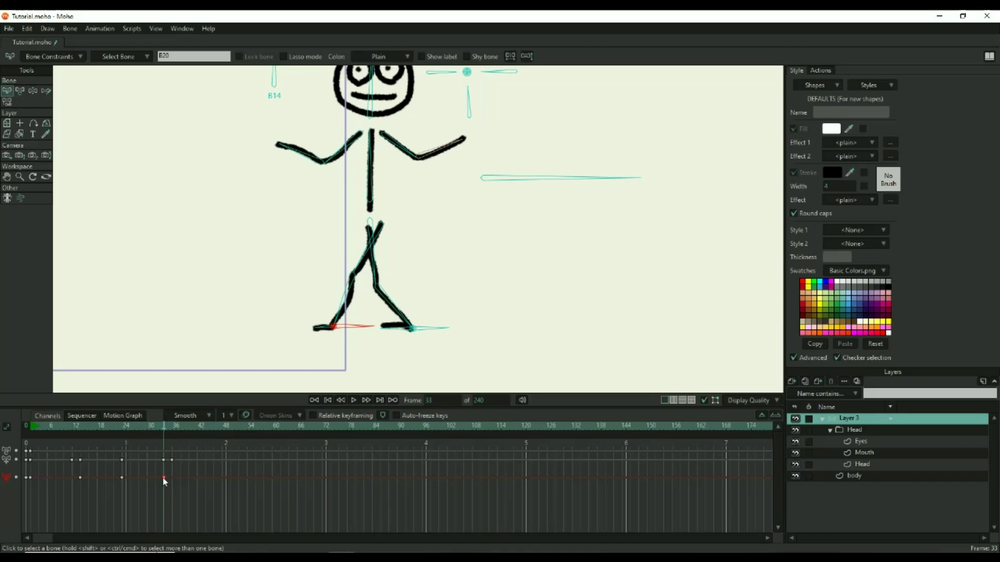
pyautogui.click(174, 427)
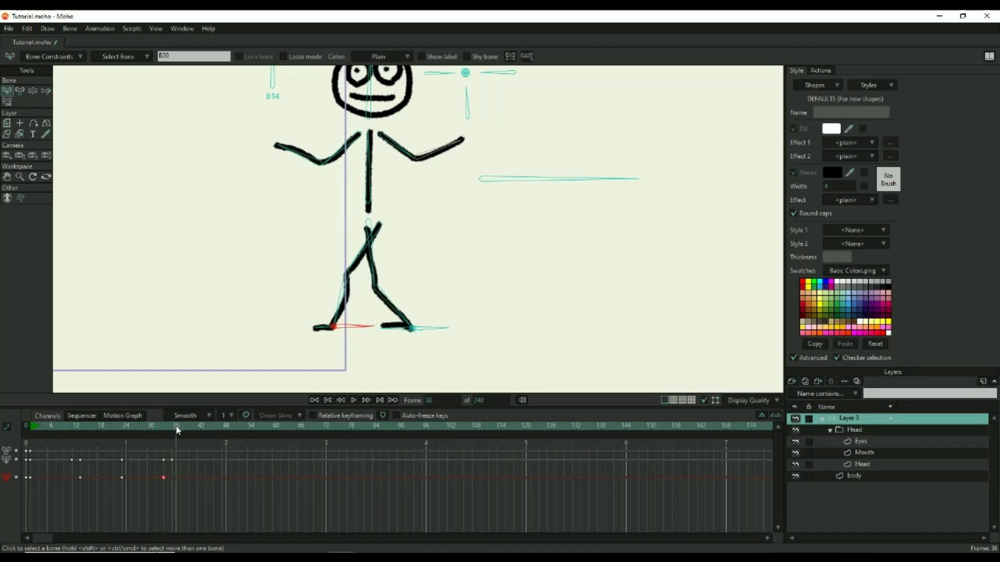
pyautogui.click(521, 180)
pyautogui.click(172, 478)
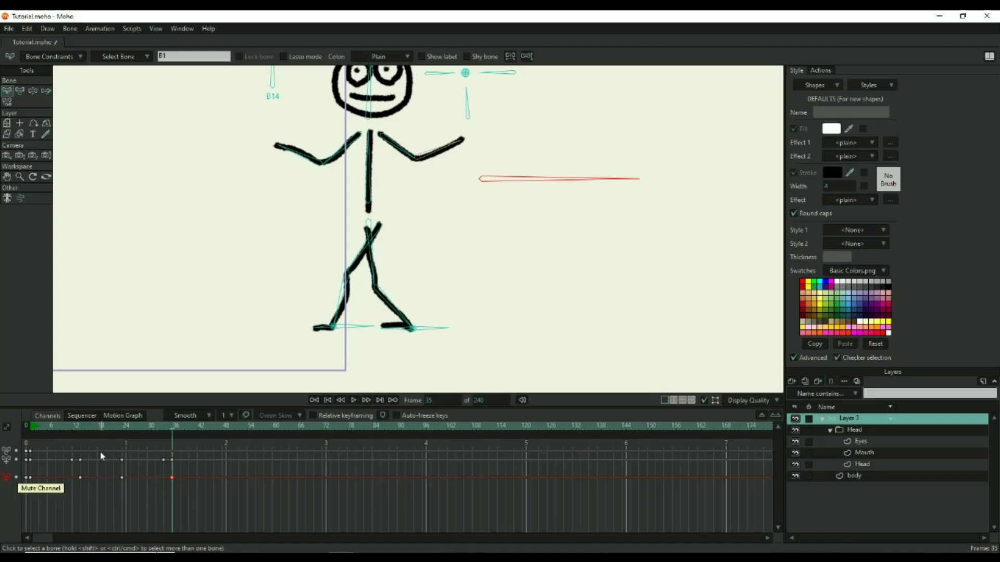
# Step: Play the two-step walk from the beginning of the timeline
pyautogui.moveTo(86, 426); pyautogui.dragTo(22, 424)
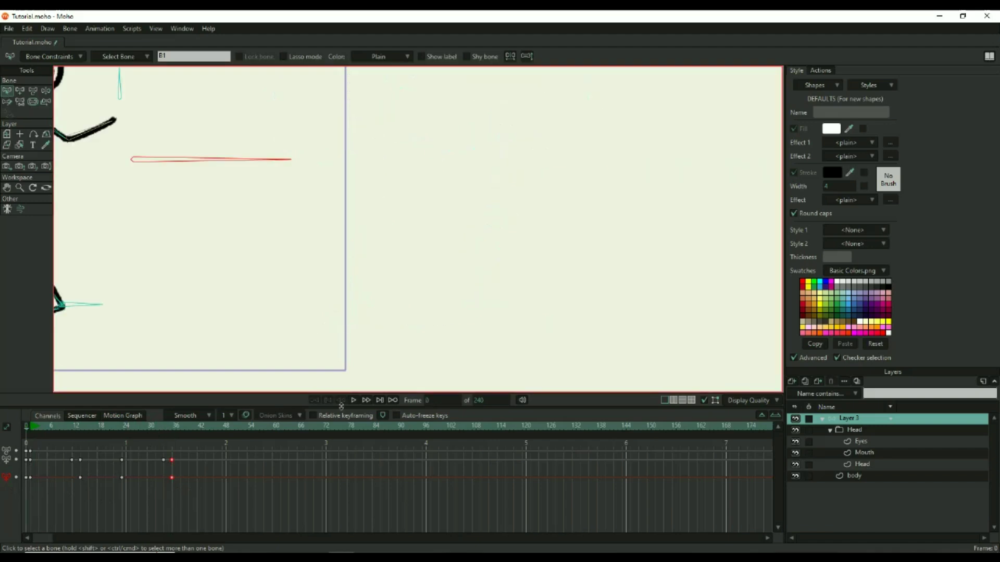
pyautogui.click(355, 400)
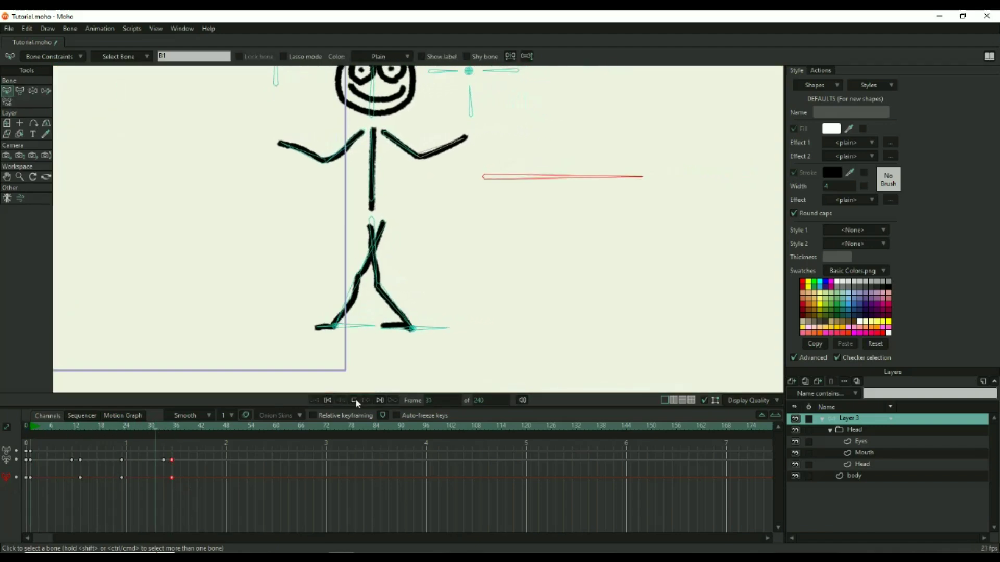
pyautogui.click(355, 399)
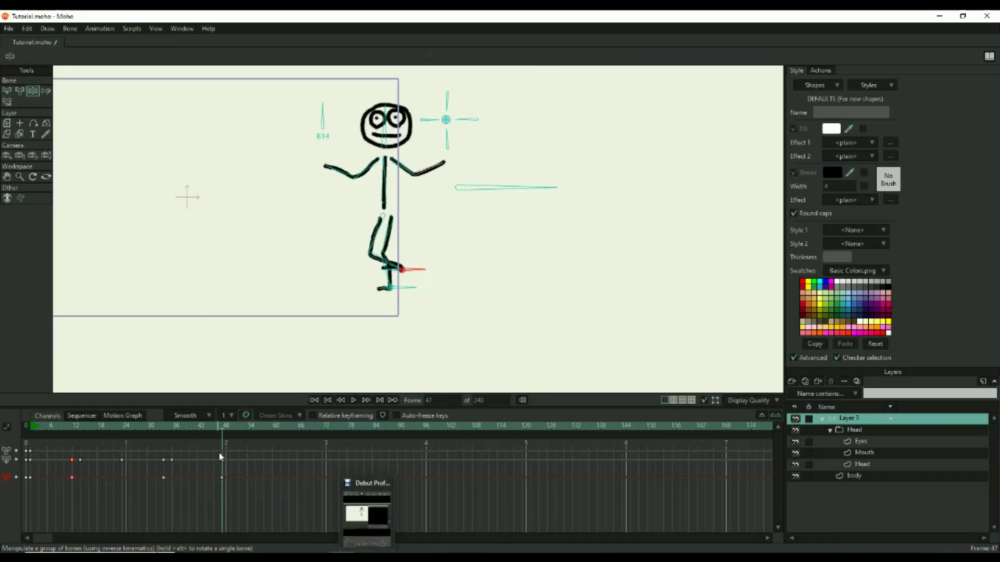
# Step: Continue the walk across the canvas through frame 134, alternating planted and passing foot poses while advancing the body
pyautogui.moveTo(276, 282); pyautogui.dragTo(462, 291)
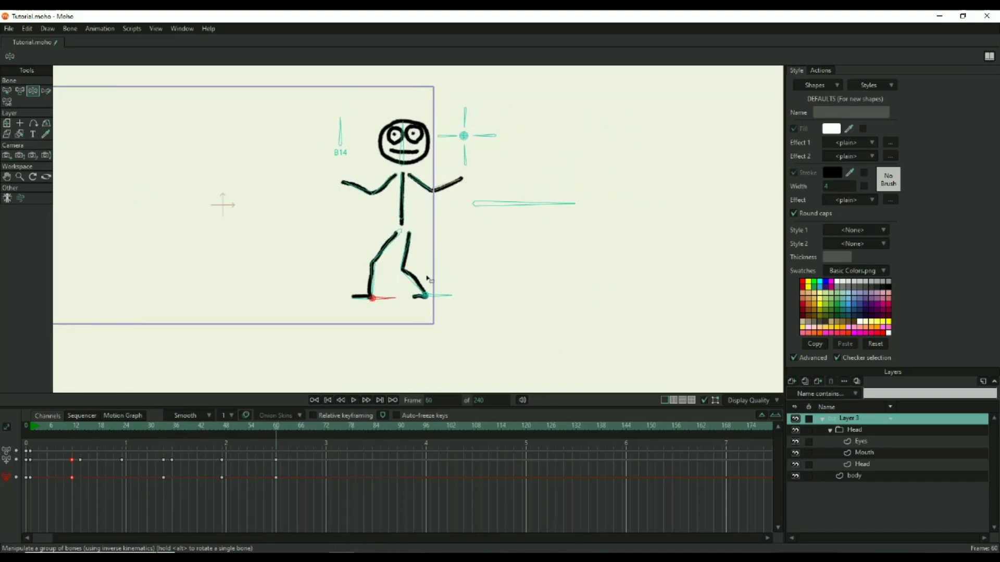
pyautogui.press('b')
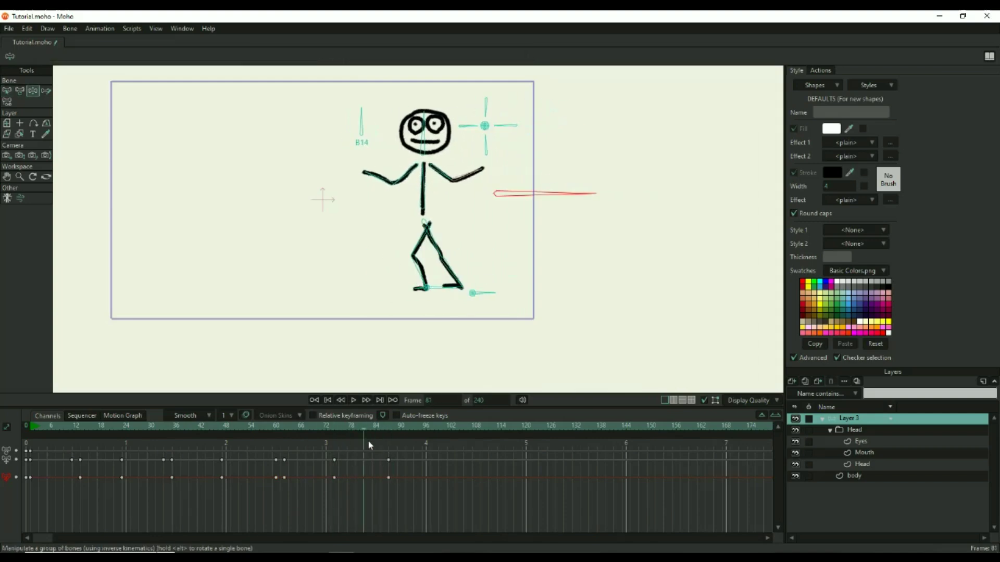
pyautogui.click(367, 542)
pyautogui.click(625, 532)
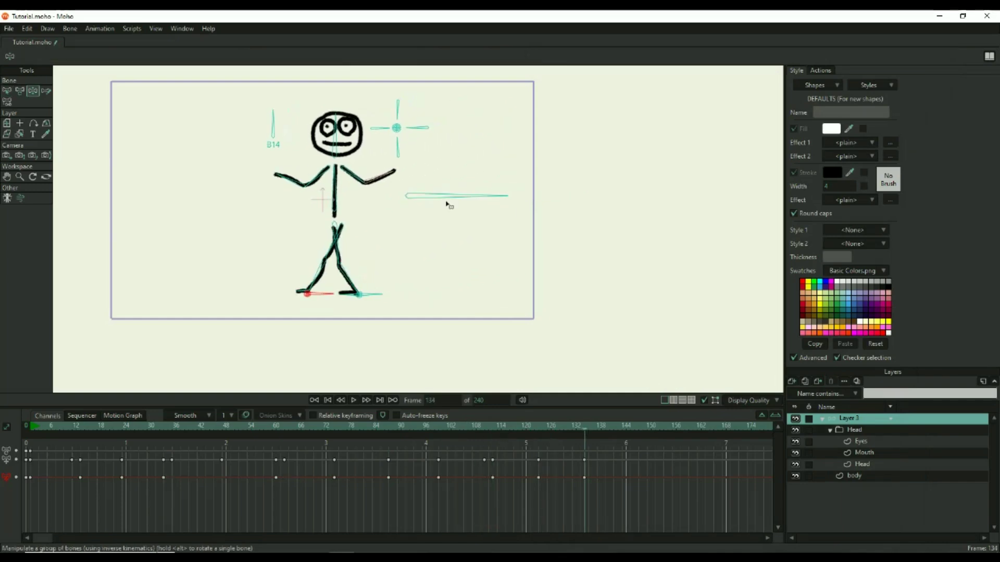
pyautogui.moveTo(43, 539); pyautogui.dragTo(119, 538)
pyautogui.click(211, 427)
pyautogui.moveTo(425, 203); pyautogui.dragTo(399, 193)
pyautogui.hotkey('ctrl', 'z')
# Step: Pose the next step between frames 148 and 163, planting the rear foot ahead and moving the body forward
pyautogui.click(260, 427)
pyautogui.click(297, 427)
pyautogui.moveTo(367, 294); pyautogui.dragTo(252, 296)
pyautogui.click(313, 427)
pyautogui.moveTo(404, 192); pyautogui.dragTo(344, 192)
pyautogui.click(322, 426)
# Step: Continue walking between frames 177 and 207, moving the foot targets and the body toward the far edge of the canvas
pyautogui.click(380, 427)
pyautogui.moveTo(318, 294); pyautogui.dragTo(260, 285)
pyautogui.moveTo(344, 192); pyautogui.dragTo(292, 195)
pyautogui.click(388, 427)
pyautogui.click(442, 427)
pyautogui.moveTo(253, 295); pyautogui.dragTo(124, 298)
pyautogui.click(505, 427)
pyautogui.moveTo(293, 194); pyautogui.dragTo(264, 203)
# Step: Finish the walk between frames 221 and 240, swinging the foot through and planting it beyond the canvas edge with the body advanced
pyautogui.click(563, 427)
pyautogui.click(572, 427)
pyautogui.moveTo(175, 293); pyautogui.dragTo(114, 287)
pyautogui.moveTo(315, 205); pyautogui.dragTo(277, 198)
pyautogui.moveTo(198, 273); pyautogui.dragTo(402, 276)
pyautogui.click(634, 427)
pyautogui.moveTo(479, 203); pyautogui.dragTo(461, 209)
pyautogui.moveTo(314, 291); pyautogui.dragTo(256, 303)
pyautogui.click(643, 427)
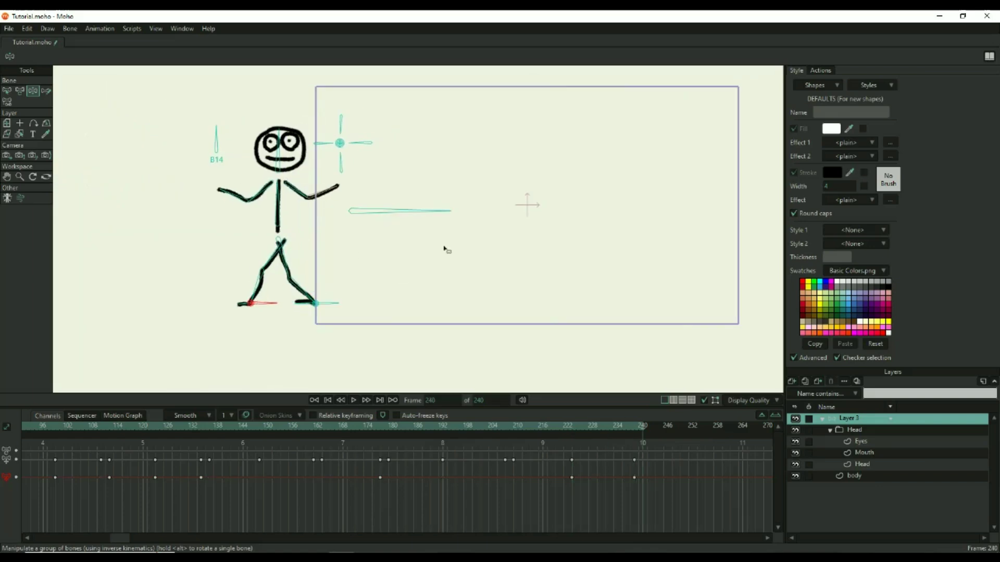
# Step: Scrub and play the extended walk, checking the body and foot poses across the middle of the canvas
pyautogui.moveTo(43, 427); pyautogui.dragTo(264, 429)
pyautogui.click(353, 401)
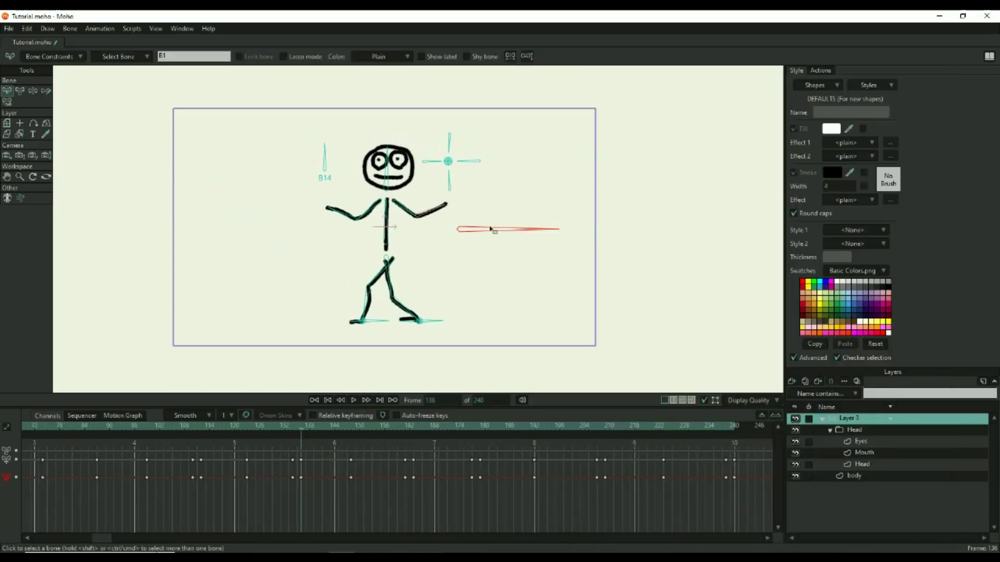
pyautogui.press('z')
pyautogui.click(266, 427)
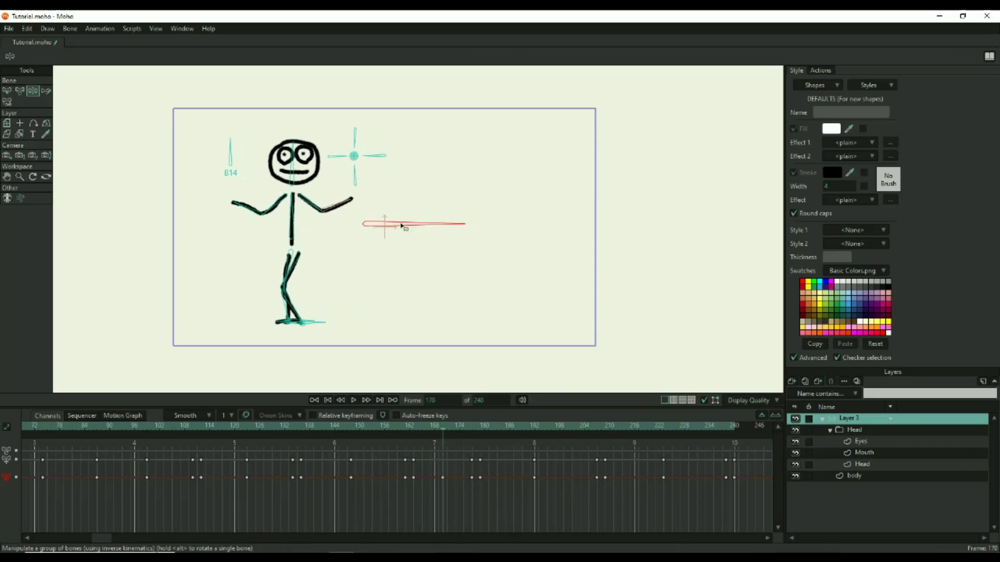
pyautogui.press('b')
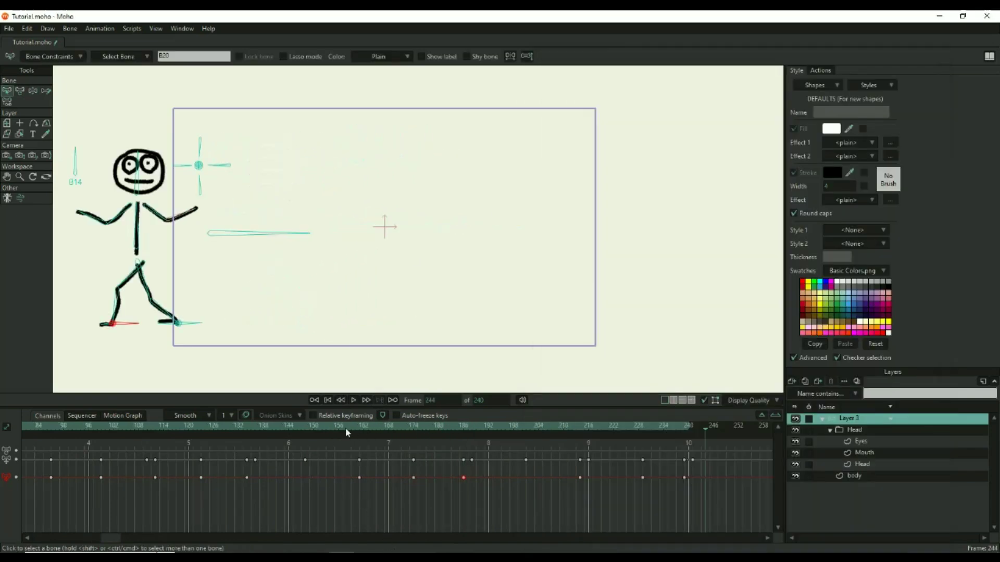
# Step: Play the complete walk from the start with the whole canvas in view and return to the first frame
pyautogui.scroll(-2, 369, 329)
pyautogui.click(328, 400)
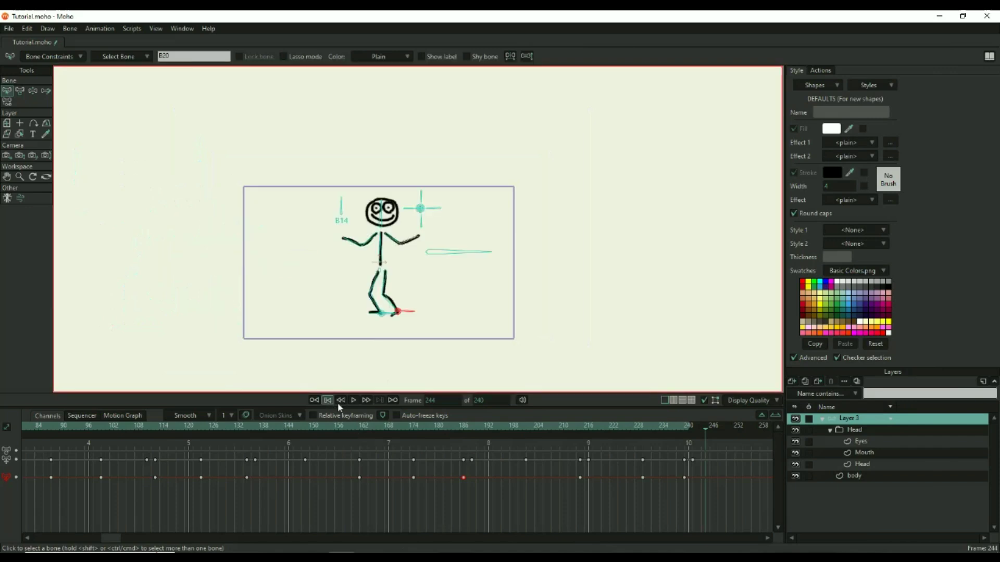
pyautogui.click(354, 400)
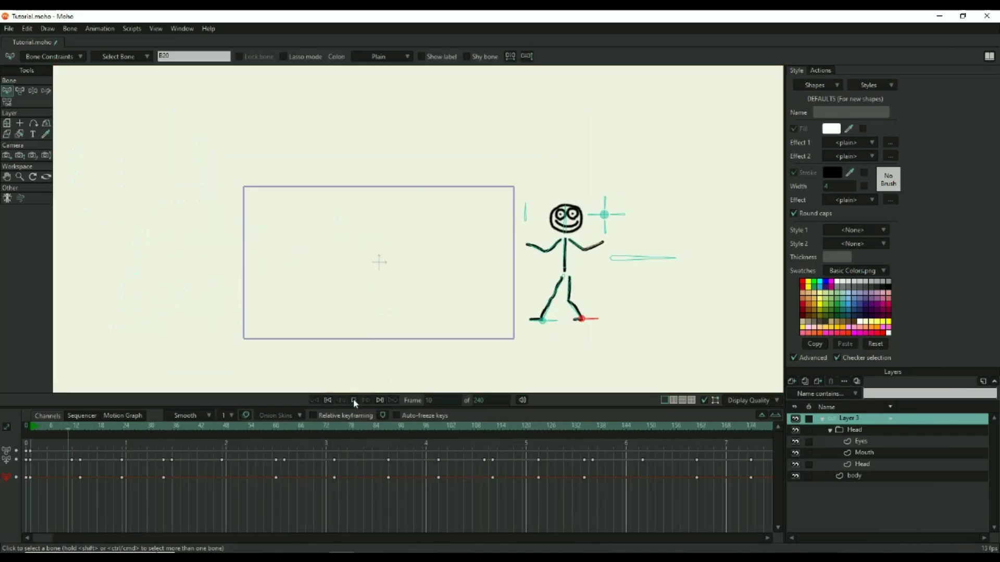
pyautogui.moveTo(438, 335); pyautogui.dragTo(478, 326)
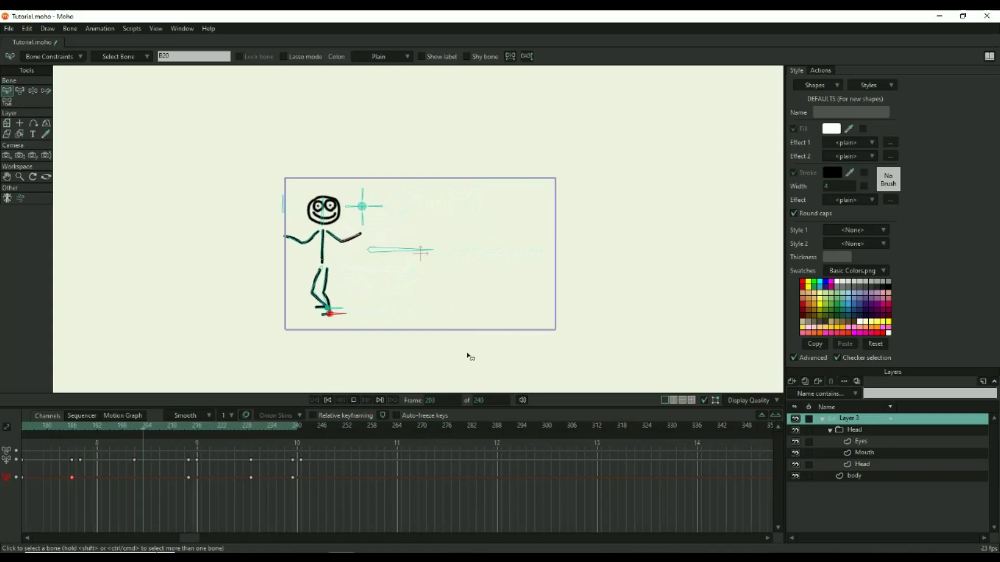
pyautogui.click(354, 400)
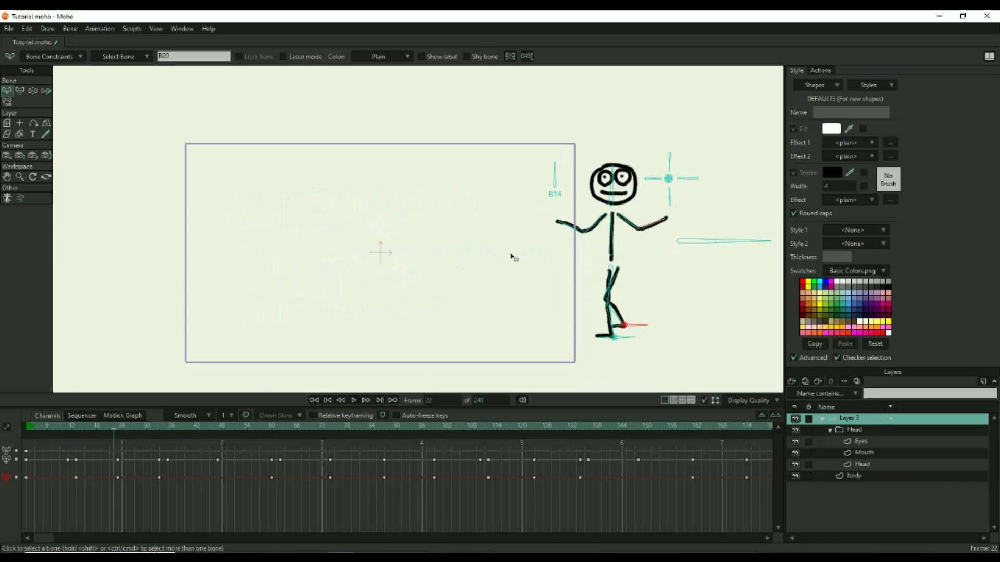
pyautogui.click(328, 400)
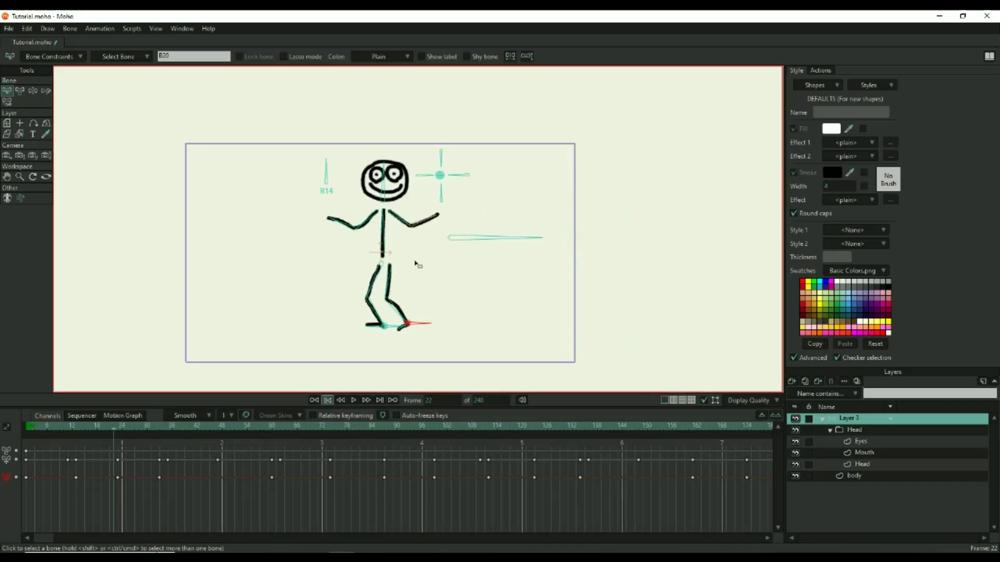
# Step: Key the eye control bone at its centered position at frame 3 using the Transform Bone tool
pyautogui.moveTo(23, 429); pyautogui.dragTo(38, 426)
pyautogui.moveTo(554, 234); pyautogui.dragTo(534, 221)
pyautogui.press('z')
pyautogui.press('t')
pyautogui.click(703, 193)
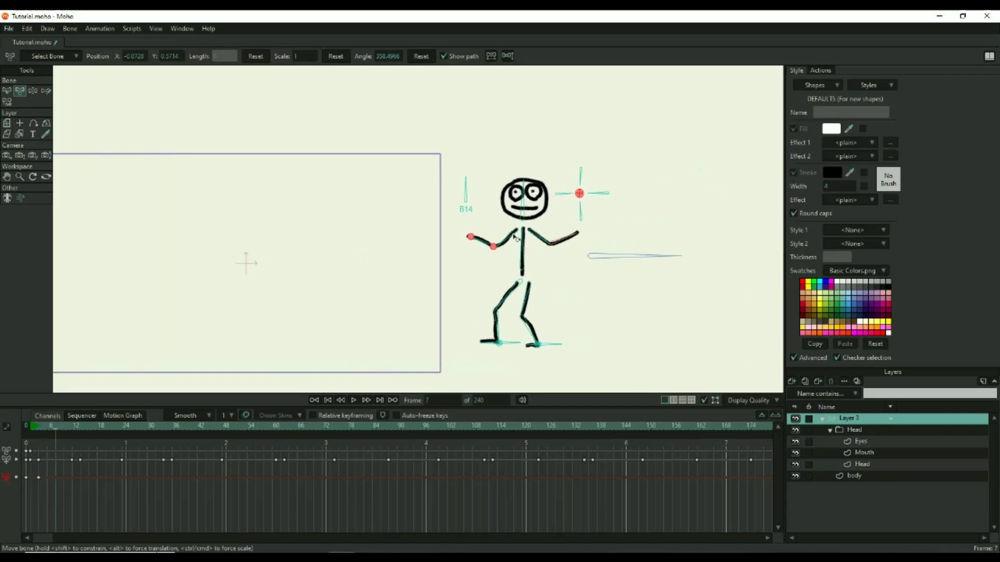
# Step: At frame 8, move the eye control bone so the pupils look up and away from the canvas
pyautogui.scroll(4, 576, 218)
pyautogui.moveTo(43, 430); pyautogui.dragTo(59, 429)
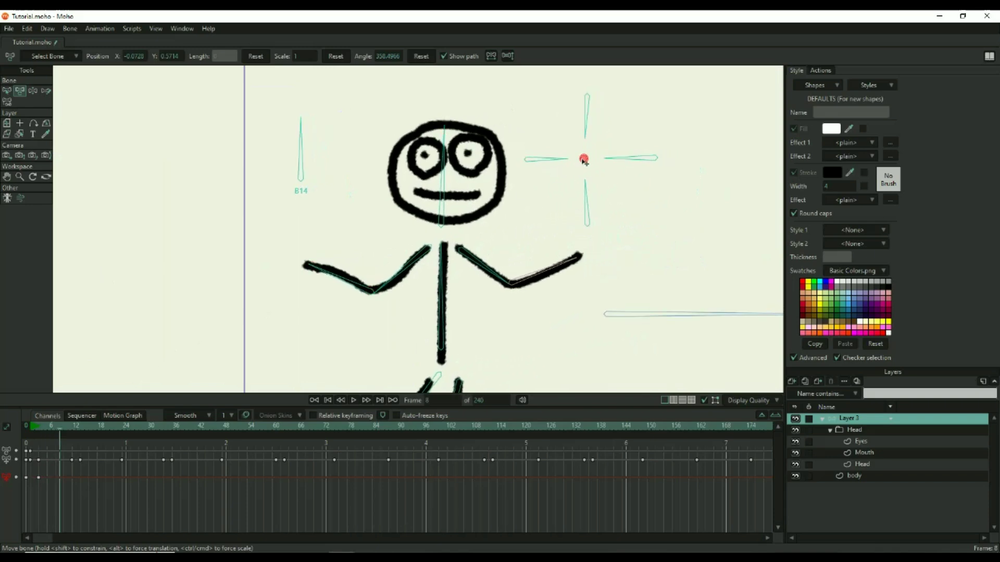
pyautogui.moveTo(583, 158); pyautogui.dragTo(608, 149)
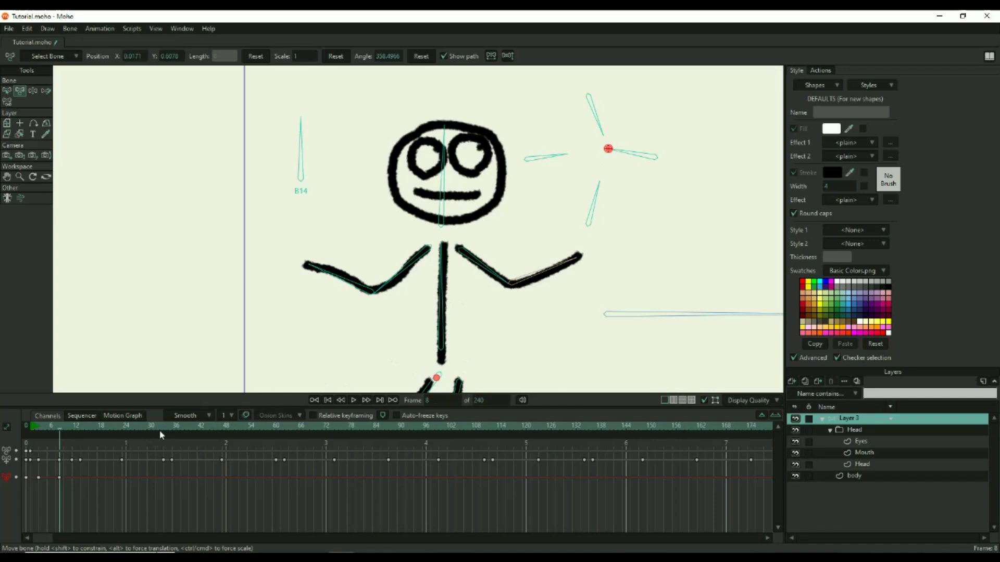
# Step: At frame 13, move the eye control bone so the pupils look down toward the canvas, and advance to frame 20
pyautogui.press('Right')
pyautogui.press('Right')
pyautogui.press('Right')
pyautogui.press('Right')
pyautogui.press('Right')
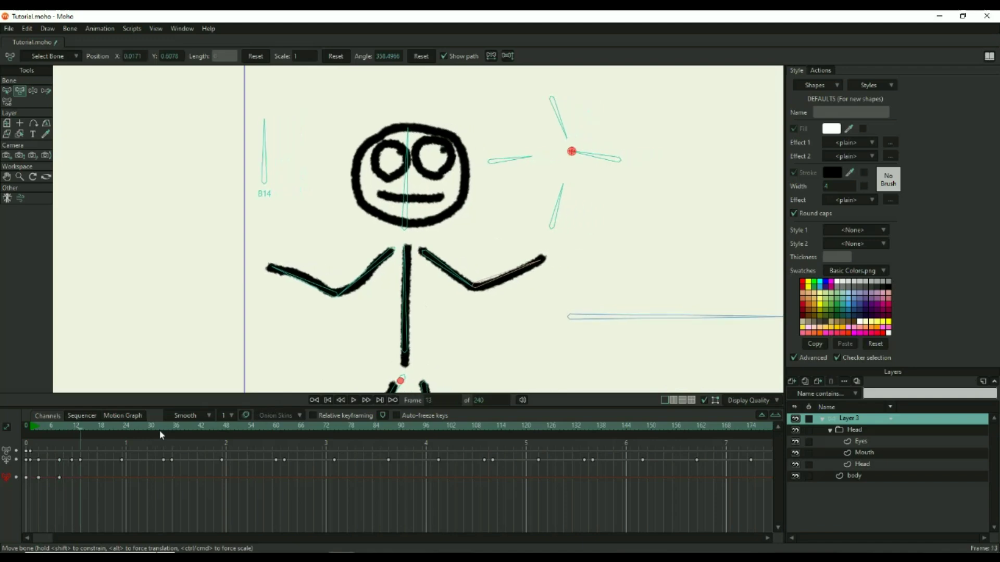
pyautogui.moveTo(571, 152); pyautogui.dragTo(539, 184)
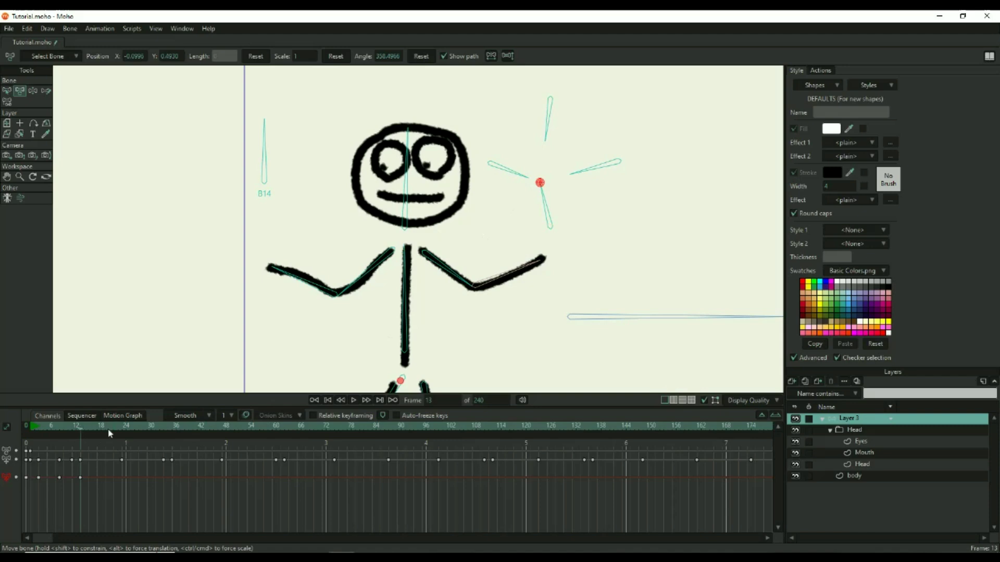
pyautogui.moveTo(86, 427); pyautogui.dragTo(109, 426)
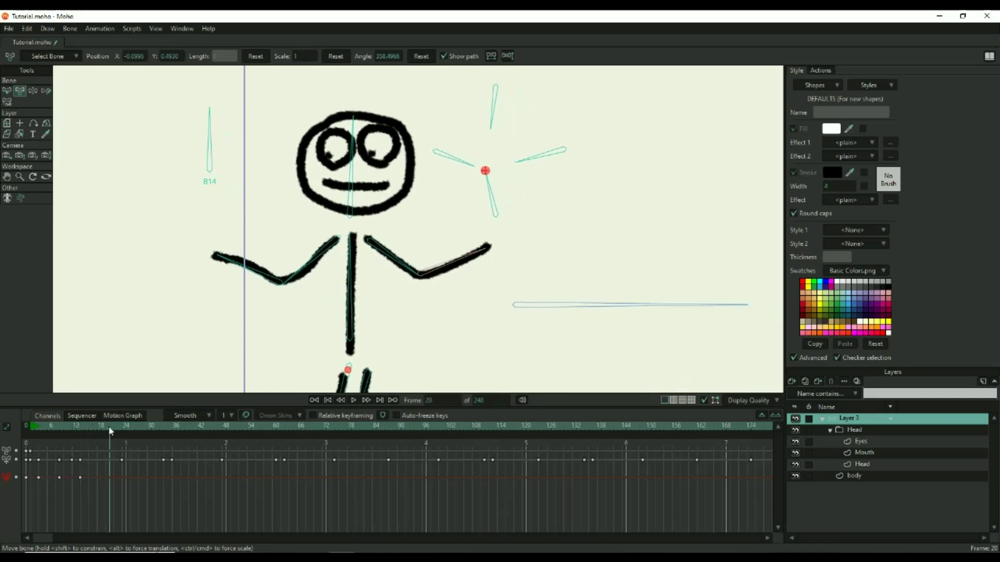
# Step: At frame 17, move the eye control bone so both pupils look toward the left side of the canvas
pyautogui.click(245, 268)
pyautogui.click(83, 425)
pyautogui.moveTo(85, 432); pyautogui.dragTo(96, 431)
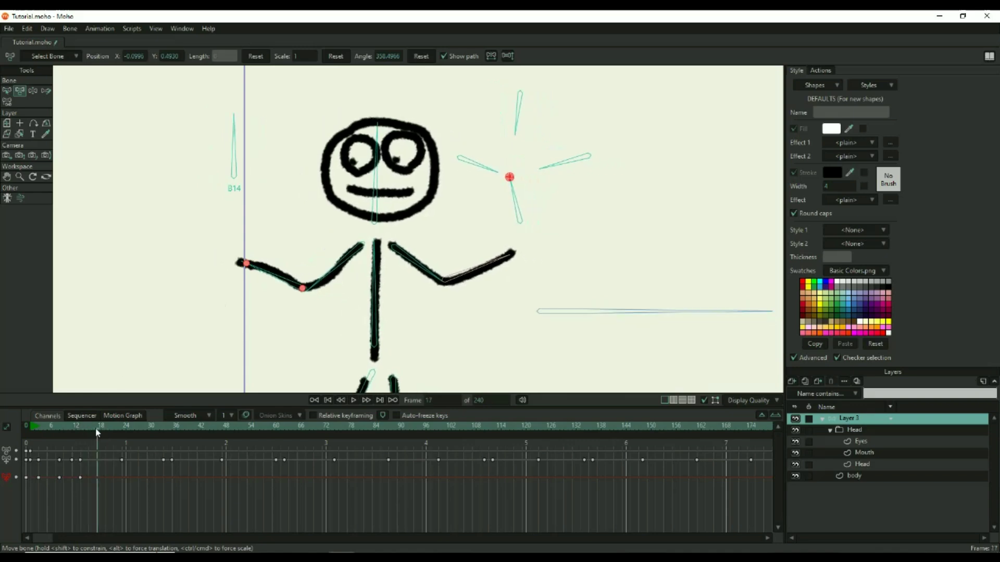
pyautogui.moveTo(510, 177); pyautogui.dragTo(502, 157)
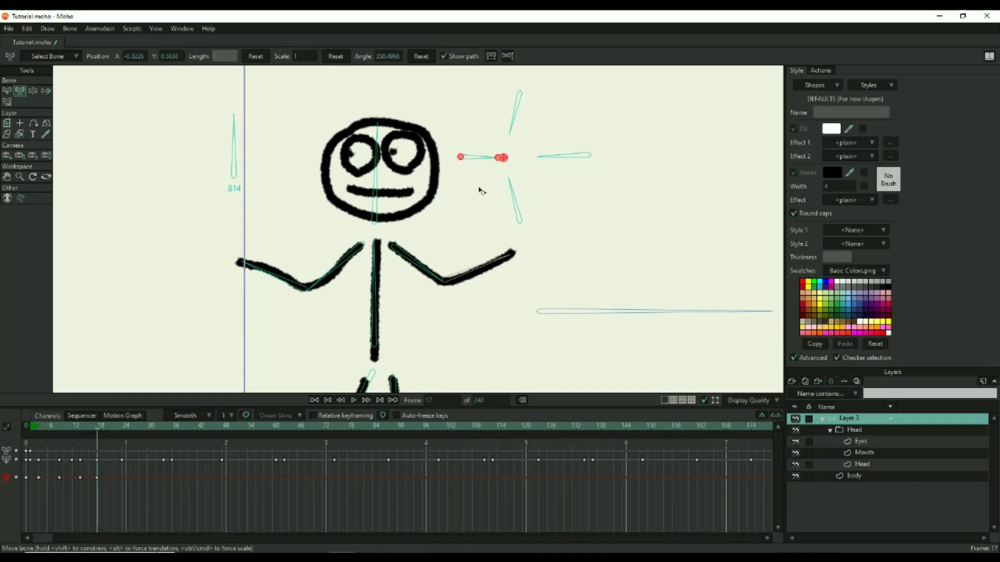
# Step: At frame 20, move the eye control bone up so both pupils look toward the top of the eyes
pyautogui.press('Right')
pyautogui.press('Right')
pyautogui.press('Right')
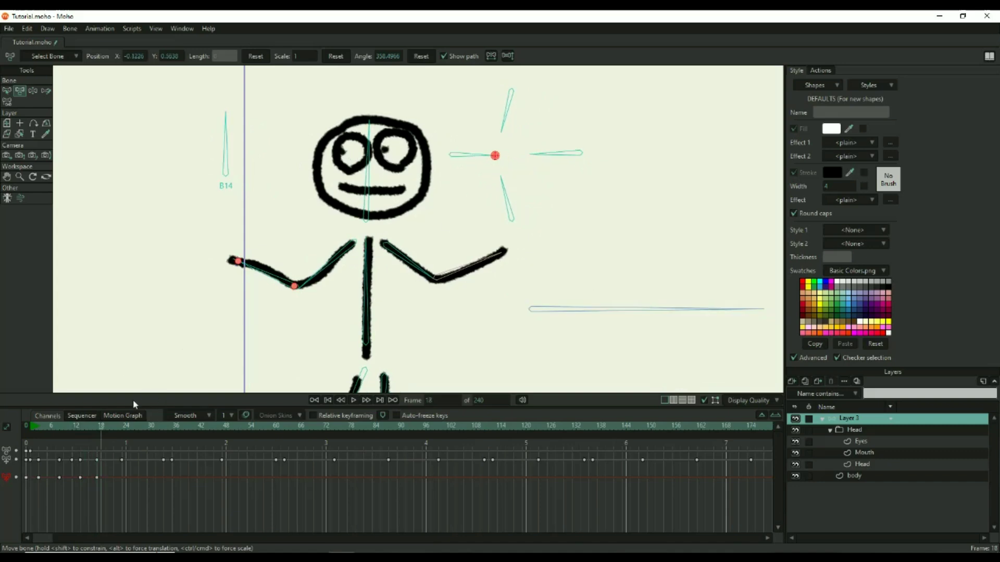
pyautogui.moveTo(475, 151); pyautogui.dragTo(490, 133)
# Step: Key the eye control bone so the pupils look right at frame 23 and slightly down to the right at frame 26
pyautogui.press('Right')
pyautogui.press('Right')
pyautogui.press('Right')
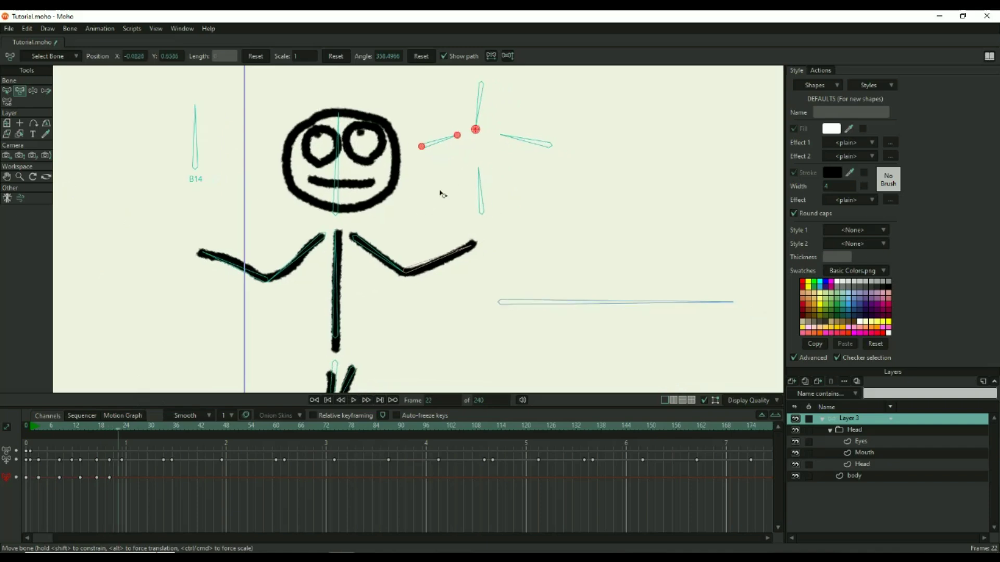
pyautogui.moveTo(472, 131); pyautogui.dragTo(481, 165)
pyautogui.press('Right')
pyautogui.press('Right')
pyautogui.press('Right')
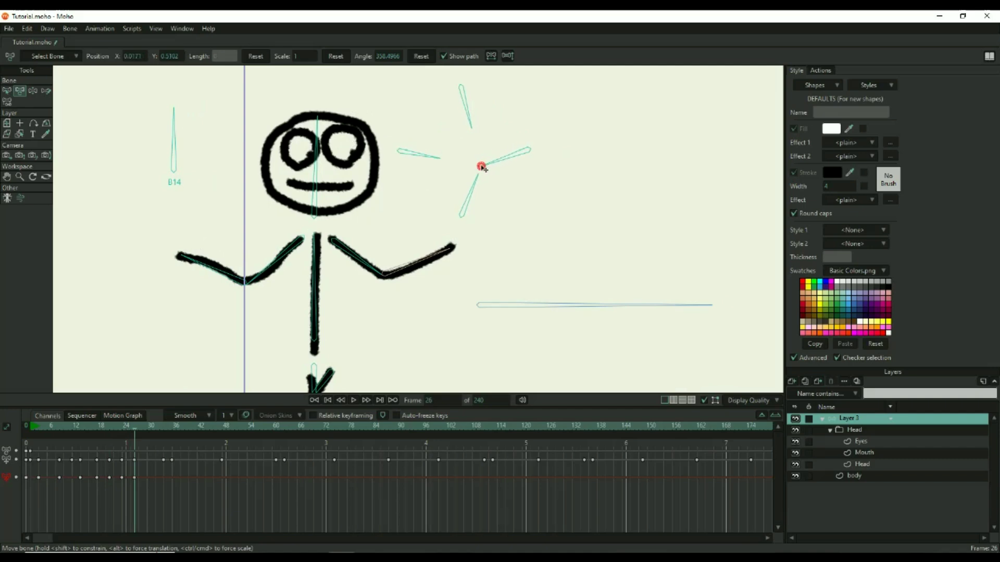
# Step: At frame 29, move the eye control bone down so both pupils rest at the bottom of the eyes
pyautogui.press('Right')
pyautogui.press('Right')
pyautogui.press('Right')
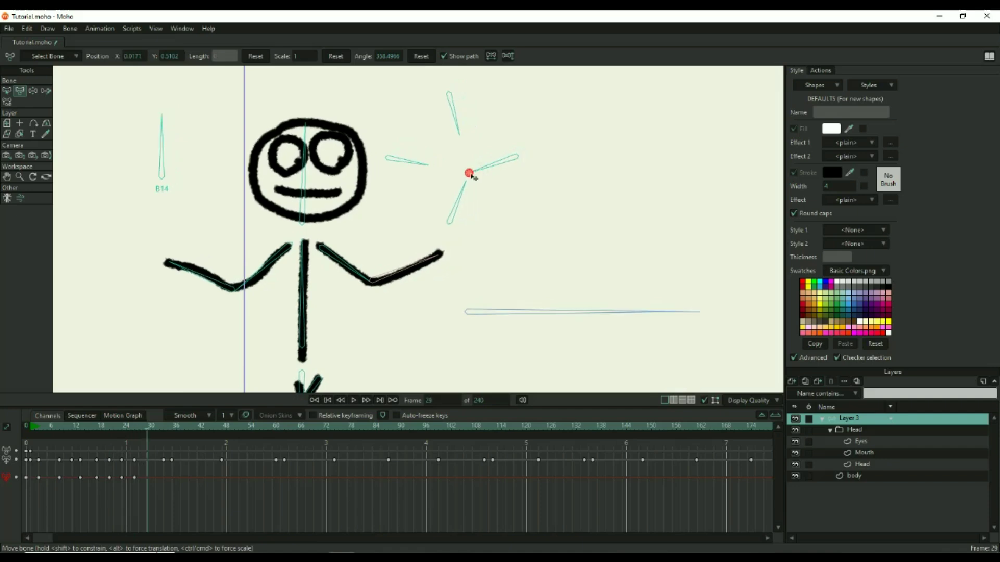
pyautogui.moveTo(470, 175); pyautogui.dragTo(452, 186)
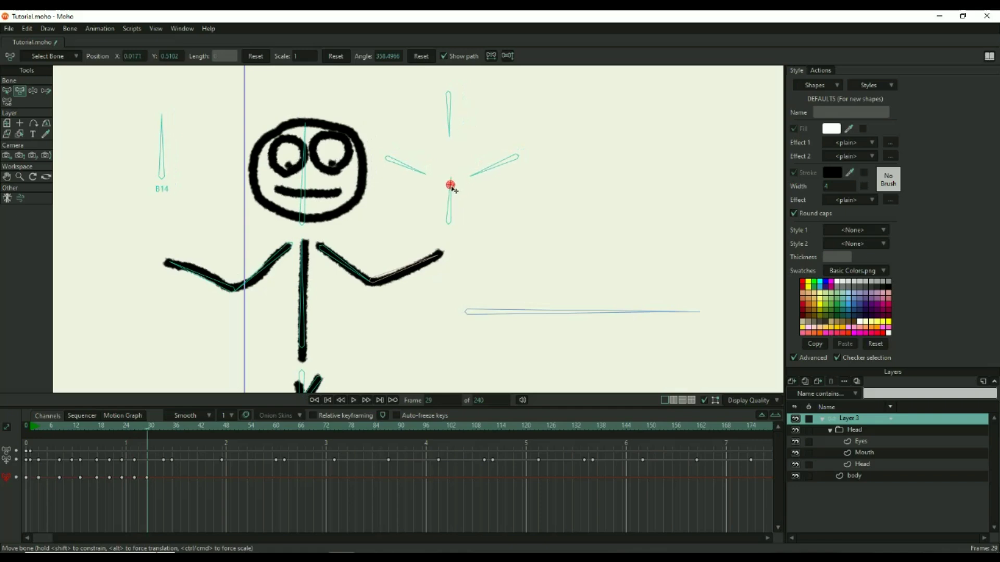
pyautogui.click(452, 189)
# Step: Copy the eye control bone's keyframe at frame 13 and paste it at frame 36
pyautogui.moveTo(90, 429)
pyautogui.mouseDown()
pyautogui.moveTo(42, 426)
pyautogui.moveTo(81, 431)
pyautogui.mouseUp()
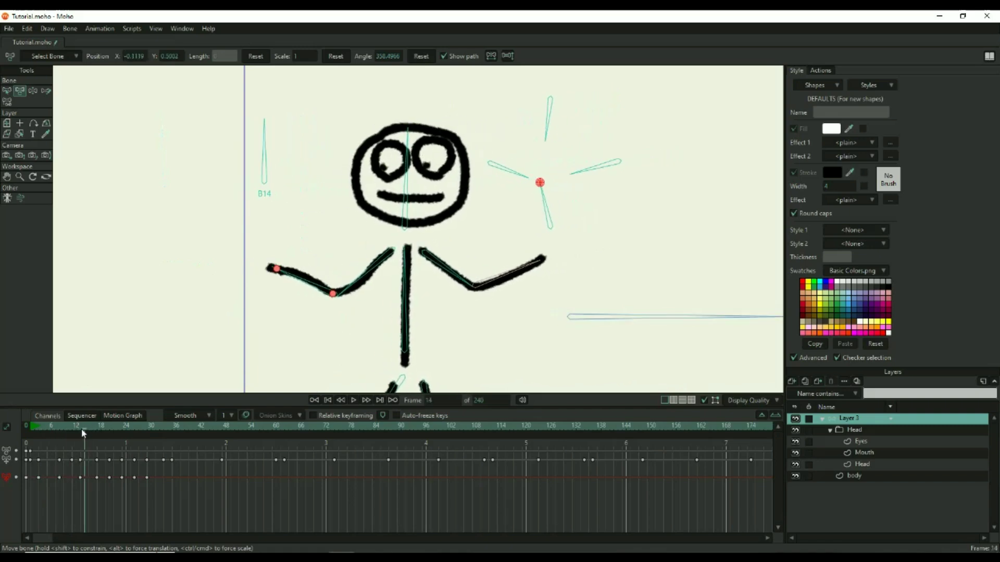
pyautogui.moveTo(72, 473); pyautogui.dragTo(85, 486)
pyautogui.moveTo(158, 426)
pyautogui.mouseDown()
pyautogui.moveTo(176, 428)
pyautogui.moveTo(139, 424)
pyautogui.moveTo(206, 426)
pyautogui.moveTo(126, 433)
pyautogui.moveTo(160, 439)
pyautogui.mouseUp()
pyautogui.hotkey('ctrl', 'v')
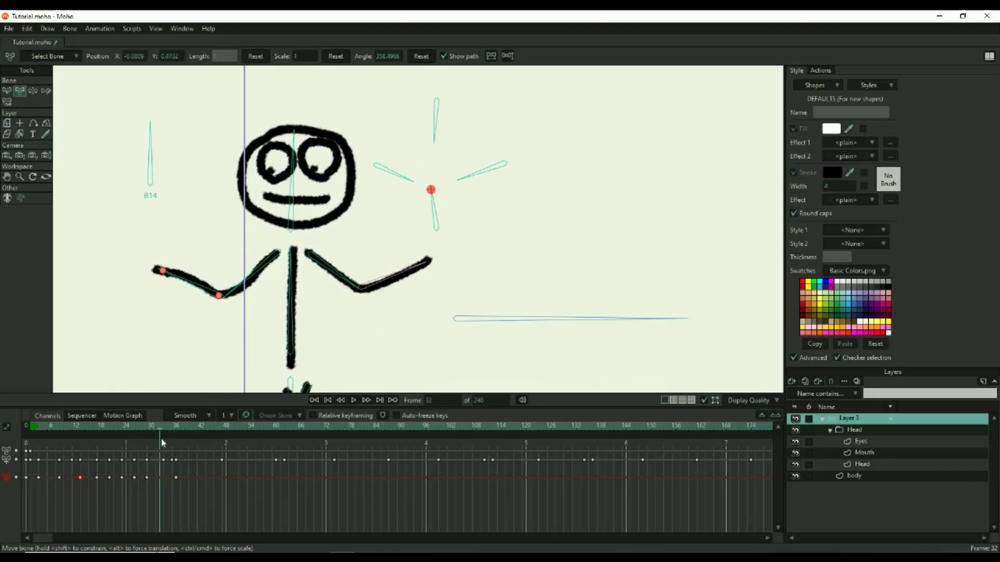
# Step: At frame 32, lower the eye control bone slightly with the Transform Bone tool so the pupils look straight down
pyautogui.press('z')
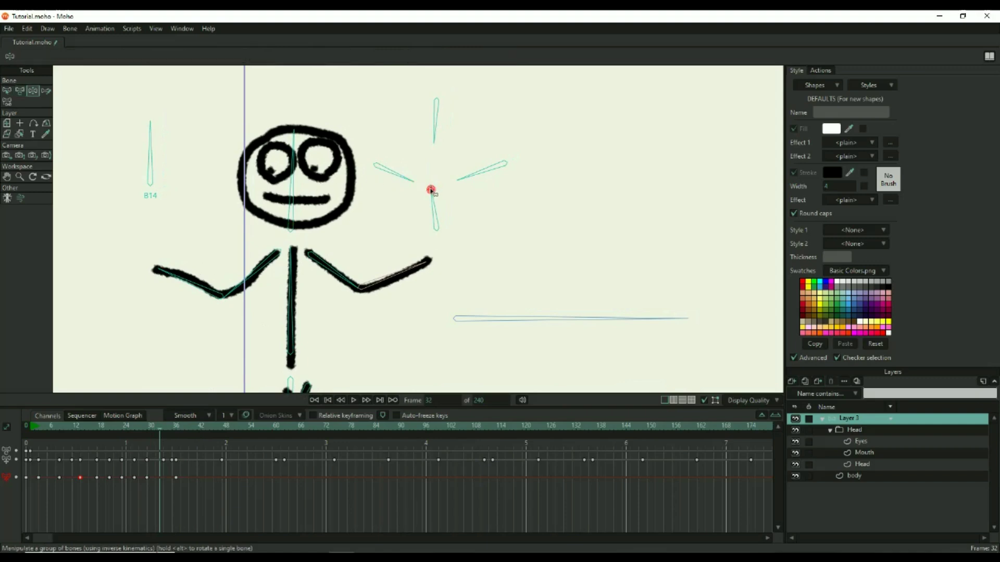
pyautogui.press('t')
pyautogui.moveTo(431, 191); pyautogui.dragTo(438, 195)
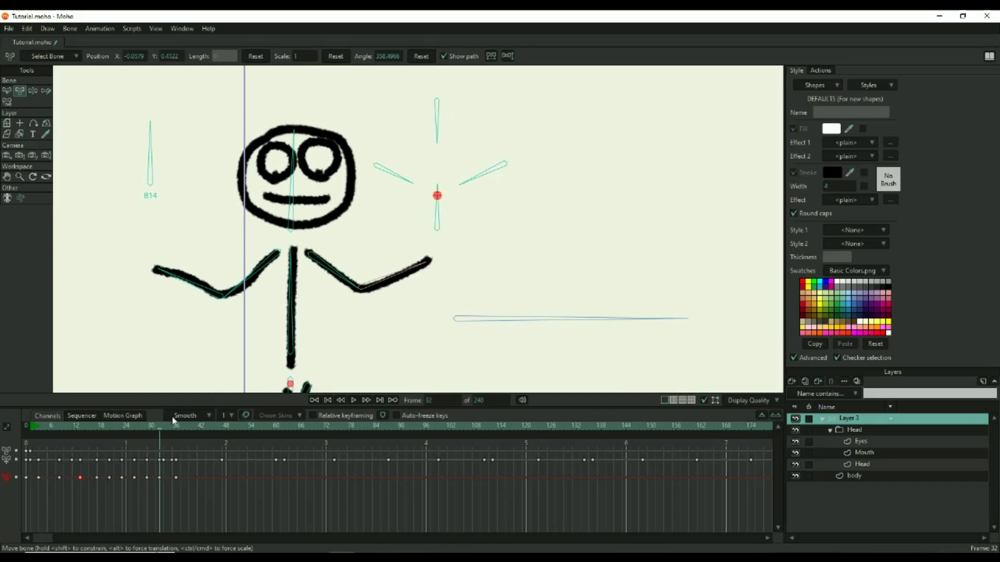
# Step: Play the animation from frame 8 to review the circling eye movement
pyautogui.moveTo(159, 426); pyautogui.dragTo(59, 426)
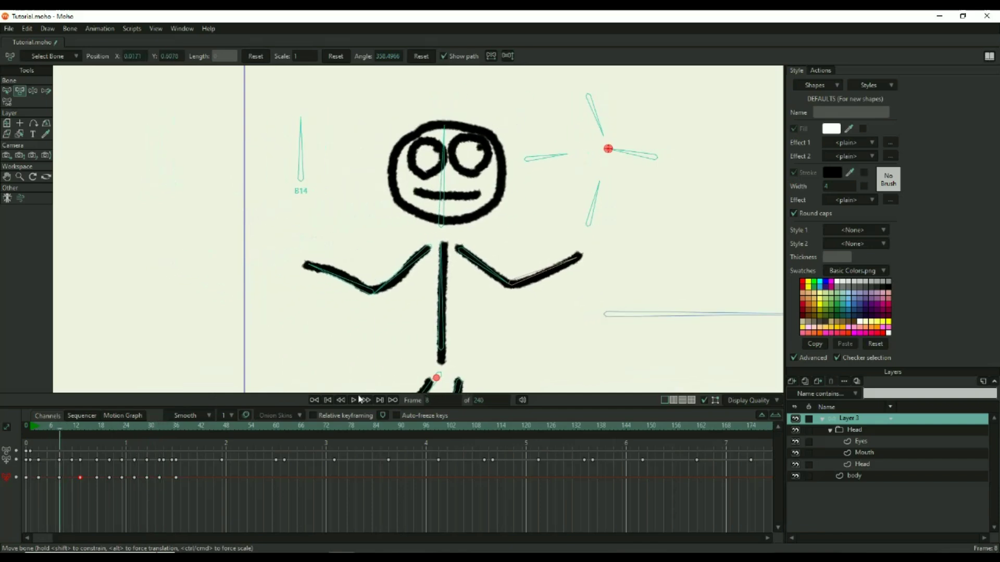
pyautogui.click(355, 401)
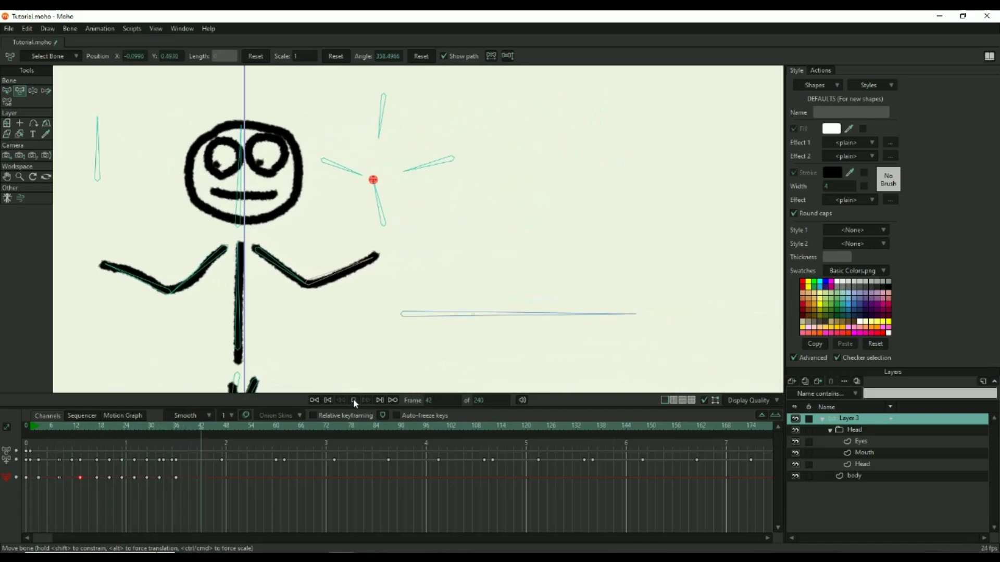
pyautogui.click(354, 401)
# Step: Remove the eye control bone's keyframe at frame 32 and move its pasted keyframe to frame 34
pyautogui.moveTo(85, 431); pyautogui.dragTo(156, 436)
pyautogui.moveTo(160, 479)
pyautogui.mouseDown()
pyautogui.moveTo(176, 486)
pyautogui.moveTo(167, 479)
pyautogui.mouseUp()
pyautogui.click(176, 500)
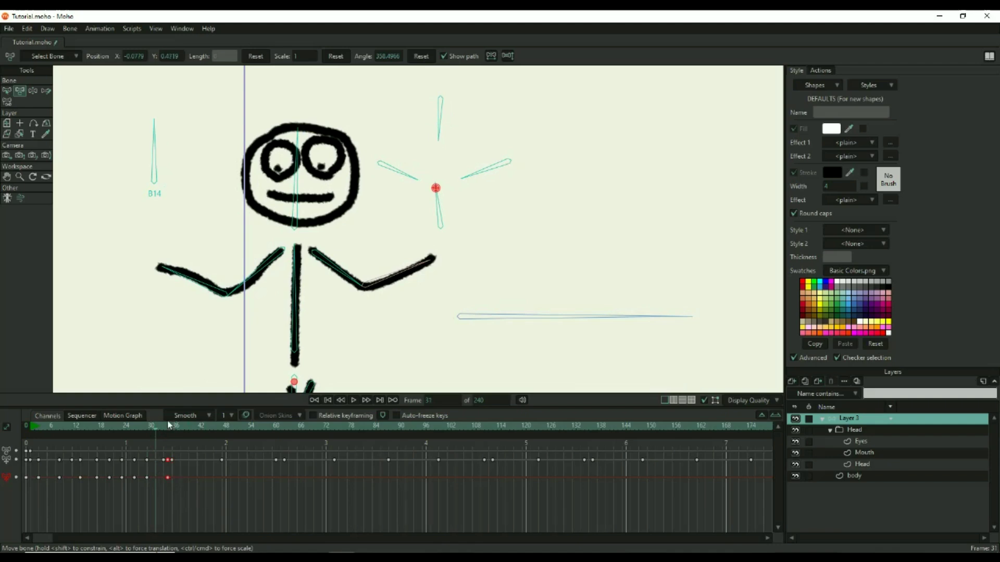
# Step: At frame 31, move the eye control bone slightly lower to key the pupils looking down
pyautogui.moveTo(155, 426)
pyautogui.mouseDown()
pyautogui.moveTo(144, 427)
pyautogui.moveTo(167, 427)
pyautogui.moveTo(155, 428)
pyautogui.mouseUp()
pyautogui.click(444, 210)
pyautogui.click(436, 190)
pyautogui.moveTo(437, 190); pyautogui.dragTo(442, 197)
pyautogui.click(433, 213)
# Step: At frame 29, shift the eye control bone up and to the right so the pupils look down-right
pyautogui.hotkey('ctrl', 'Left')
pyautogui.hotkey('ctrl', 'Left')
pyautogui.hotkey('ctrl', 'Left')
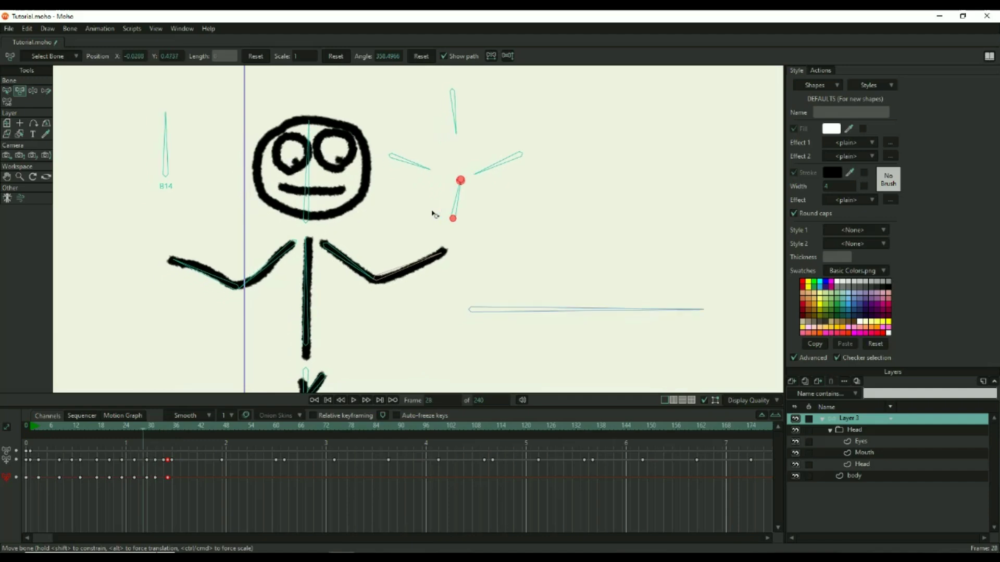
pyautogui.hotkey('ctrl', 'Right')
pyautogui.click(453, 187)
pyautogui.moveTo(452, 189); pyautogui.dragTo(459, 183)
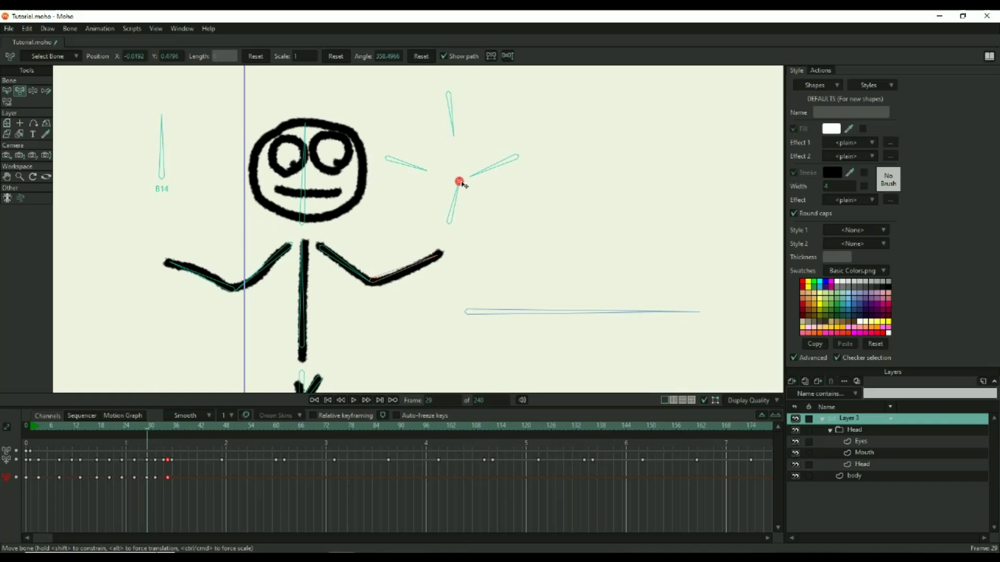
# Step: Delete the eye control bone's keyframe at frame 26 and shift its keyframes at 29, 31 and 34 three frames earlier
pyautogui.hotkey('ctrl', 'Left')
pyautogui.hotkey('ctrl', 'Left')
pyautogui.hotkey('ctrl', 'Left')
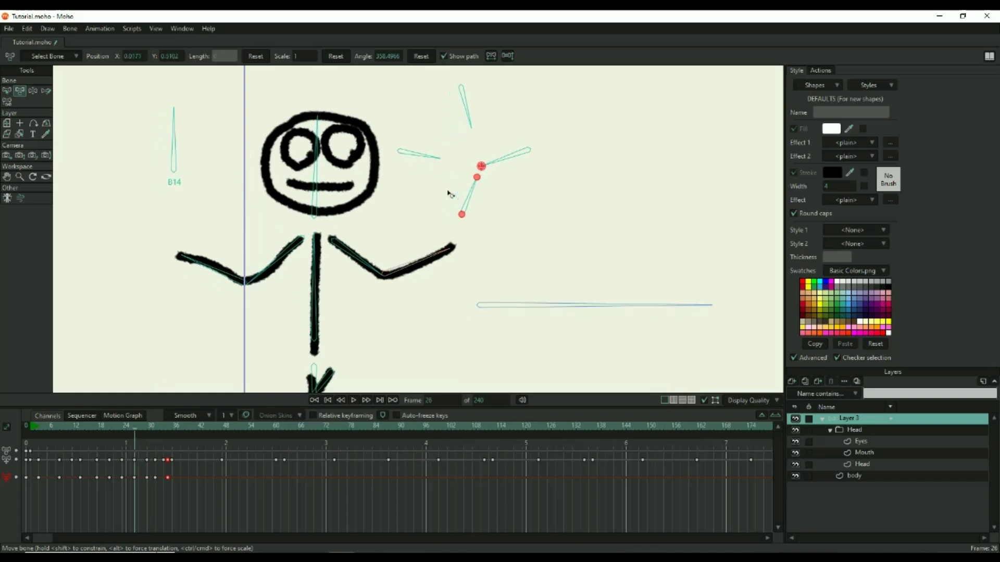
pyautogui.click(134, 477)
pyautogui.press('Delete')
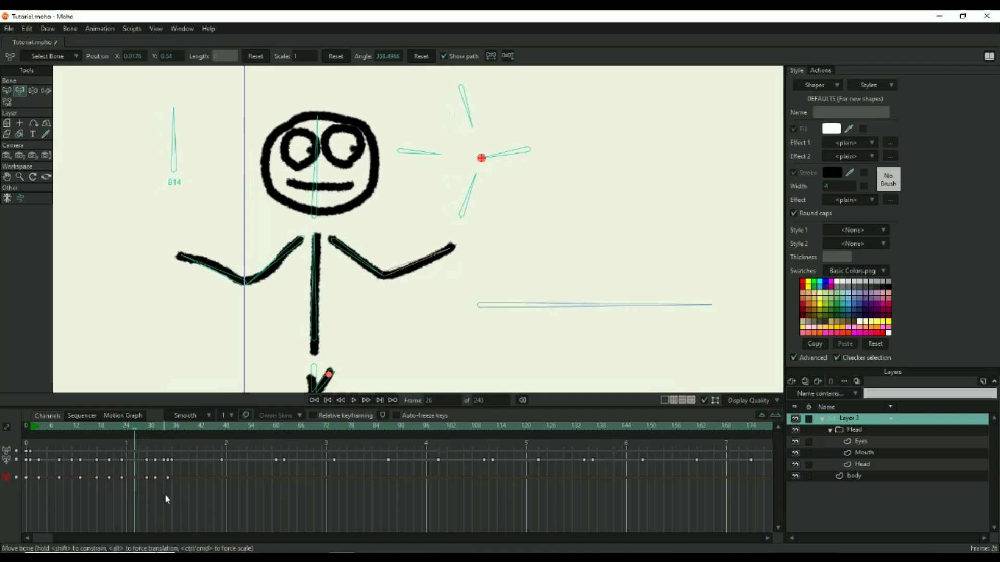
pyautogui.moveTo(183, 489); pyautogui.dragTo(143, 477)
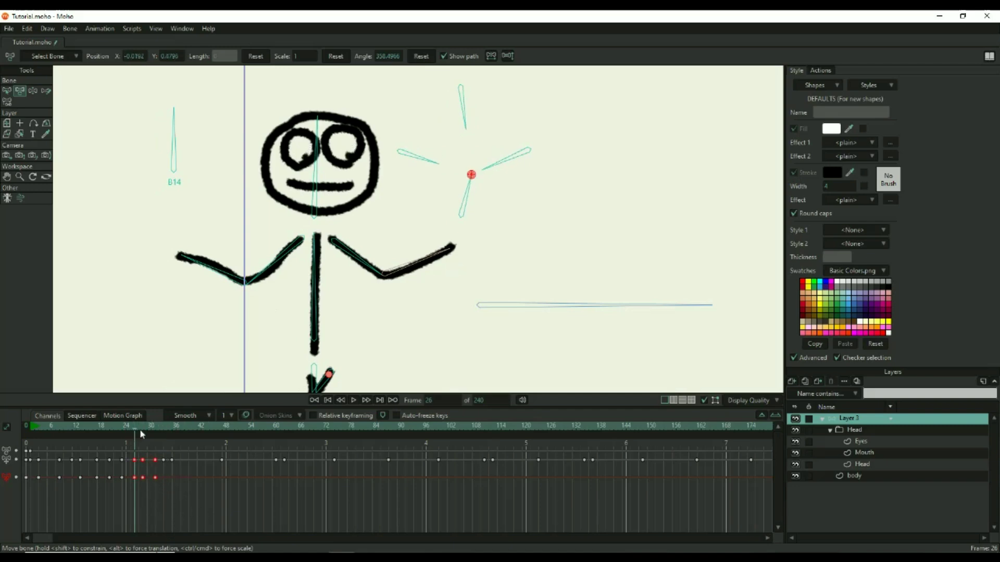
# Step: Step through frames 23 to 33 to check the timing of the eye circle's second half
pyautogui.press('Left')
pyautogui.press('Left')
pyautogui.press('Left')
pyautogui.press('Right')
pyautogui.press('Right')
pyautogui.press('Right')
pyautogui.press('Right')
pyautogui.press('Right')
pyautogui.press('Right')
pyautogui.press('Right')
pyautogui.press('Right')
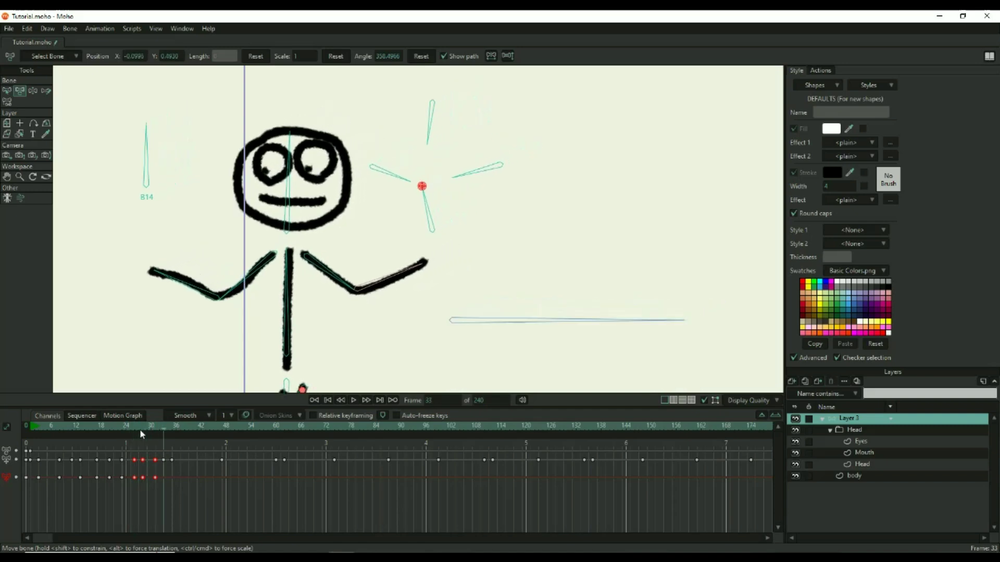
pyautogui.press('Left')
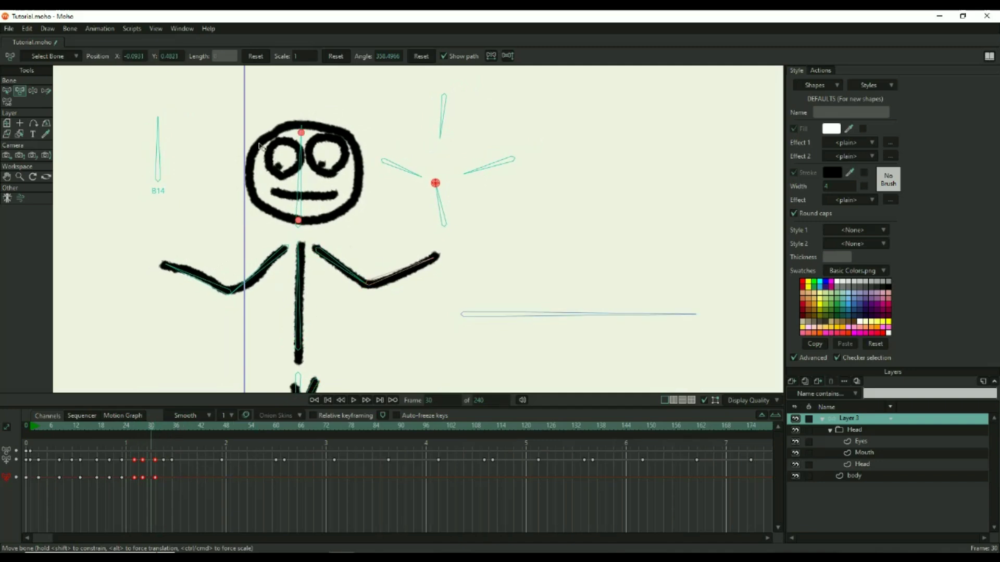
# Step: Raise the eye control bone slightly at frames 15 and 17 to round out the left side of the pupils' circle
pyautogui.moveTo(60, 426); pyautogui.dragTo(83, 445)
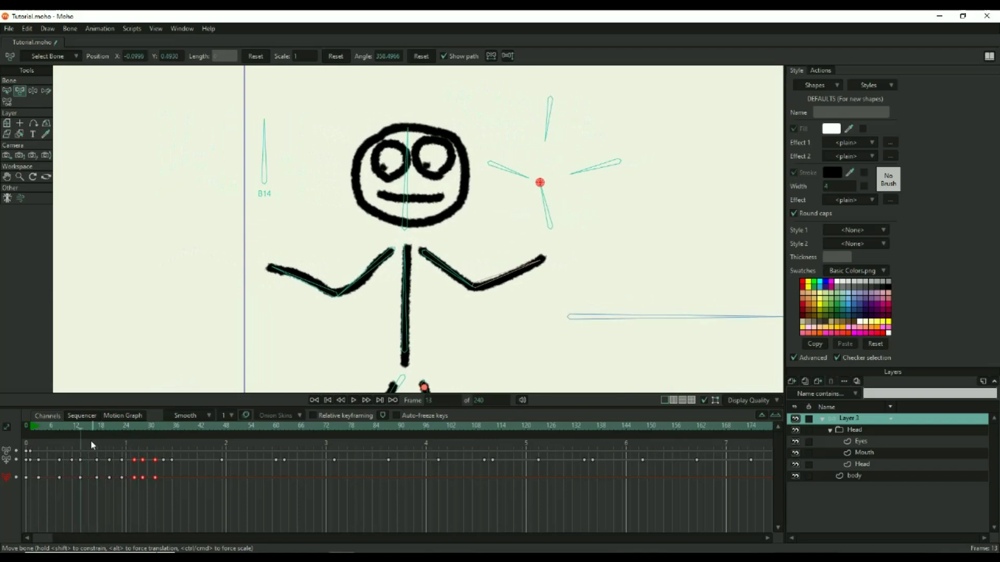
pyautogui.click(95, 430)
pyautogui.moveTo(96, 431)
pyautogui.mouseDown()
pyautogui.moveTo(115, 432)
pyautogui.moveTo(89, 432)
pyautogui.mouseUp()
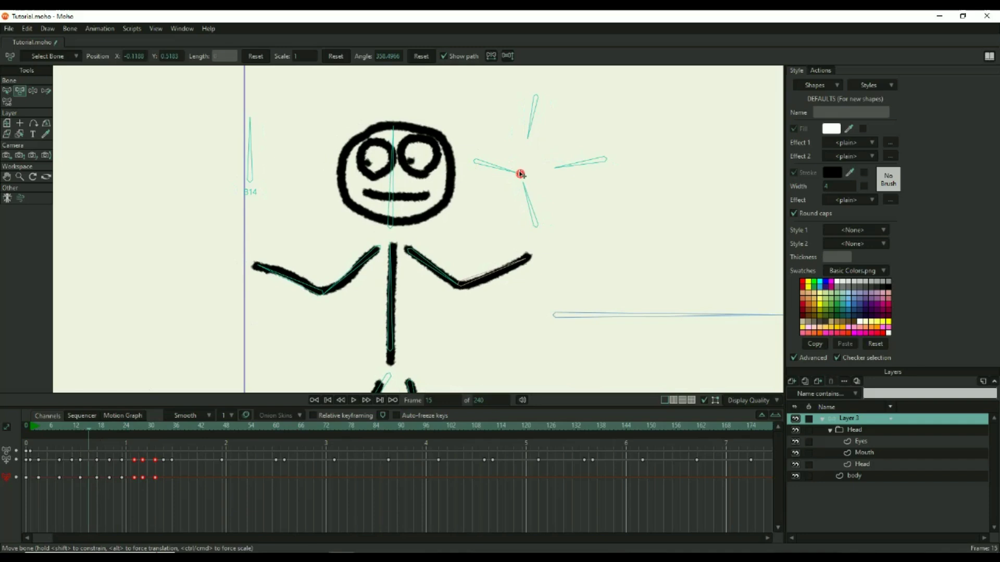
pyautogui.moveTo(520, 174); pyautogui.dragTo(518, 162)
pyautogui.moveTo(89, 426); pyautogui.dragTo(98, 426)
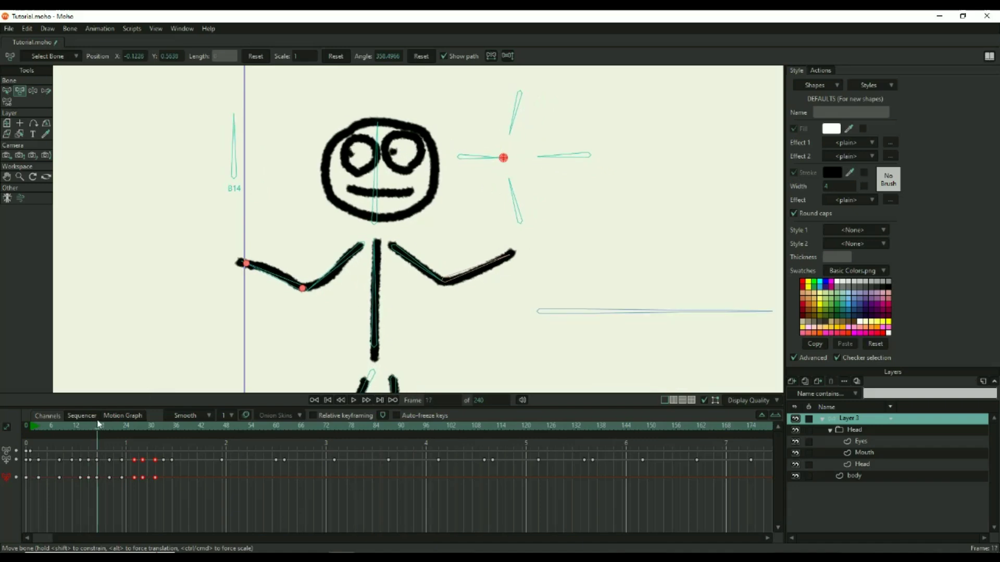
pyautogui.moveTo(503, 158); pyautogui.dragTo(503, 147)
# Step: Key the eye control bone in its existing position at frame 30 and delete its keyframe at frame 31
pyautogui.moveTo(104, 426); pyautogui.dragTo(80, 423)
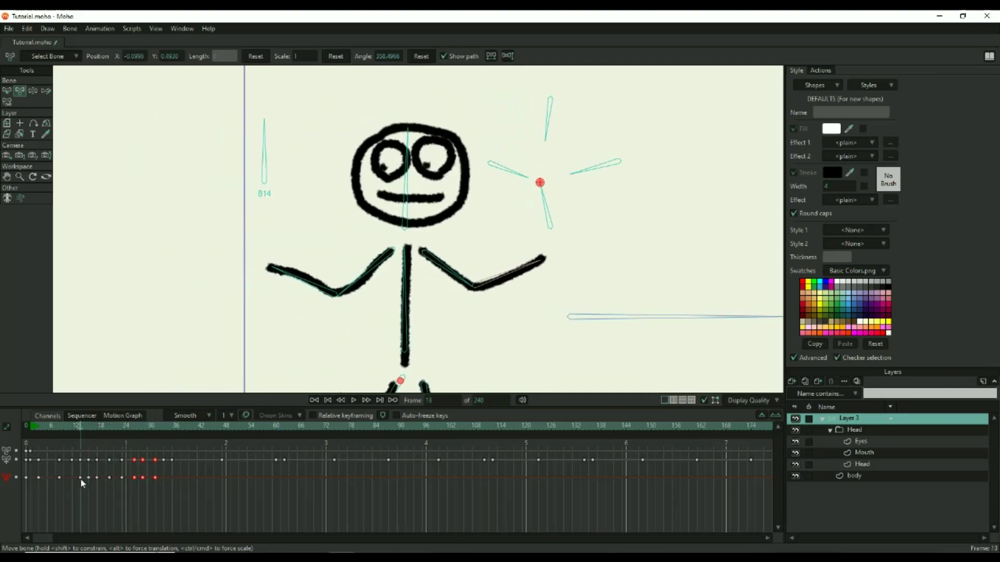
pyautogui.moveTo(136, 429)
pyautogui.mouseDown()
pyautogui.moveTo(154, 427)
pyautogui.moveTo(79, 440)
pyautogui.moveTo(152, 438)
pyautogui.mouseUp()
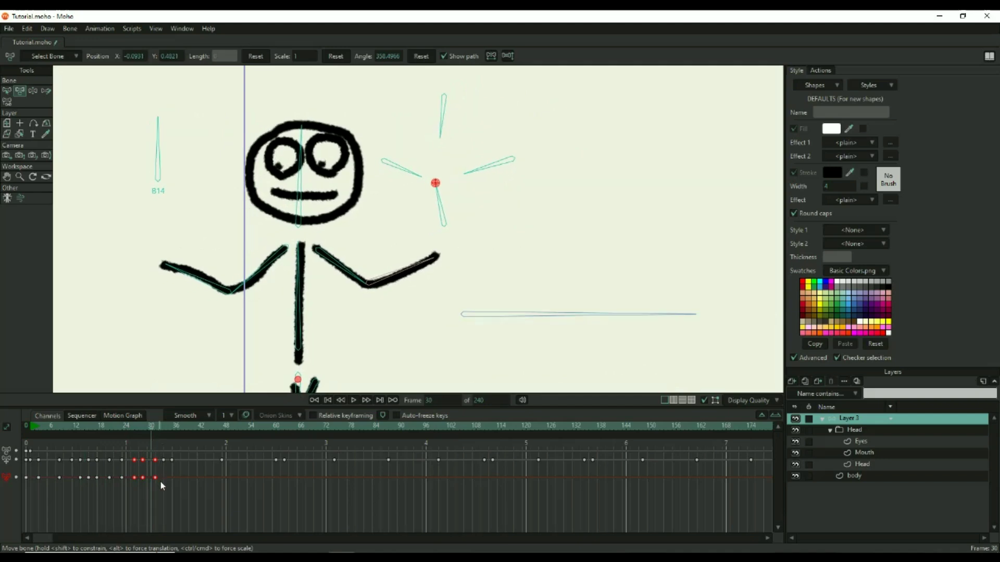
pyautogui.click(442, 184)
pyautogui.click(200, 279)
pyautogui.click(436, 185)
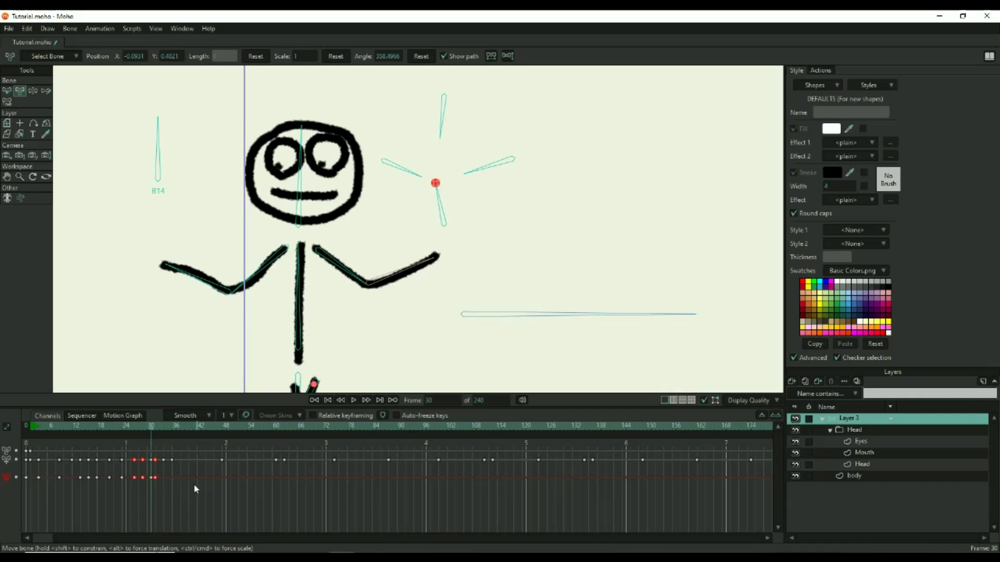
pyautogui.click(156, 478)
# Step: Compare the eye poses at frames 13 and 30, and change the eye control bone's frame 30 keyframe to Cycle interpolation
pyautogui.click(84, 426)
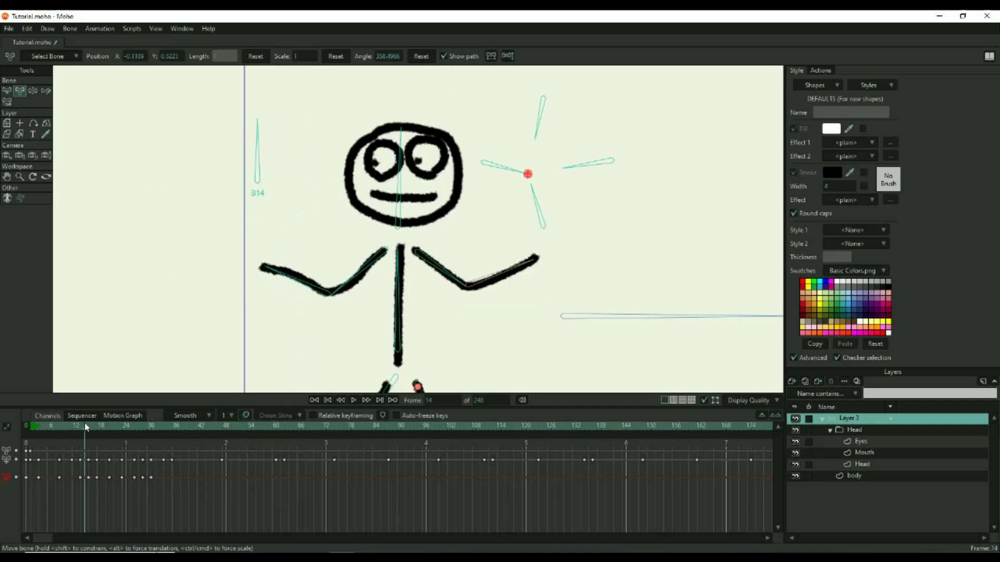
pyautogui.moveTo(81, 427); pyautogui.dragTo(153, 431)
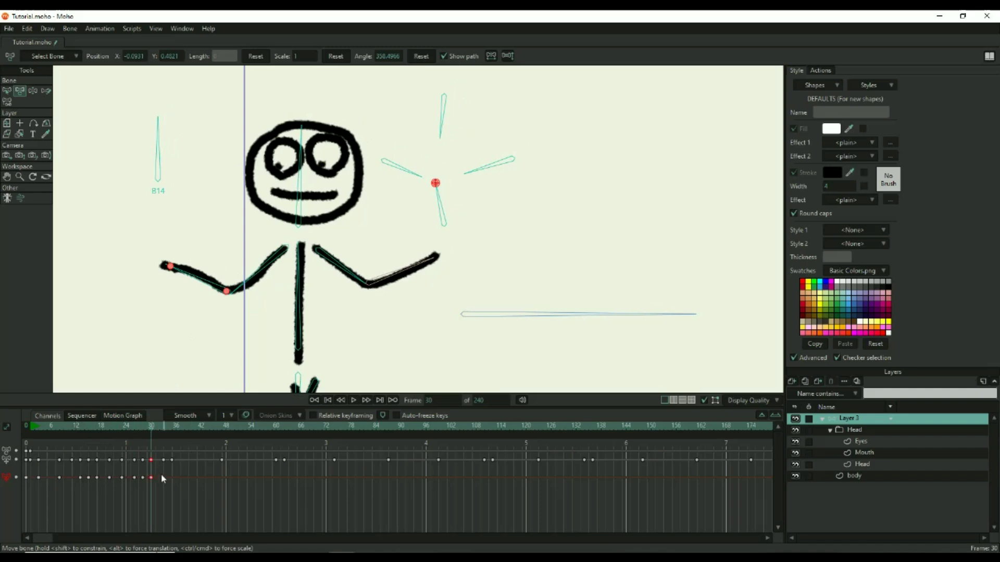
pyautogui.click(81, 429)
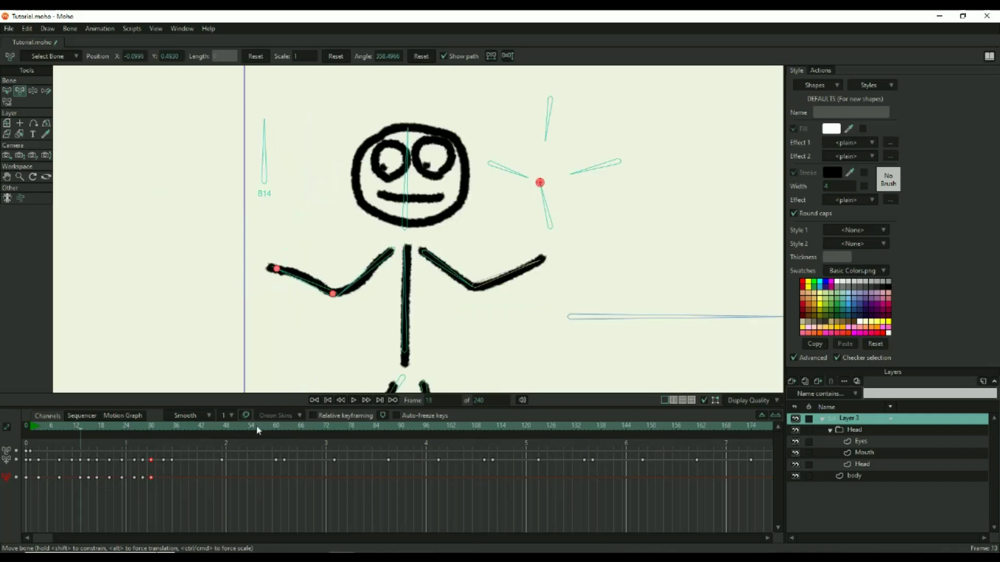
pyautogui.click(148, 427)
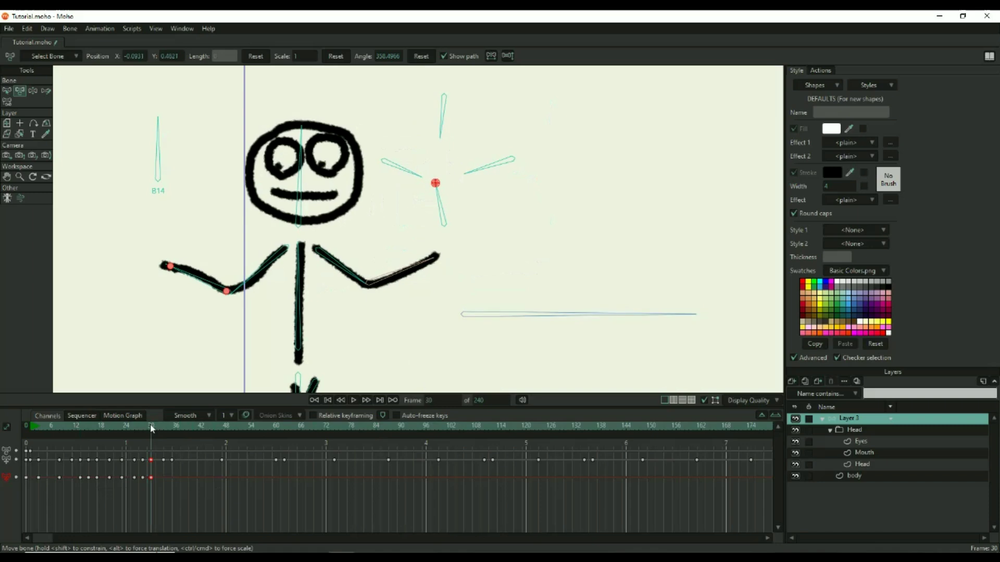
pyautogui.rightClick(152, 477)
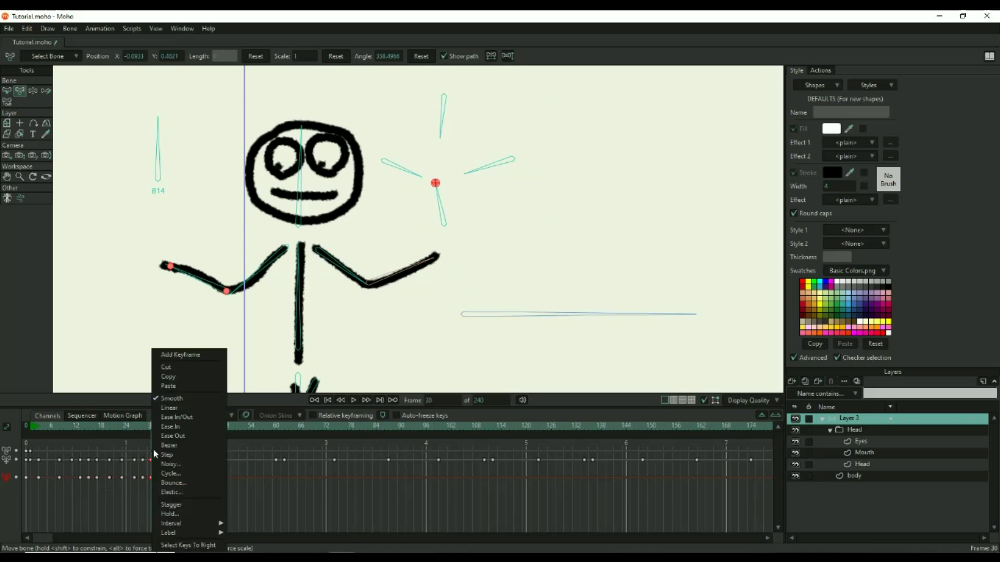
pyautogui.click(173, 472)
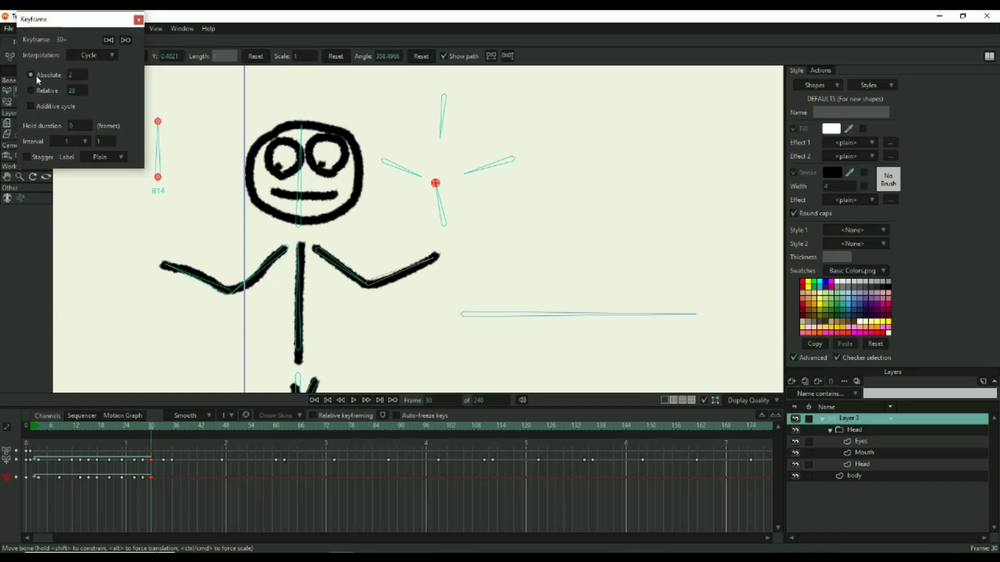
# Step: Set the cycle's absolute frame to 33 and go to frame 13
pyautogui.doubleClick(77, 74)
pyautogui.write('33')
pyautogui.press('Return')
pyautogui.click(314, 384)
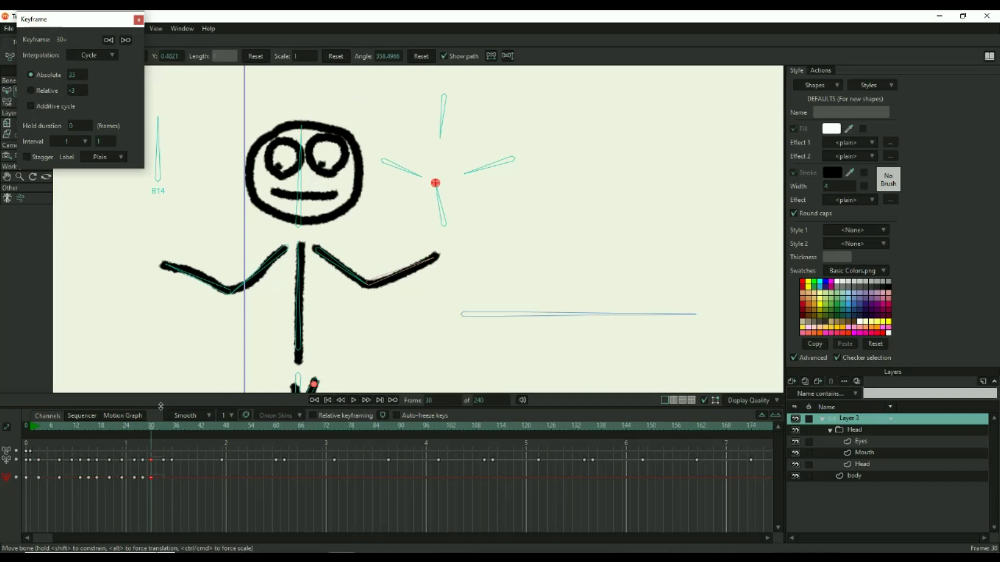
pyautogui.click(80, 426)
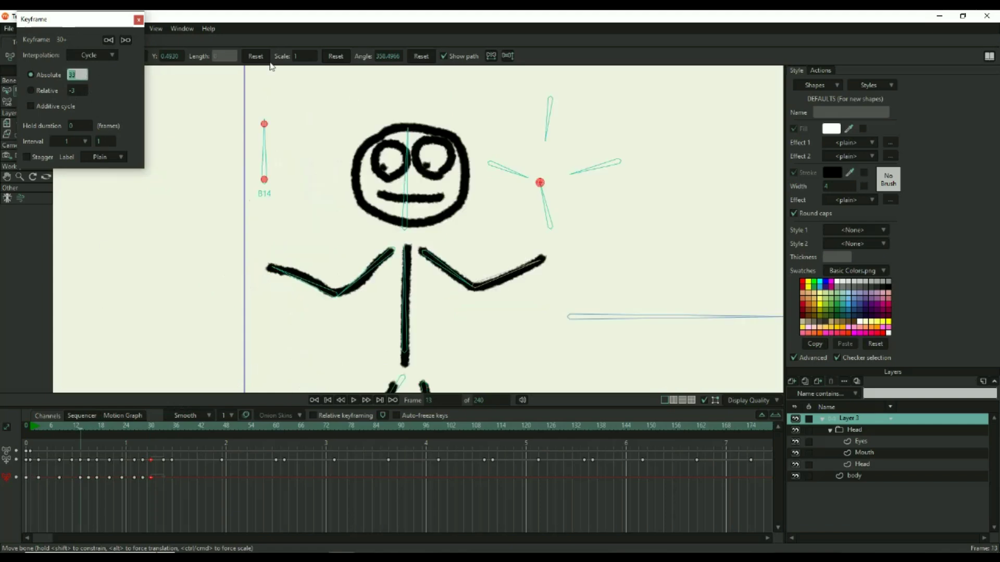
# Step: Loop the eye control bone's frame 30 cycle back to absolute frame 13 and play the animation from frame 11
pyautogui.press('Return')
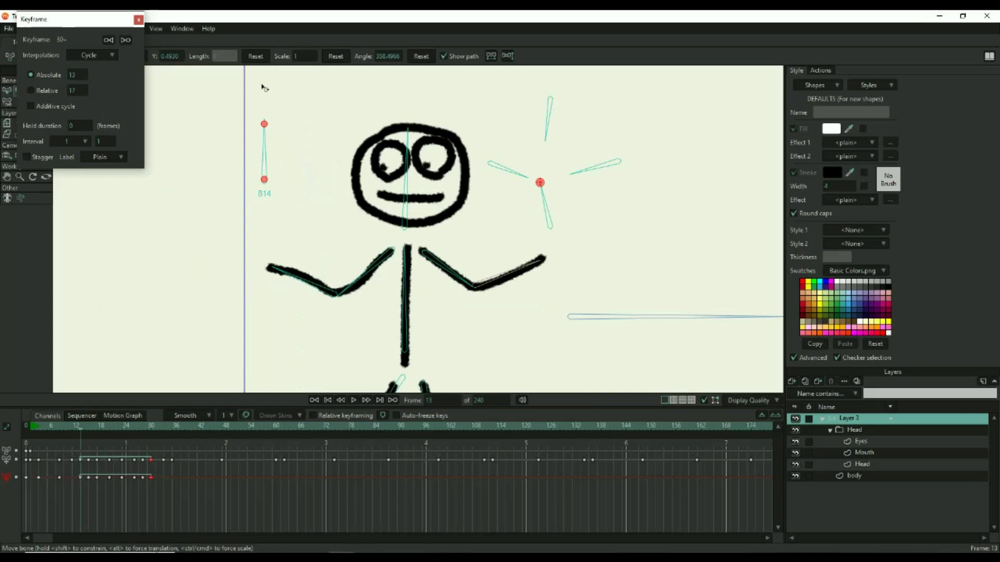
pyautogui.click(137, 19)
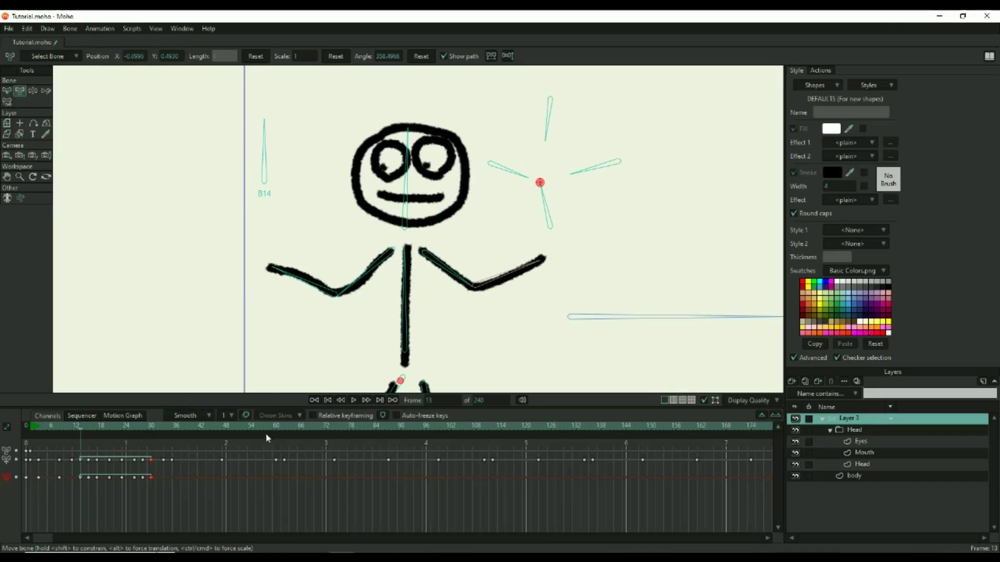
pyautogui.click(73, 426)
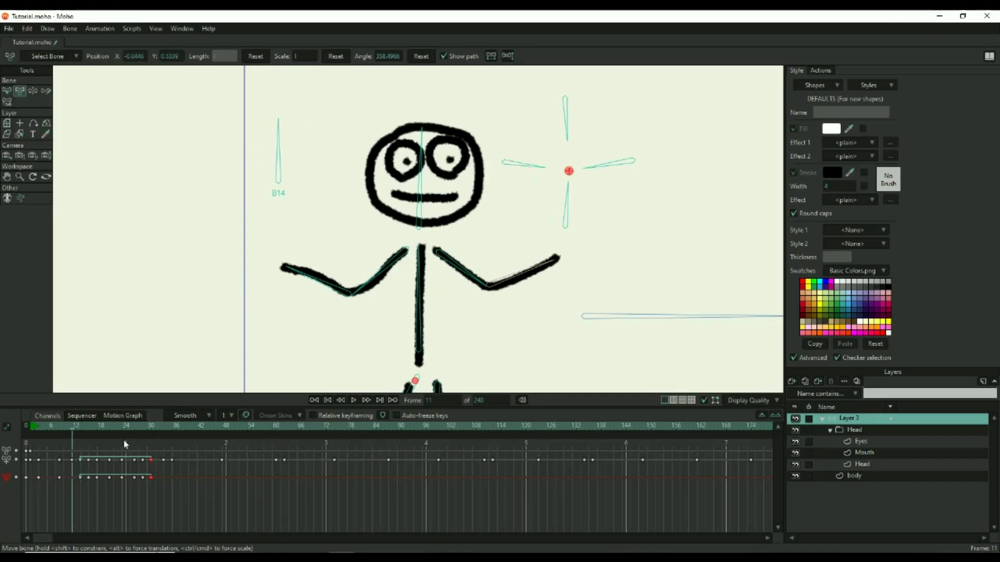
pyautogui.click(354, 400)
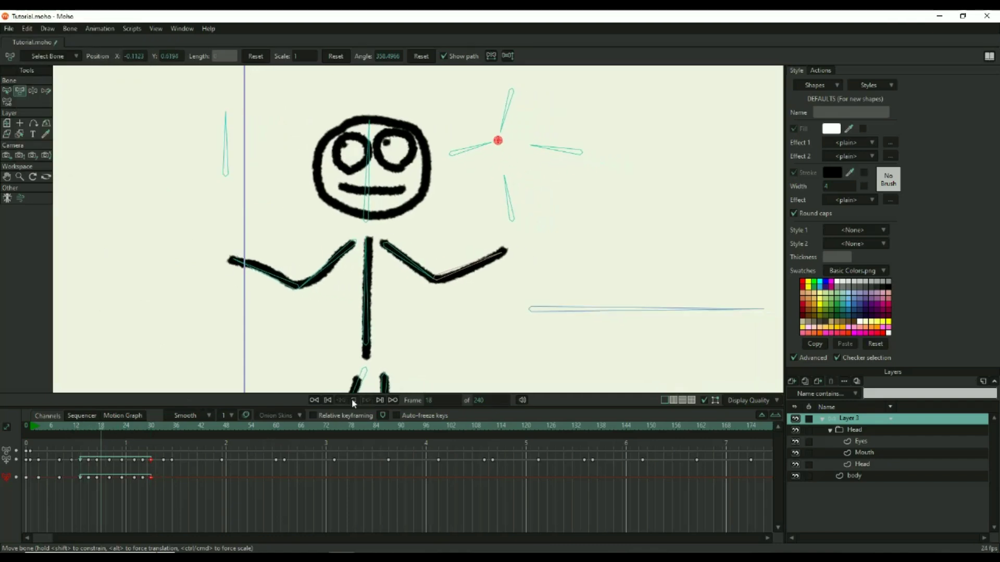
pyautogui.moveTo(167, 289); pyautogui.dragTo(305, 287)
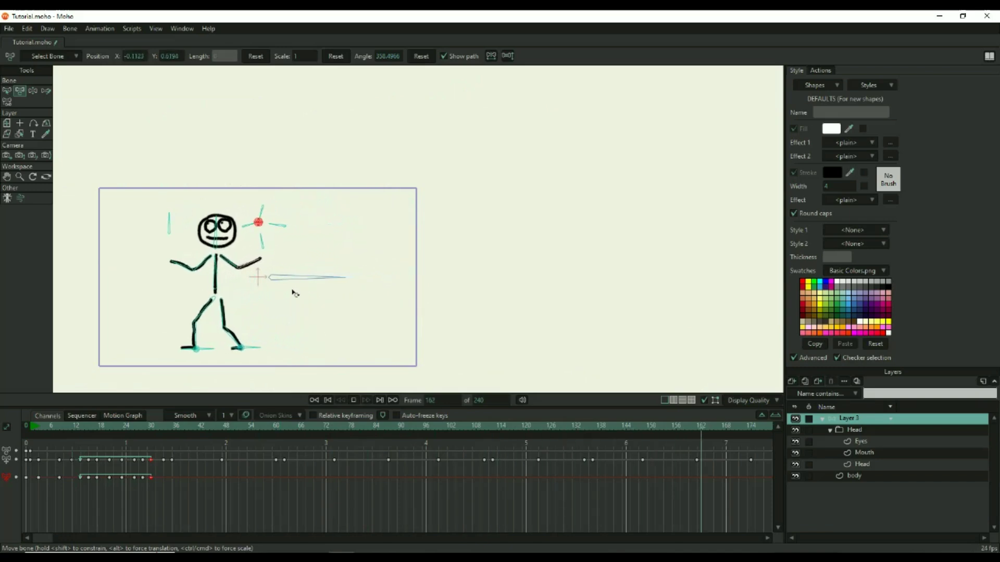
pyautogui.click(354, 400)
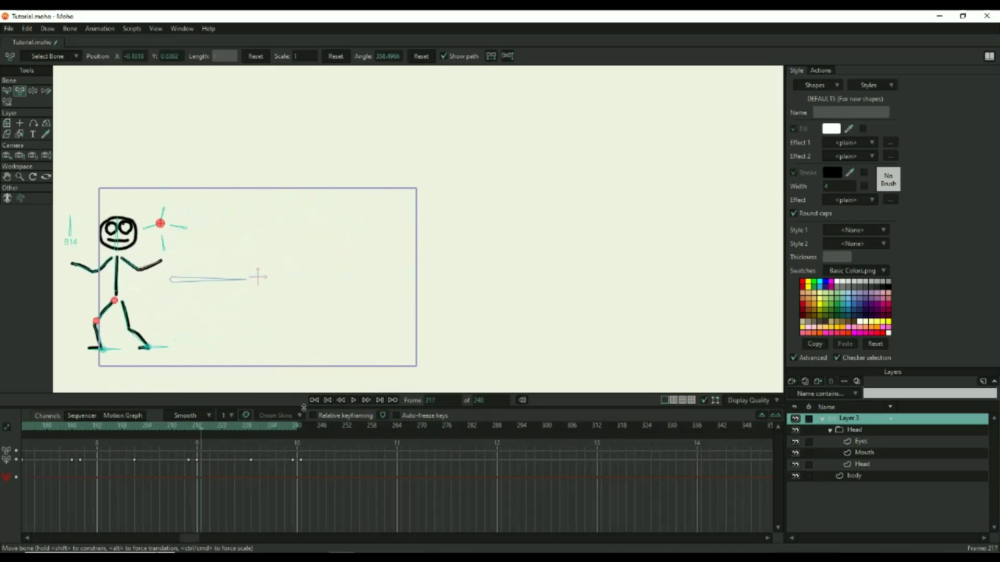
# Step: At frame 0, select the head bone and enable bone dynamics in its constraints
pyautogui.click(332, 400)
pyautogui.scroll(2, 263, 248)
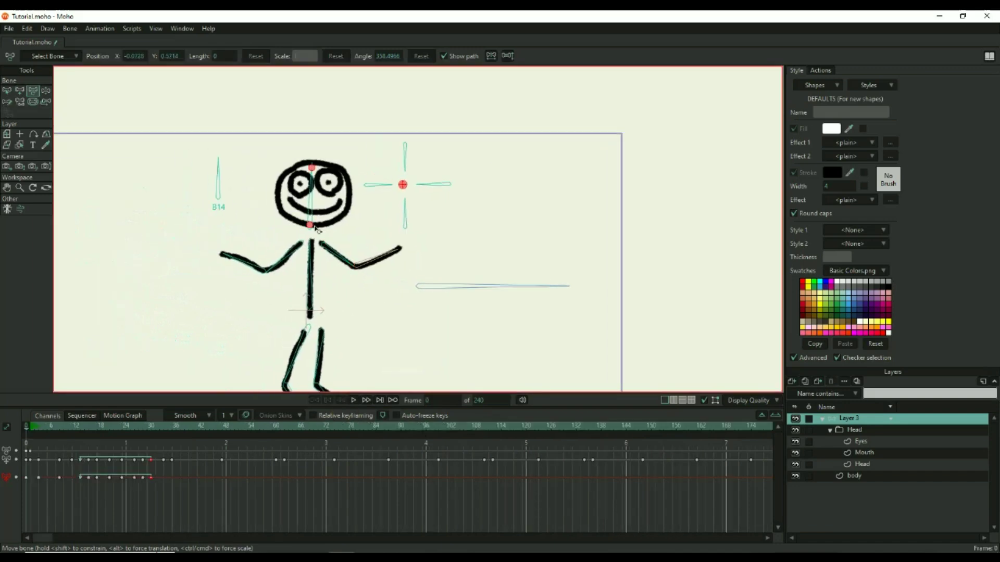
pyautogui.press('z')
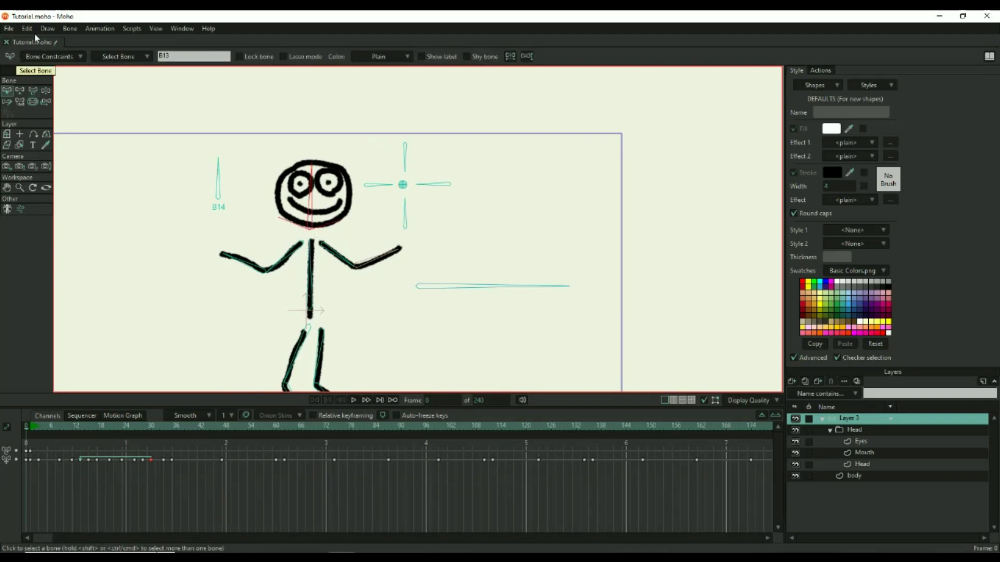
pyautogui.click(76, 58)
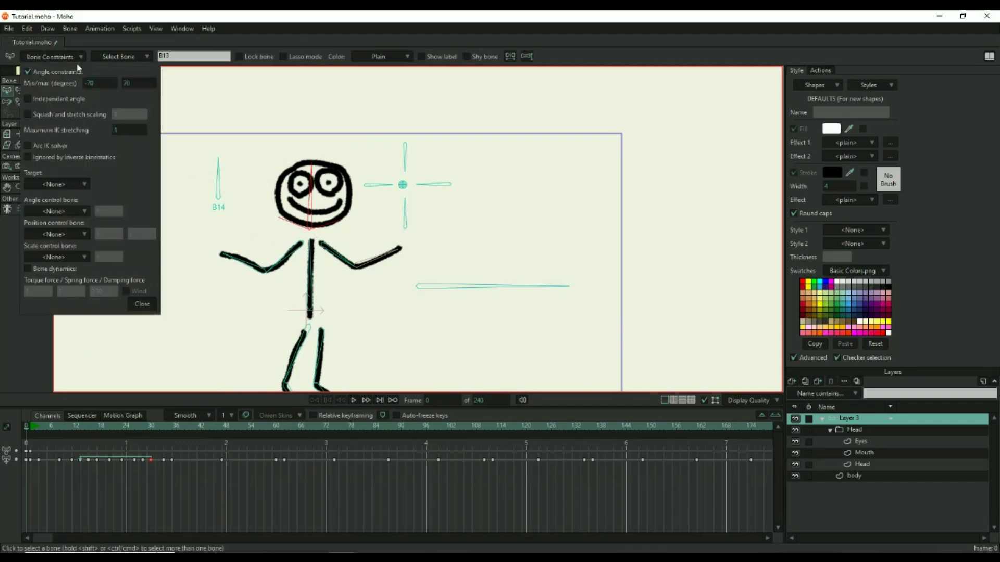
pyautogui.click(27, 268)
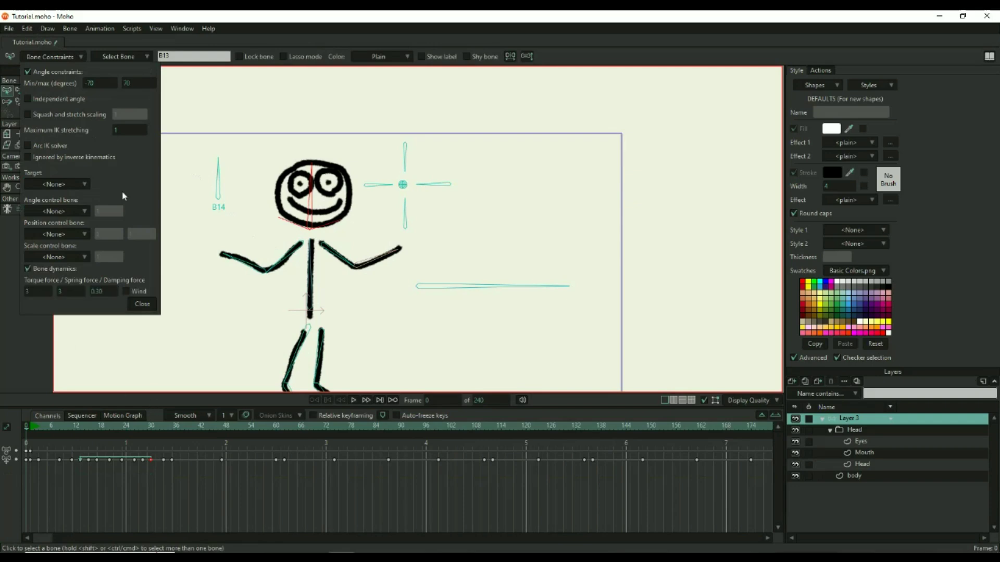
# Step: Play the walk animation twice to check how the head bone moves with bone dynamics
pyautogui.click(42, 425)
pyautogui.click(352, 400)
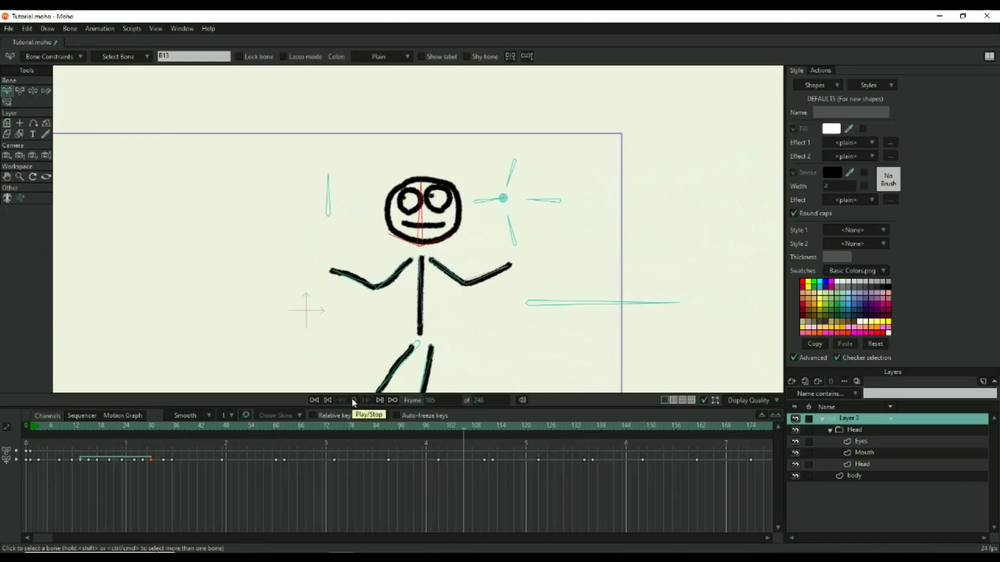
pyautogui.click(352, 400)
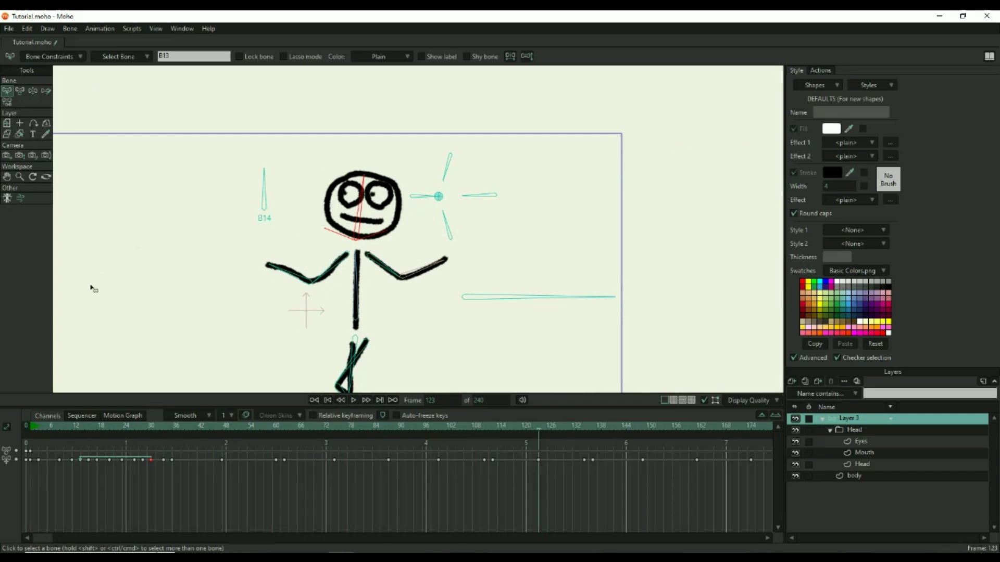
pyautogui.click(40, 427)
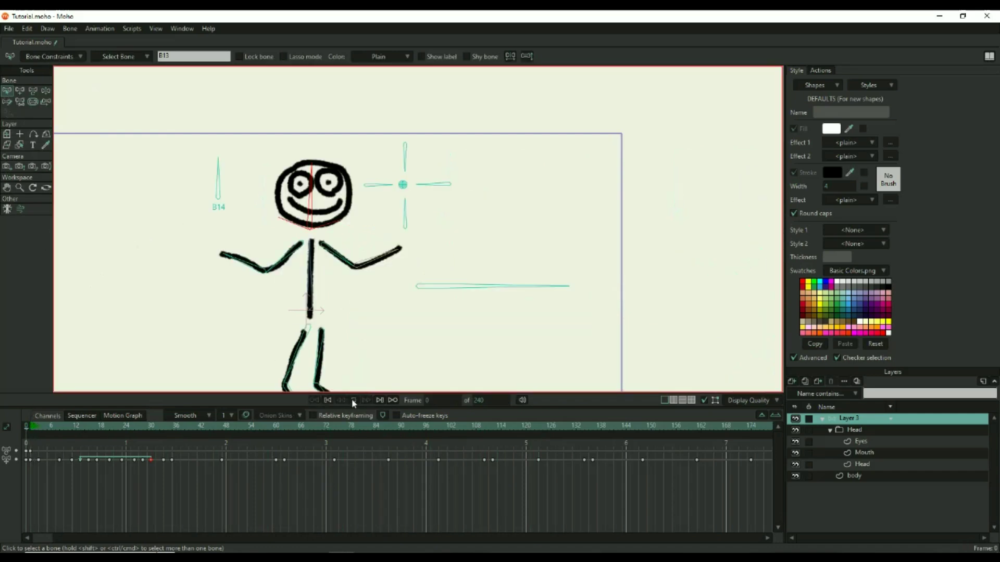
pyautogui.click(352, 400)
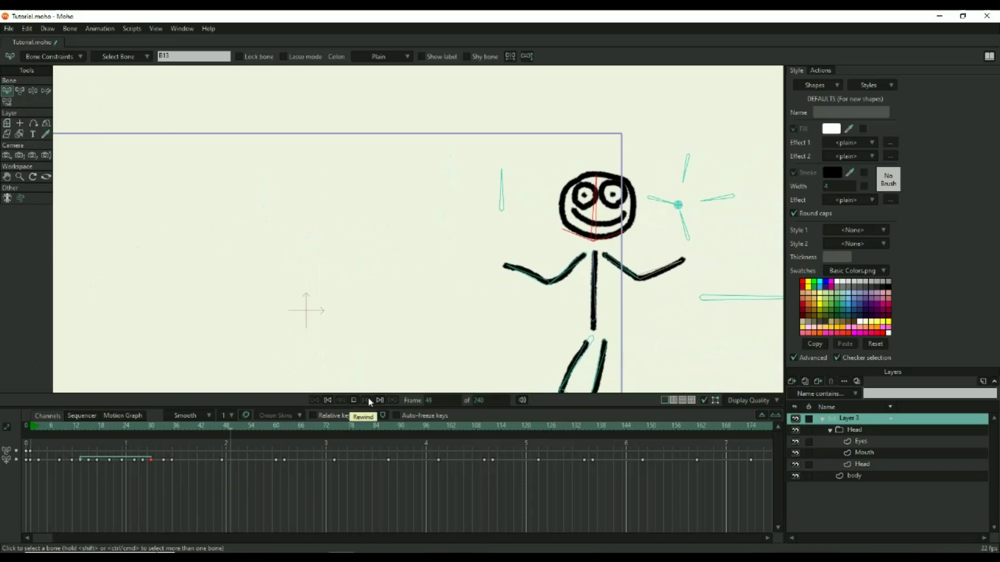
pyautogui.click(353, 400)
# Step: At frame 1, rotate the head bone so the head tilts strongly to the left
pyautogui.click(33, 427)
pyautogui.click(28, 426)
pyautogui.click(32, 428)
pyautogui.moveTo(425, 271); pyautogui.dragTo(182, 271)
pyautogui.press('z')
pyautogui.moveTo(534, 204); pyautogui.dragTo(500, 215)
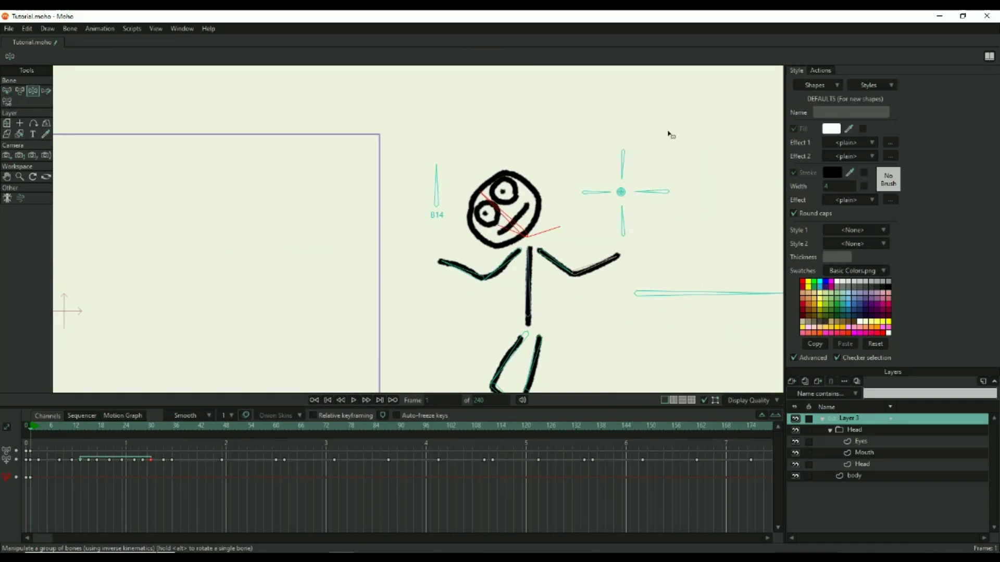
# Step: Rotate the head bone back upright at frame 4 to key the end of the tilt
pyautogui.press('Right')
pyautogui.press('Right')
pyautogui.press('Right')
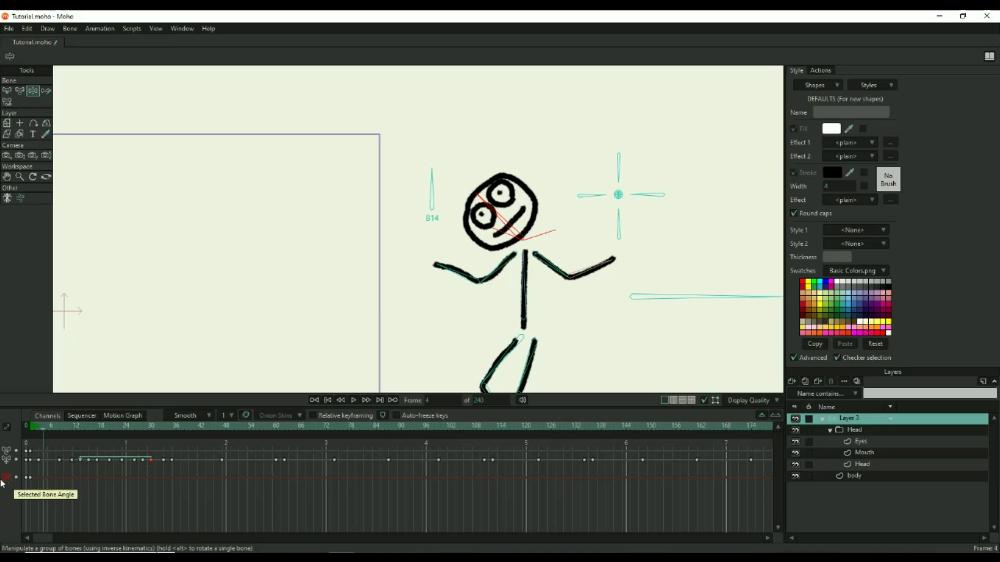
pyautogui.moveTo(395, 312); pyautogui.dragTo(379, 268)
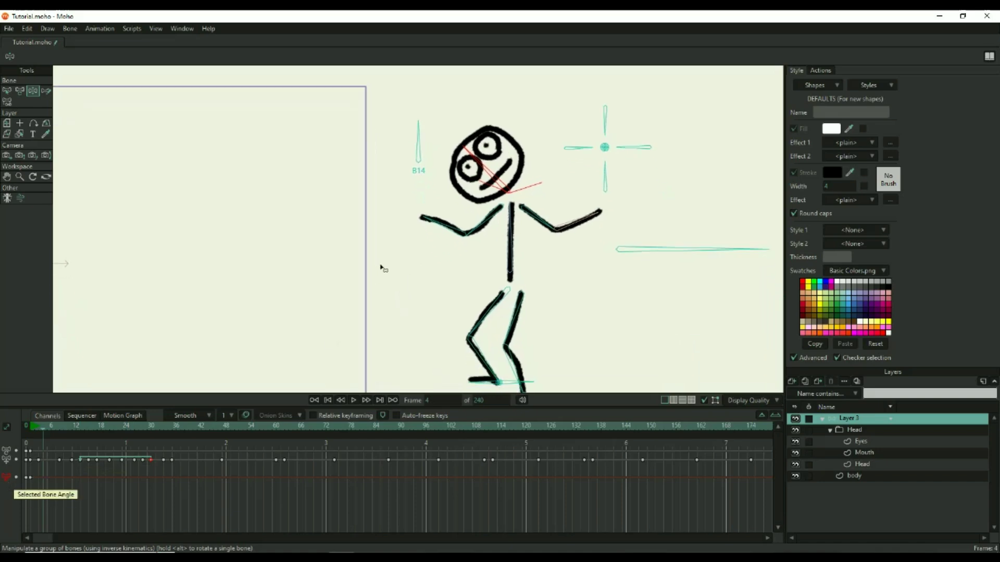
pyautogui.scroll(3, 454, 221)
pyautogui.moveTo(448, 216); pyautogui.dragTo(417, 253)
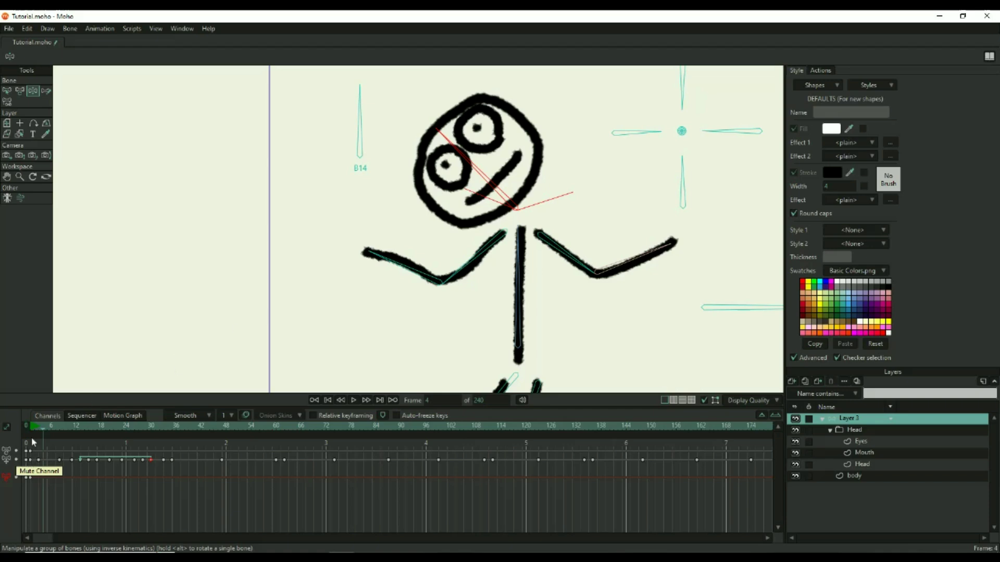
pyautogui.moveTo(514, 229); pyautogui.dragTo(448, 273)
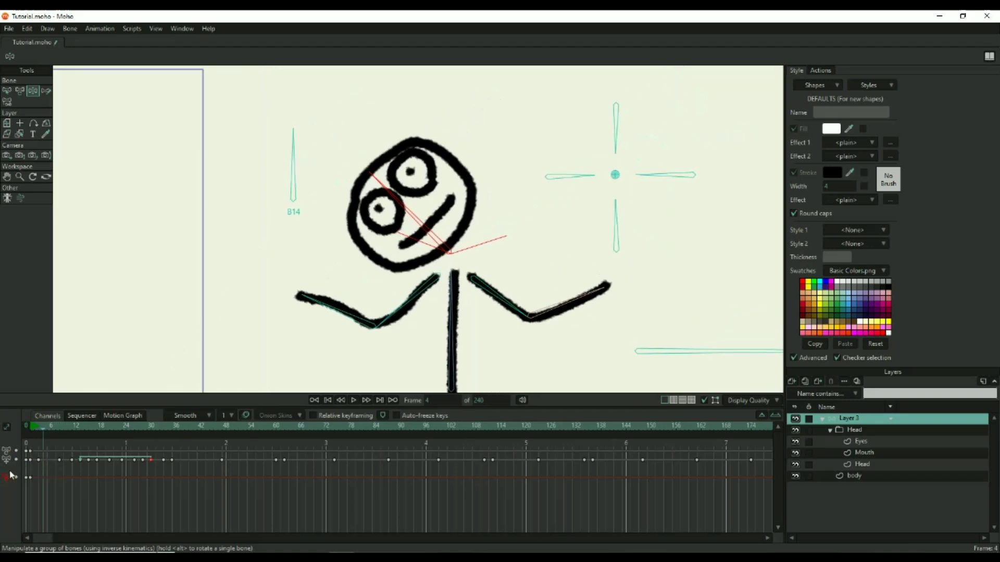
pyautogui.click(31, 479)
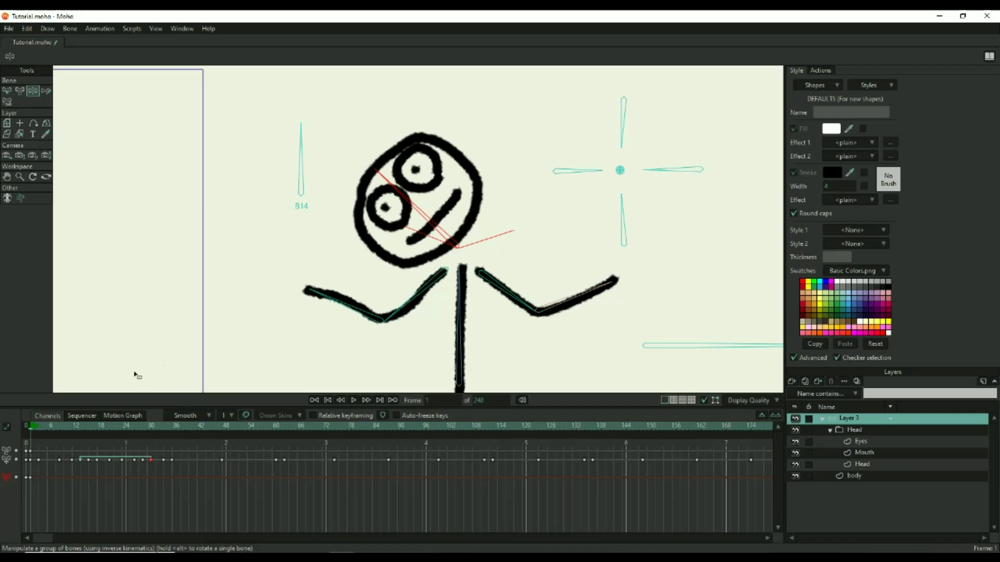
pyautogui.press('Right')
pyautogui.press('Right')
pyautogui.press('Right')
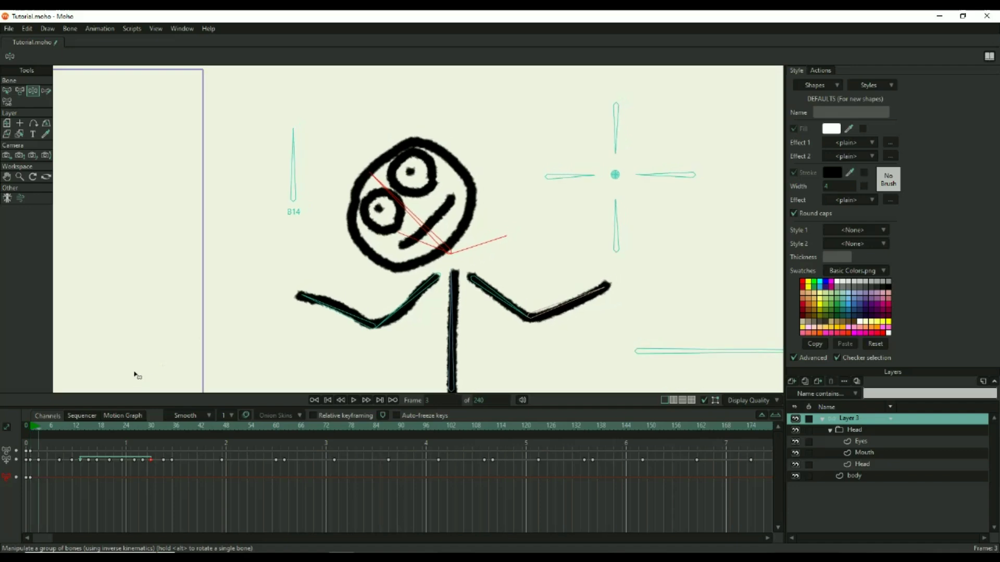
pyautogui.moveTo(411, 215); pyautogui.dragTo(455, 200)
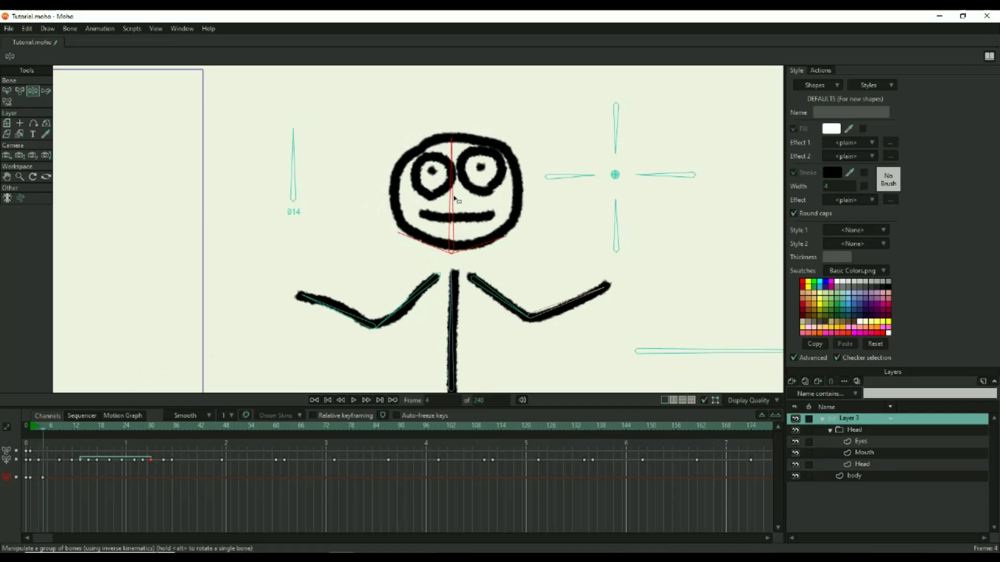
# Step: Play the animation from the start to check the head's bounce after the tilt
pyautogui.click(328, 399)
pyautogui.click(353, 400)
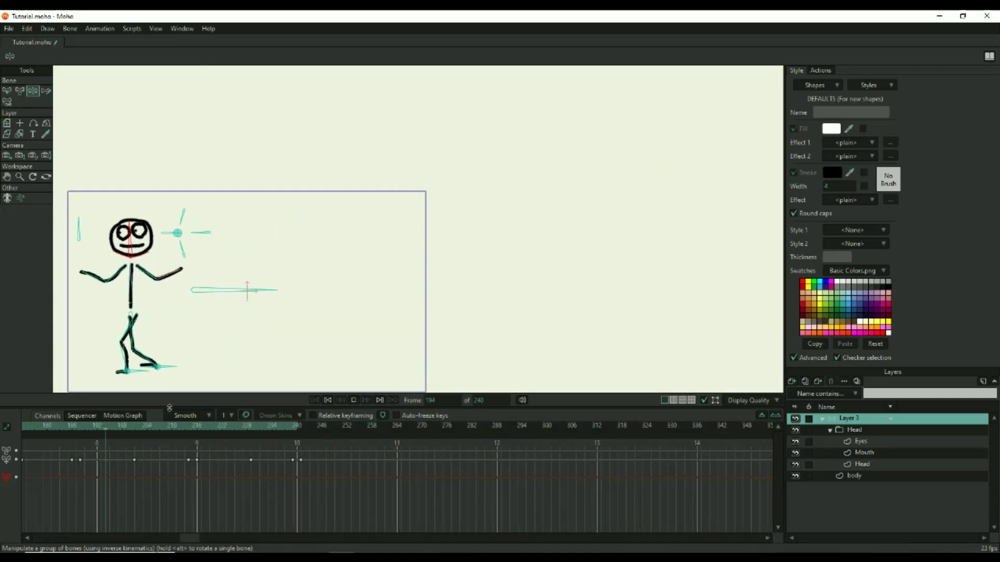
pyautogui.click(353, 401)
pyautogui.moveTo(300, 284); pyautogui.dragTo(370, 279)
# Step: Raise the head bone's spring force to 3.60 in its bone dynamics
pyautogui.press('b')
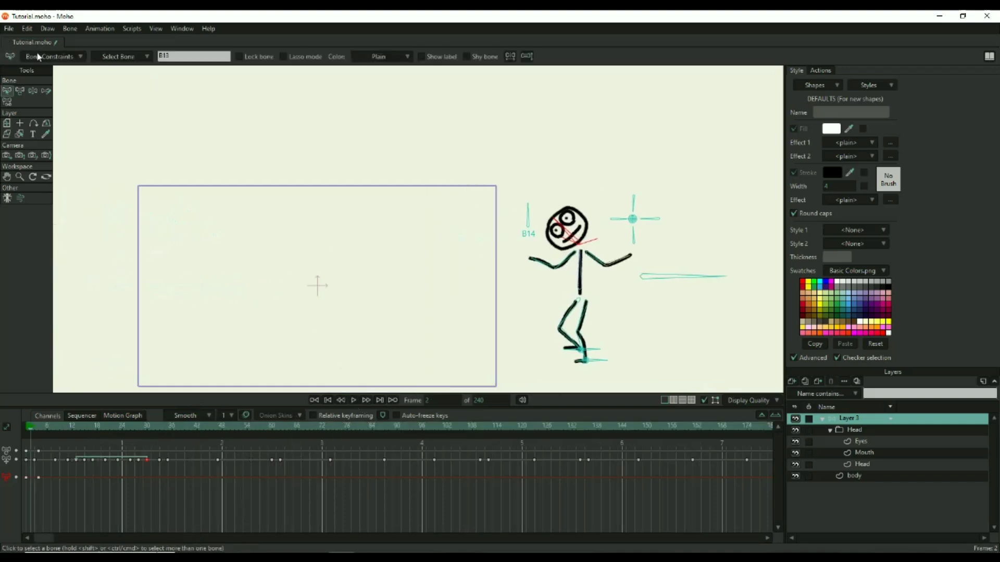
pyautogui.click(72, 57)
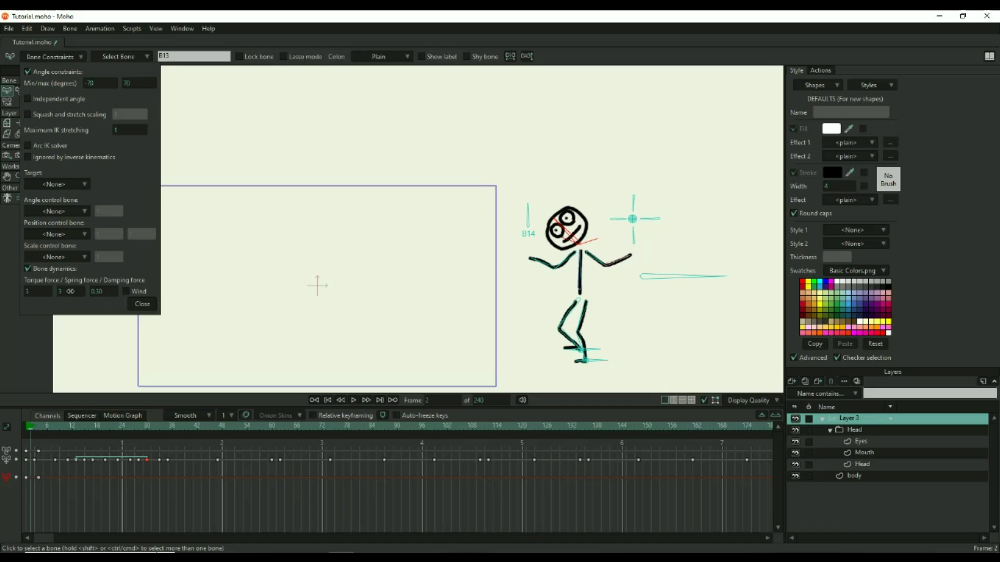
pyautogui.moveTo(68, 293); pyautogui.dragTo(77, 292)
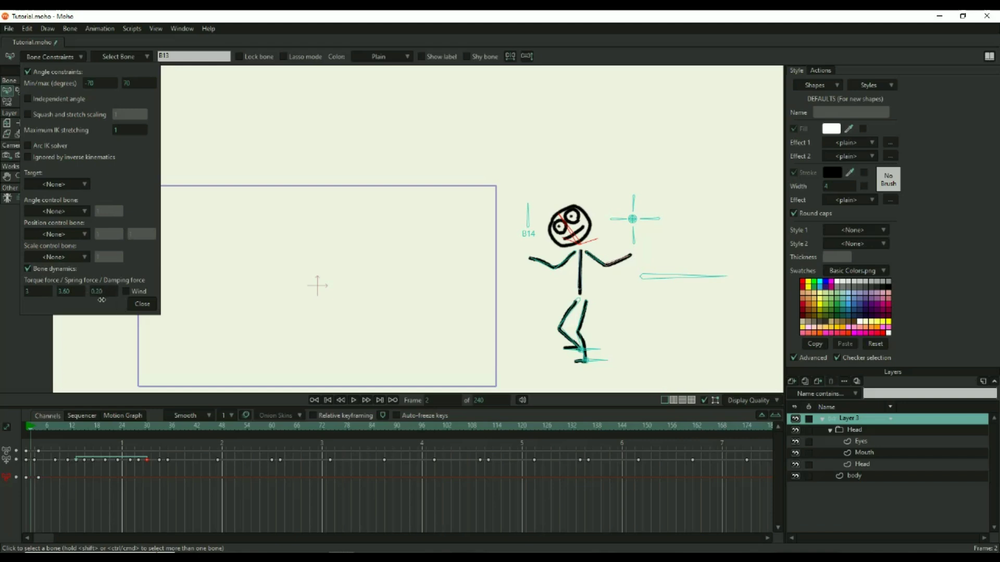
# Step: Play the animation from the start to check the head's motion with the new spring force
pyautogui.click(328, 399)
pyautogui.click(353, 399)
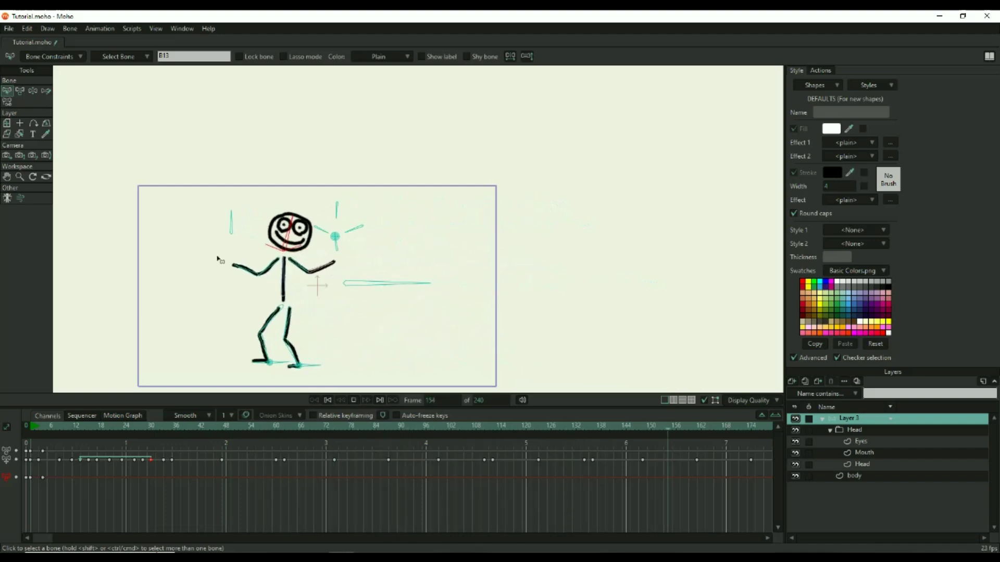
pyautogui.moveTo(353, 315); pyautogui.dragTo(385, 280)
pyautogui.scroll(2, 264, 230)
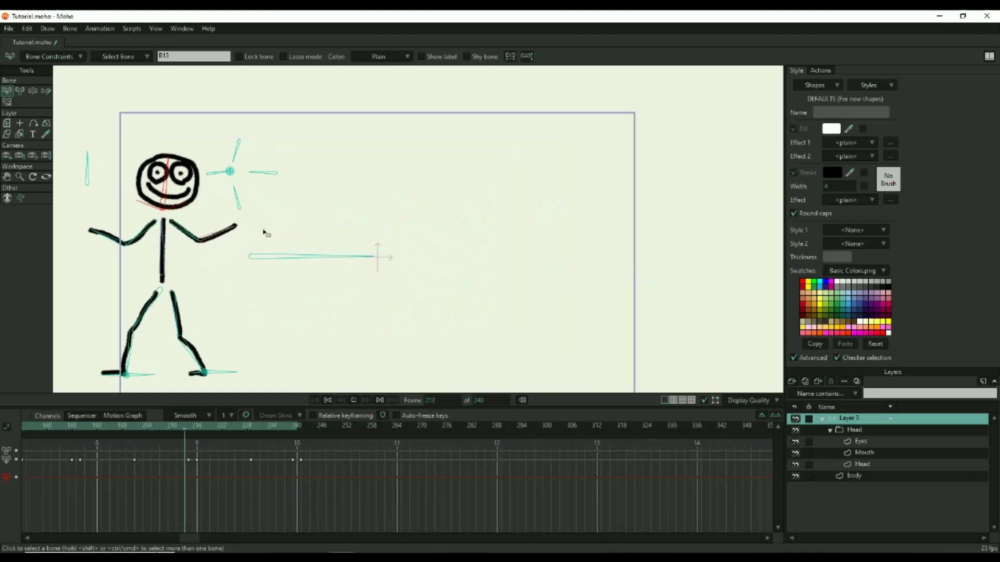
pyautogui.click(354, 400)
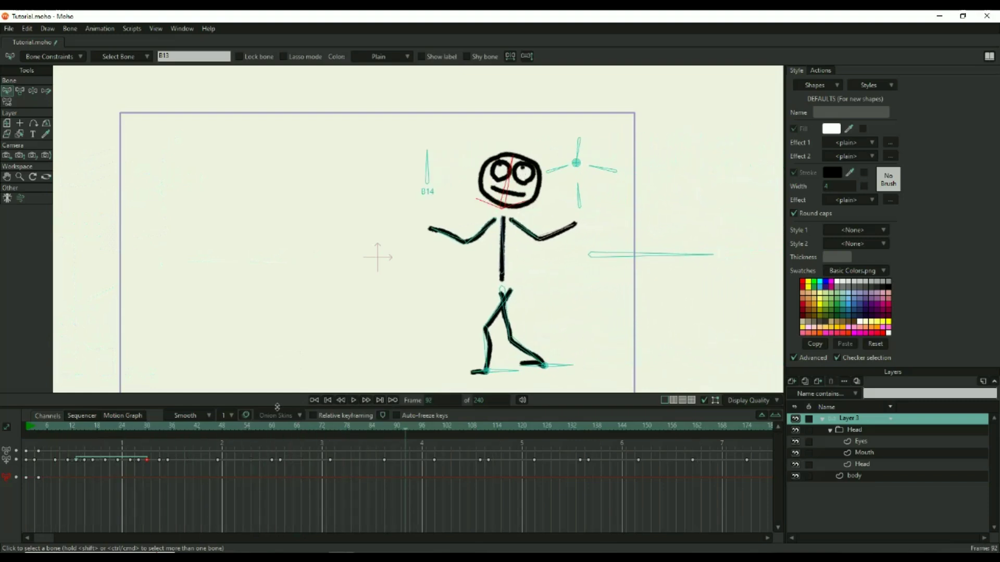
# Step: Scrub through the early frames and replay the walk to examine the head and eye movement together
pyautogui.moveTo(134, 429); pyautogui.dragTo(301, 421)
pyautogui.moveTo(193, 432); pyautogui.dragTo(184, 429)
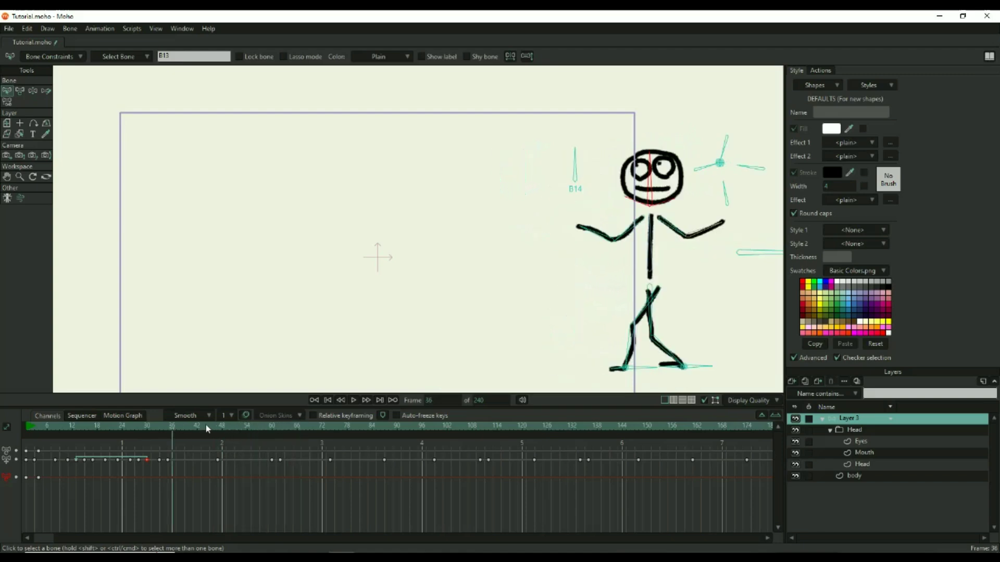
pyautogui.click(354, 399)
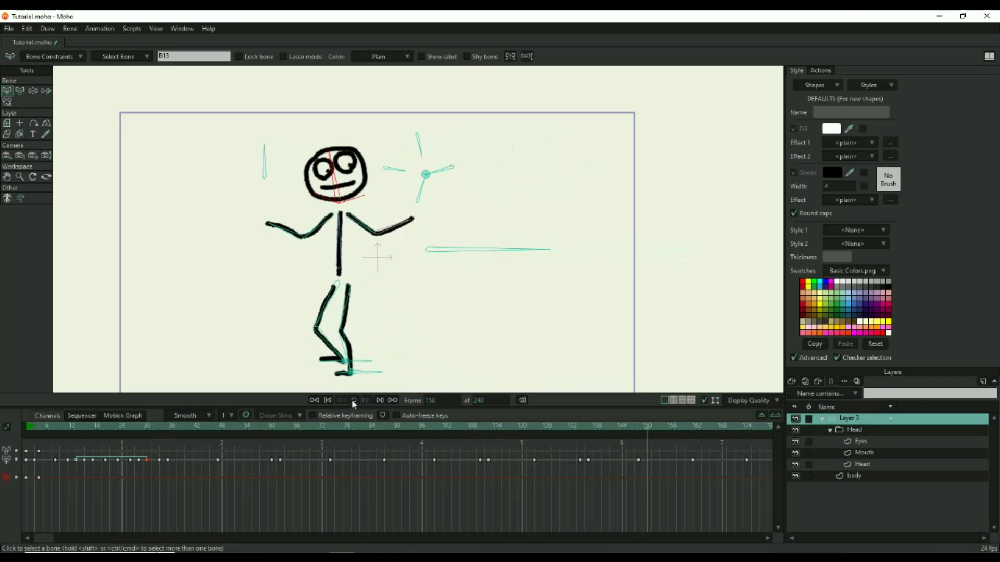
pyautogui.click(354, 400)
pyautogui.scroll(-1, 290, 254)
pyautogui.scroll(-1, 343, 234)
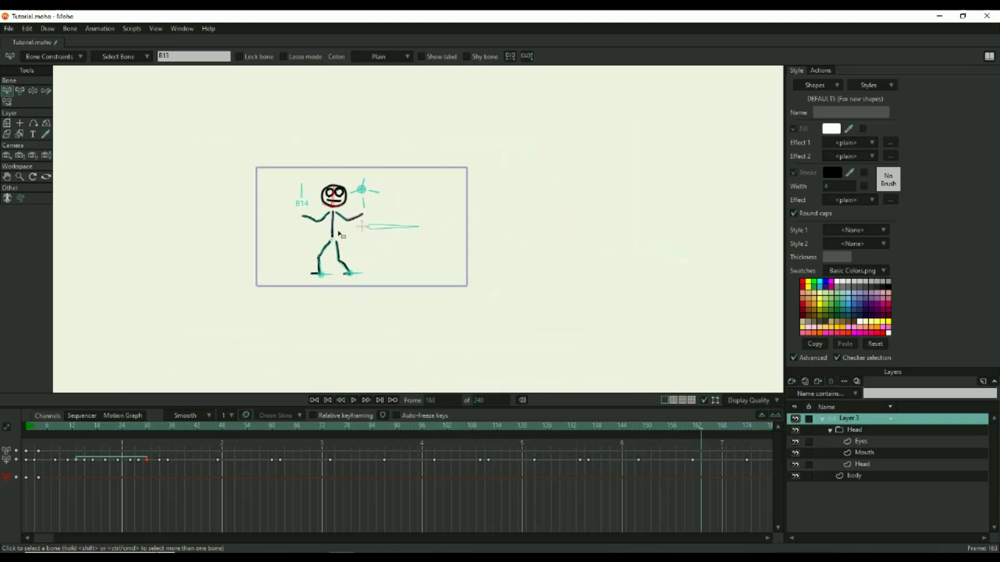
pyautogui.scroll(1, 341, 234)
pyautogui.moveTo(349, 282); pyautogui.dragTo(321, 285)
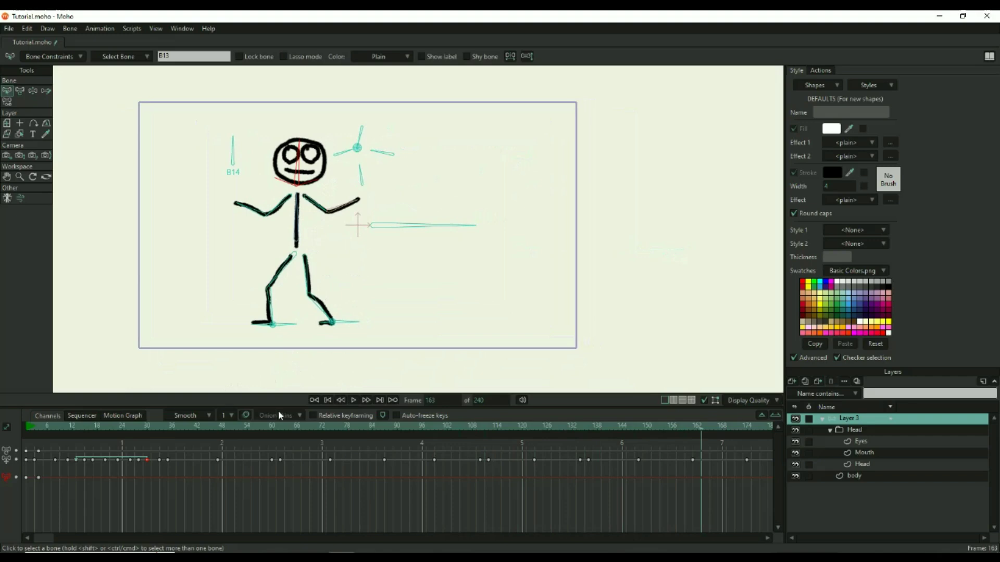
# Step: Return to frame 1 and view the tilted head up close
pyautogui.click(314, 400)
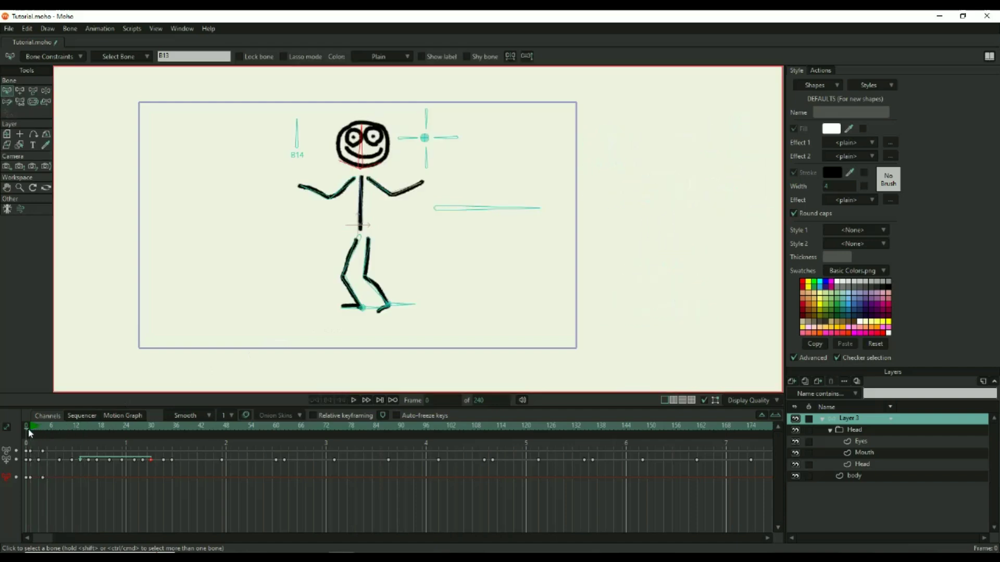
pyautogui.click(33, 434)
pyautogui.scroll(5, 556, 201)
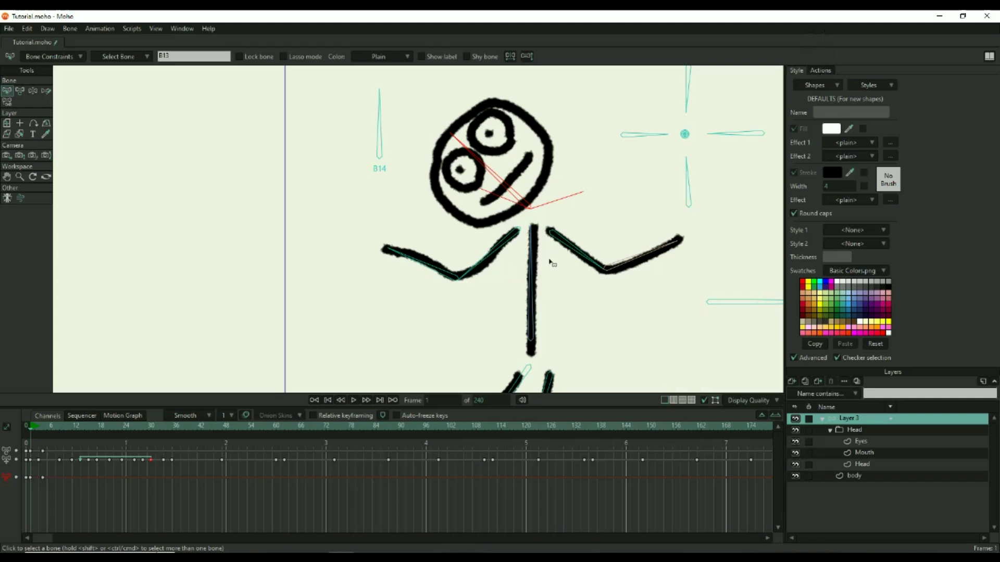
pyautogui.scroll(-5, 553, 259)
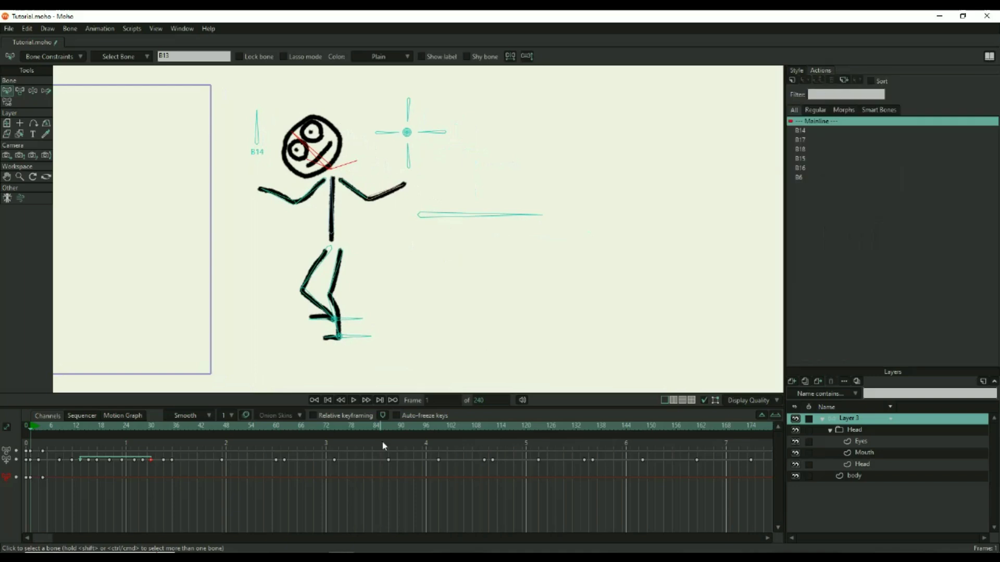
pyautogui.moveTo(214, 286); pyautogui.dragTo(655, 288)
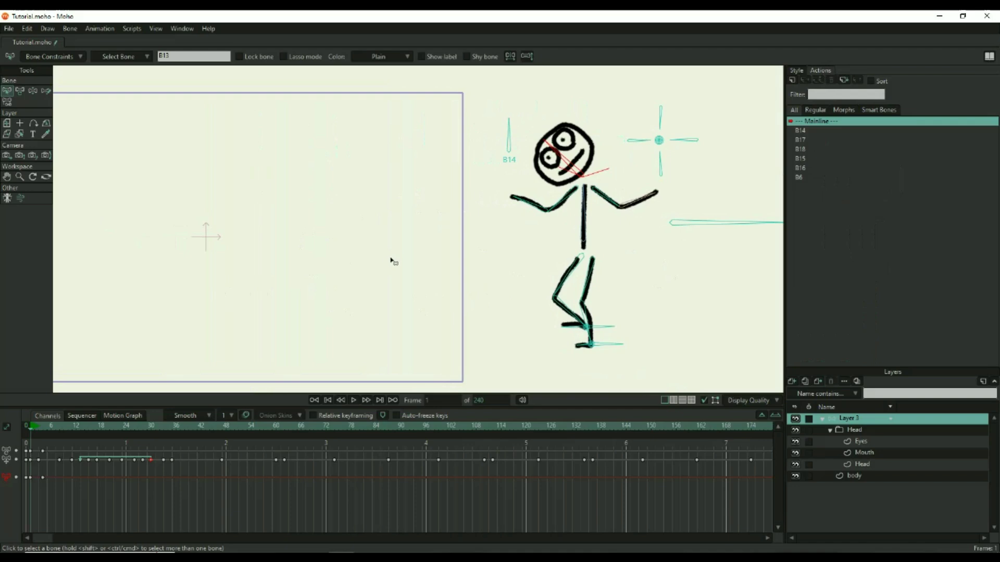
pyautogui.moveTo(330, 286); pyautogui.dragTo(466, 272)
pyautogui.scroll(-1, 500, 297)
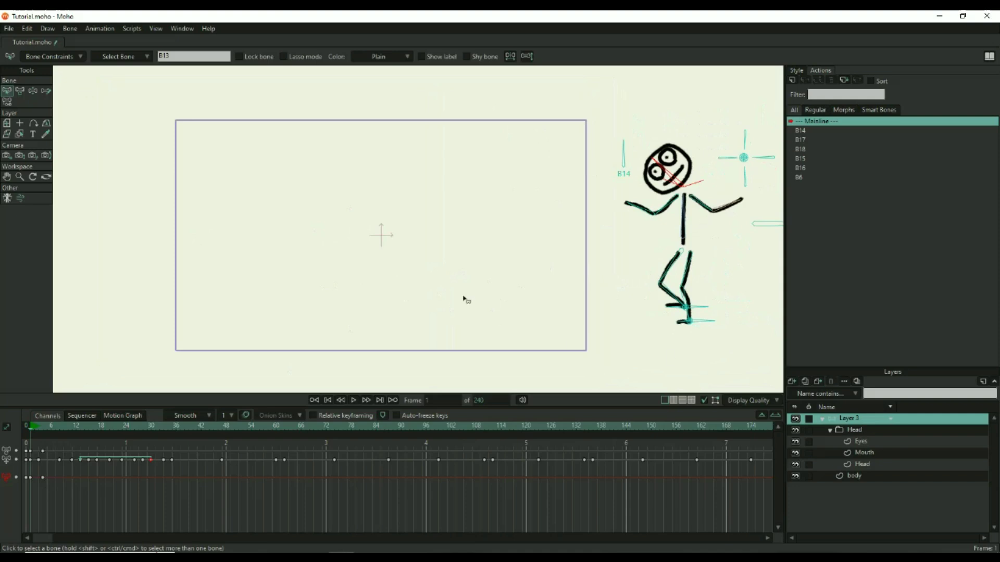
pyautogui.click(701, 197)
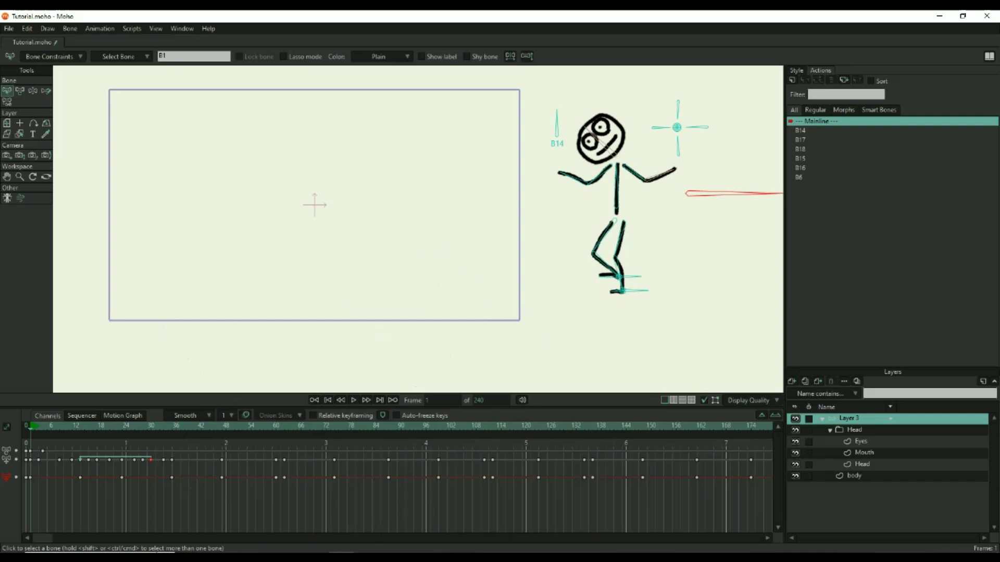
pyautogui.click(369, 558)
pyautogui.click(629, 533)
pyautogui.moveTo(517, 206); pyautogui.dragTo(516, 240)
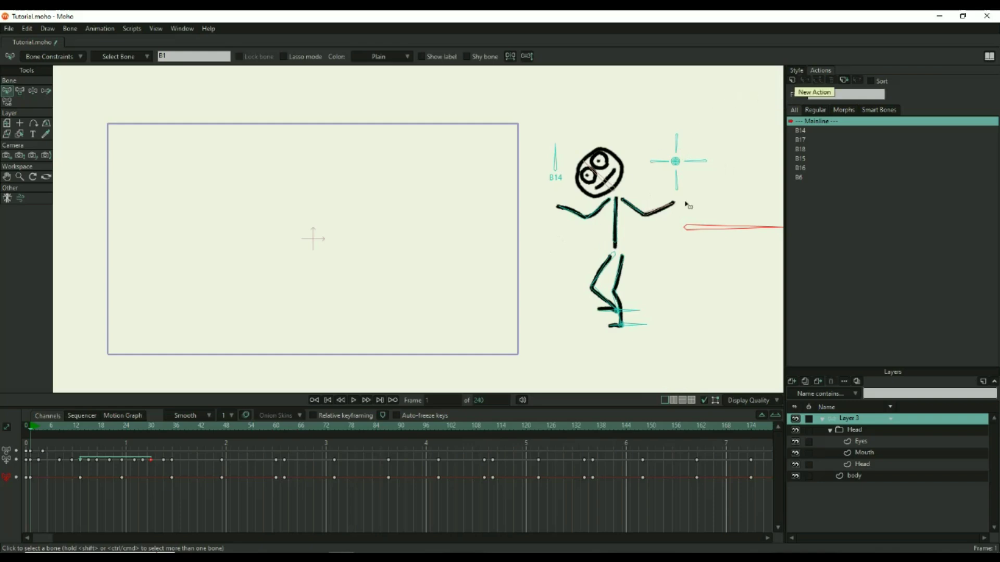
pyautogui.moveTo(548, 198); pyautogui.dragTo(479, 211)
pyautogui.click(487, 173)
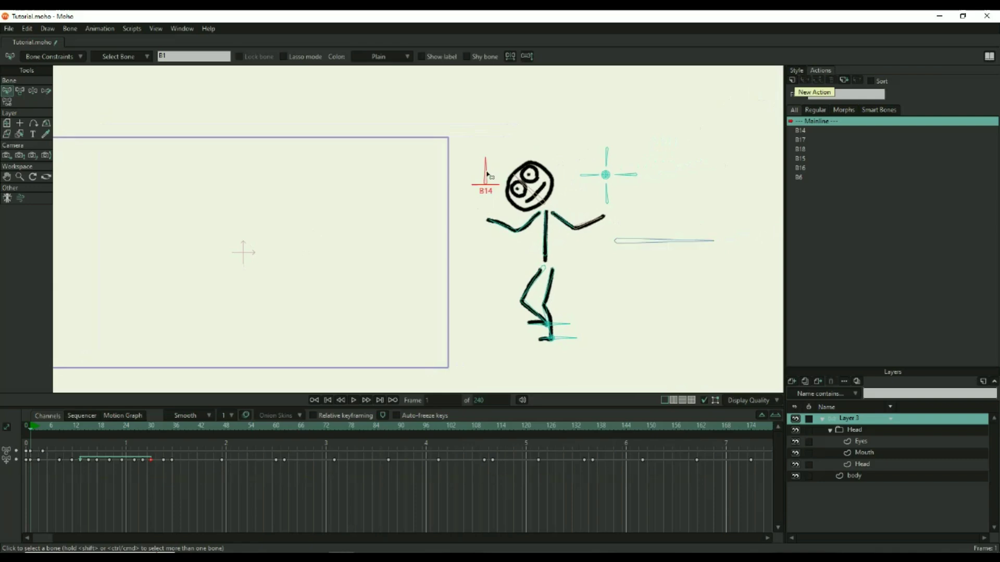
pyautogui.click(328, 401)
pyautogui.scroll(4, 281, 224)
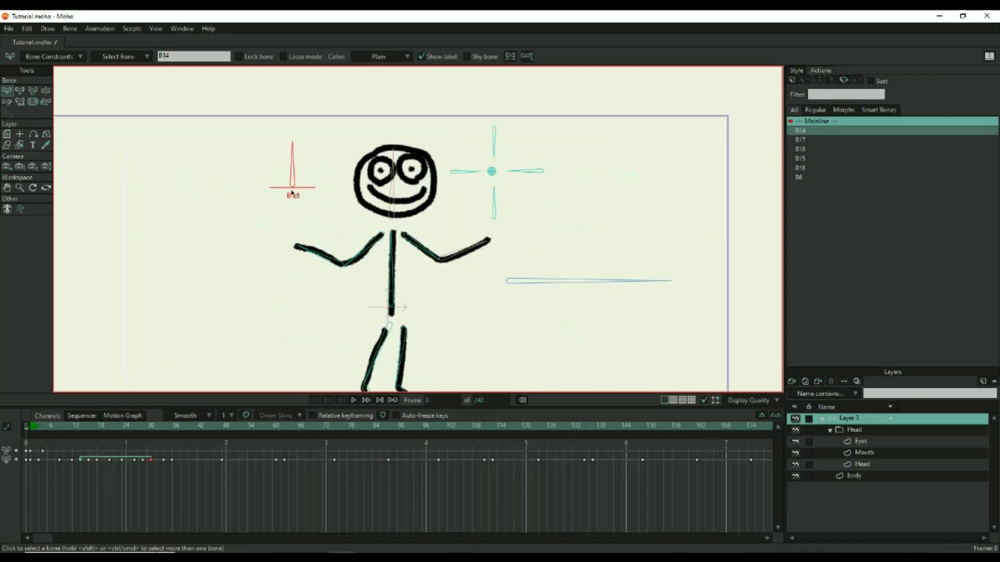
pyautogui.press('z')
pyautogui.moveTo(292, 166); pyautogui.dragTo(292, 145)
pyautogui.press('b')
pyautogui.click(792, 79)
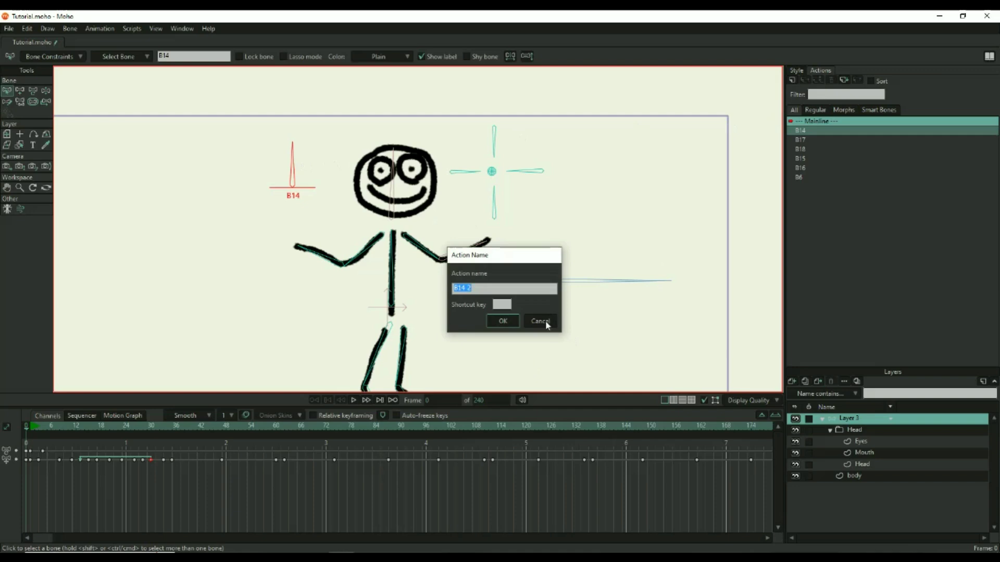
pyautogui.click(541, 321)
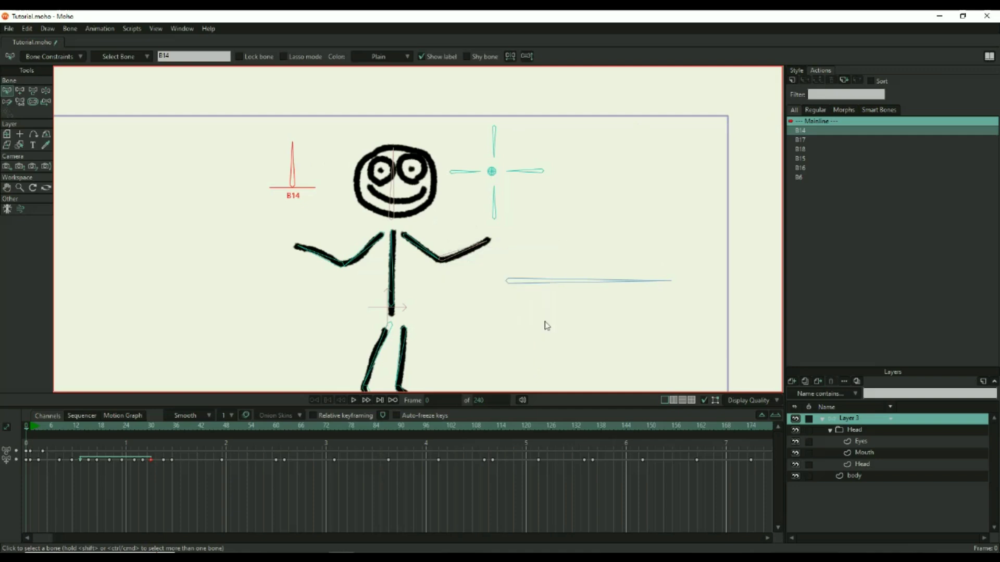
# Step: With no bone selected at frame 0, create a new action for the rig and rename it Mouth movement
pyautogui.click(210, 208)
pyautogui.moveTo(473, 305); pyautogui.dragTo(473, 258)
pyautogui.scroll(-1, 472, 280)
pyautogui.scroll(1, 472, 280)
pyautogui.scroll(-1, 442, 269)
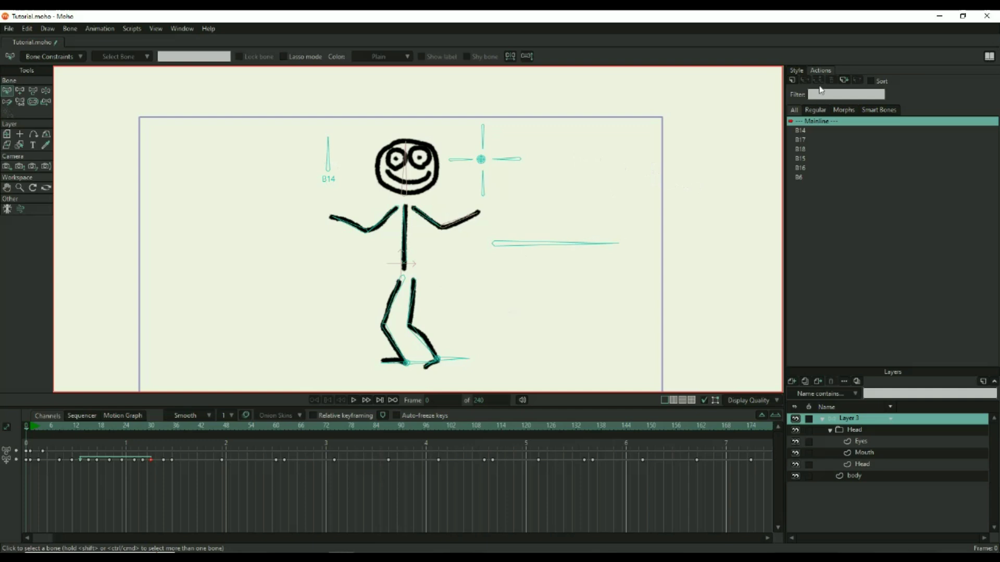
pyautogui.click(792, 80)
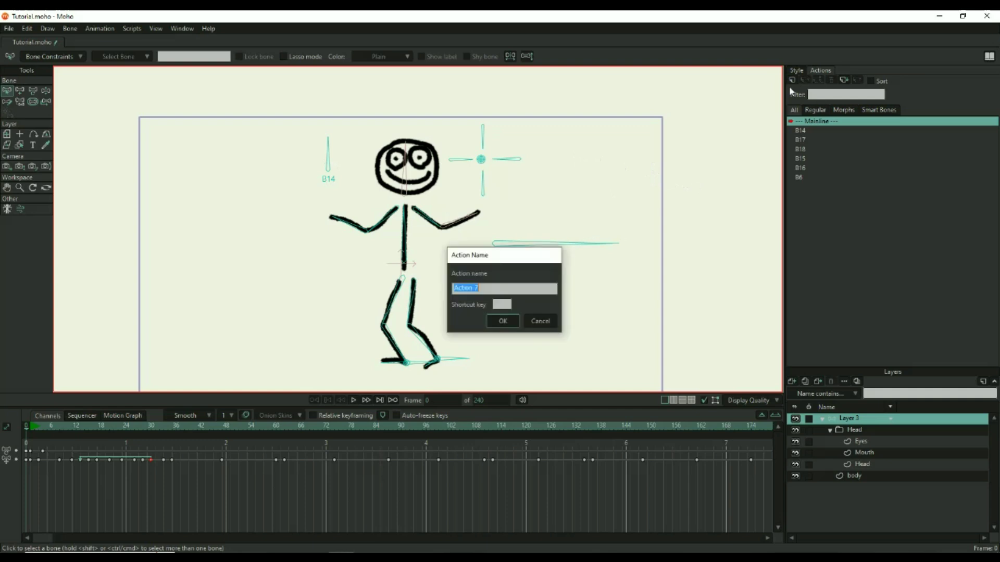
pyautogui.click(503, 321)
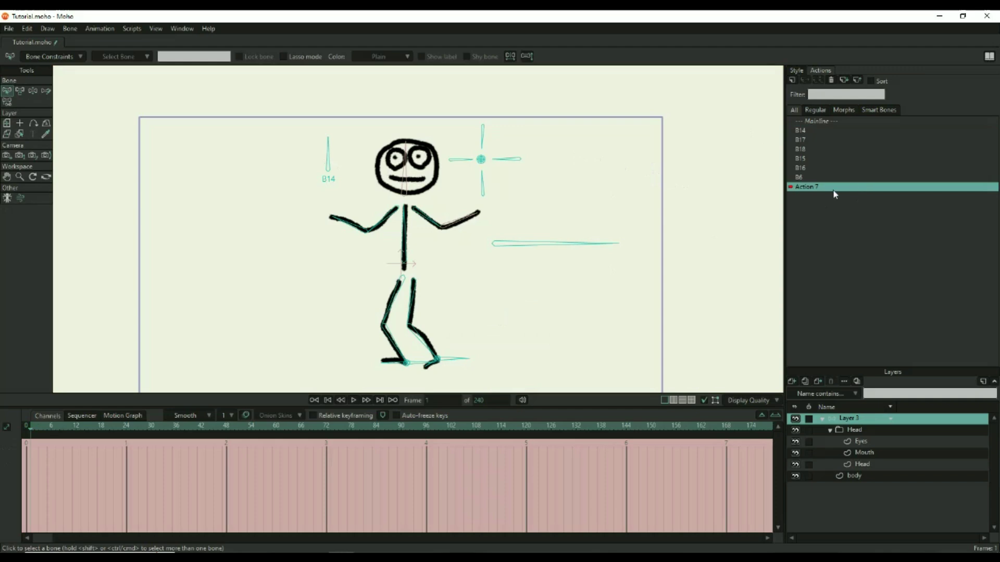
pyautogui.rightClick(811, 188)
pyautogui.click(835, 233)
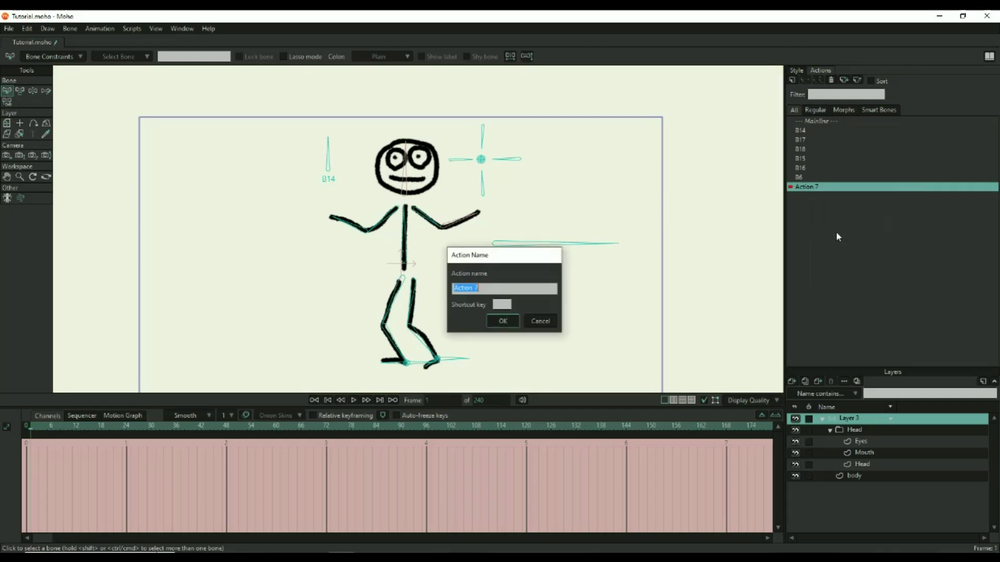
pyautogui.write('M')
pyautogui.press('Return')
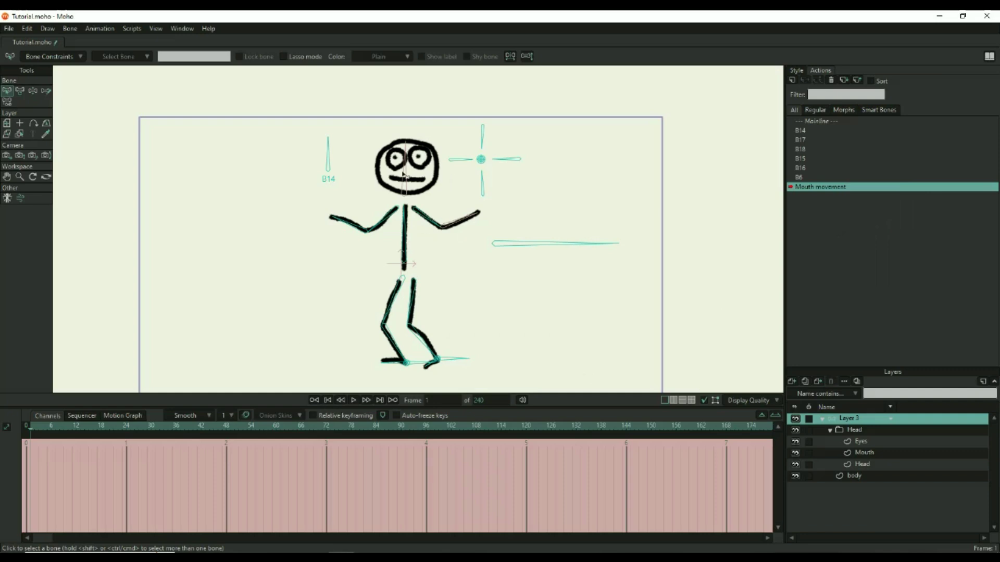
# Step: In the Mouth movement action, rotate bone B14 to make a frown at frame 18 and a full smile at frame 39
pyautogui.scroll(3, 359, 187)
pyautogui.press('z')
pyautogui.click(297, 127)
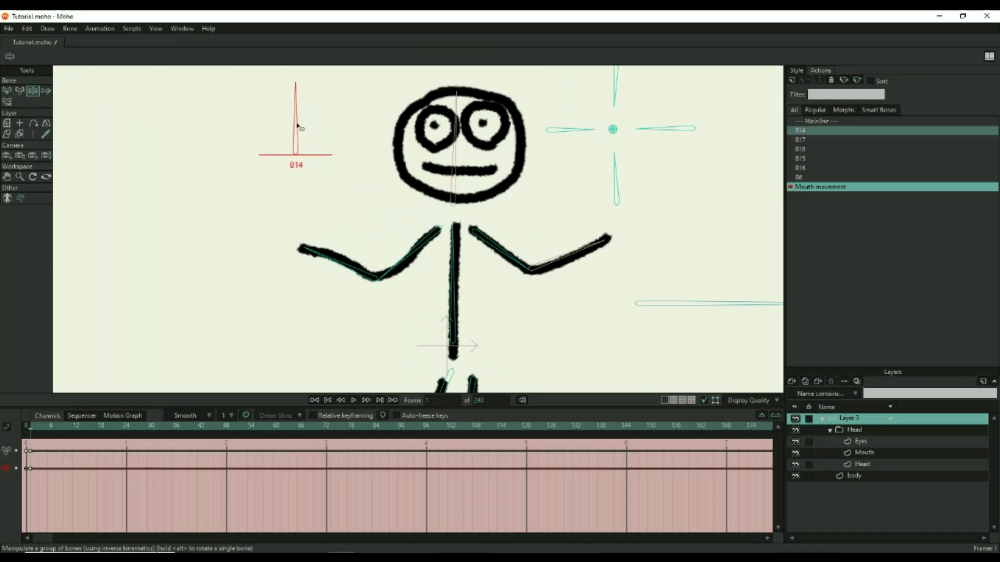
pyautogui.scroll(-3, 290, 269)
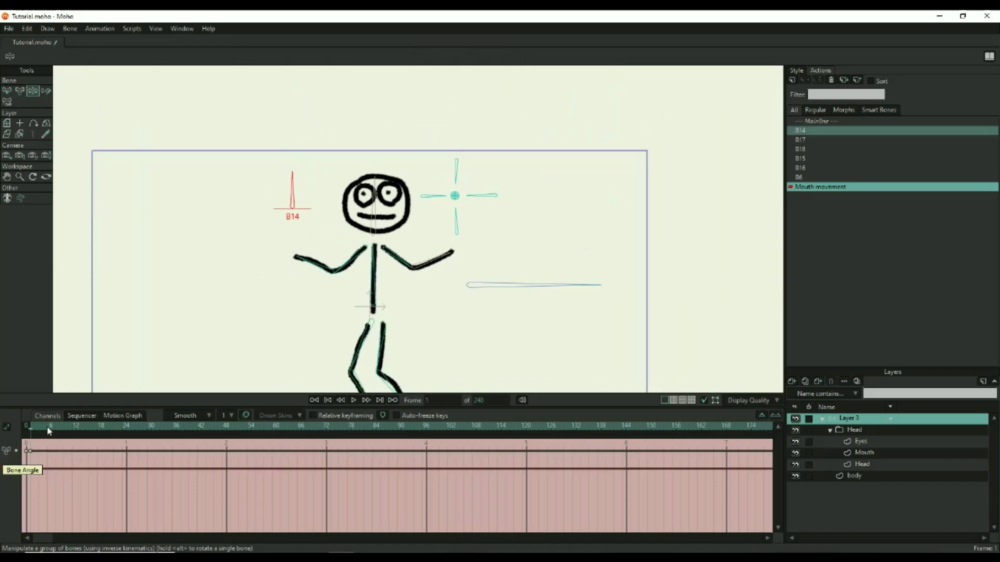
pyautogui.moveTo(55, 428); pyautogui.dragTo(103, 428)
pyautogui.moveTo(292, 184); pyautogui.dragTo(333, 224)
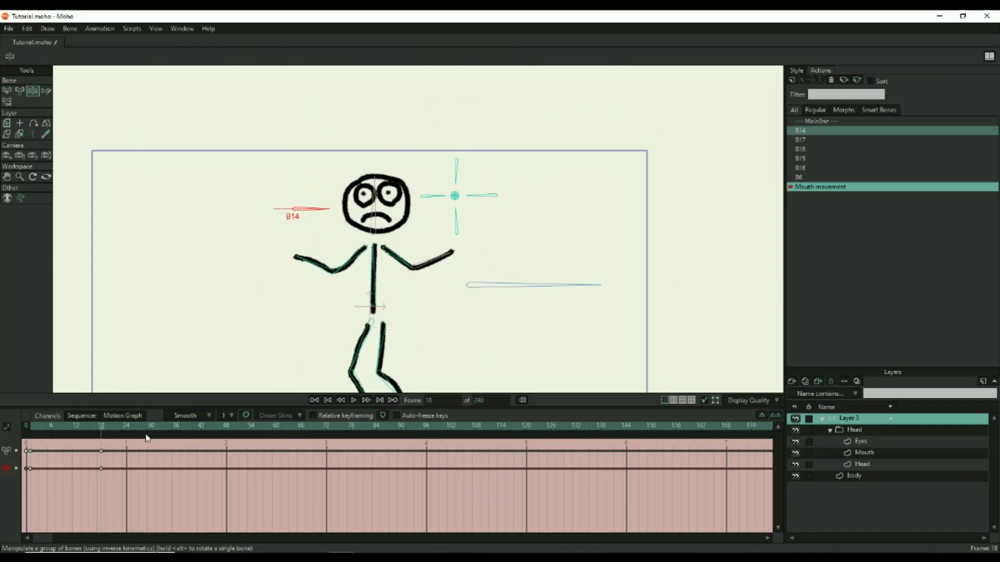
pyautogui.click(189, 428)
pyautogui.moveTo(318, 209); pyautogui.dragTo(248, 207)
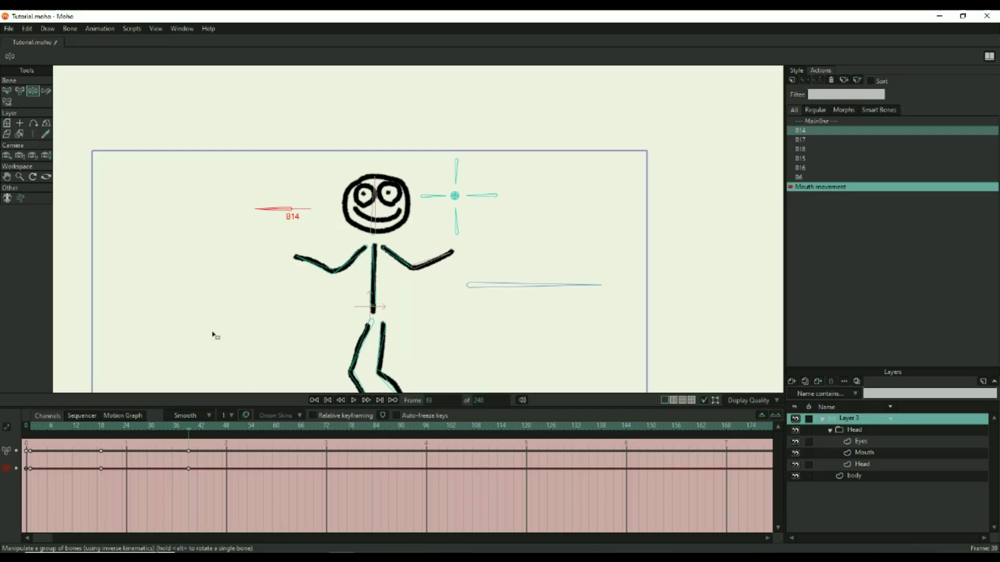
# Step: Copy the frown and smile keyframes at frames 18 and 39 and paste them starting at frame 63
pyautogui.moveTo(213, 491); pyautogui.dragTo(89, 442)
pyautogui.moveTo(262, 428); pyautogui.dragTo(289, 429)
pyautogui.hotkey('ctrl', 'v')
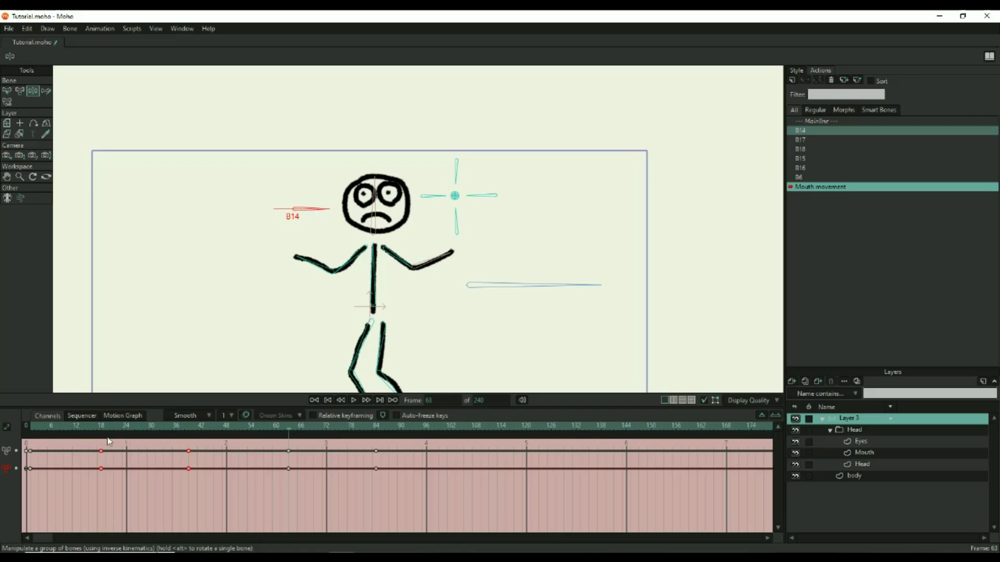
# Step: Play the Mouth movement action from the start to check the alternating frown and smile
pyautogui.moveTo(40, 429); pyautogui.dragTo(38, 427)
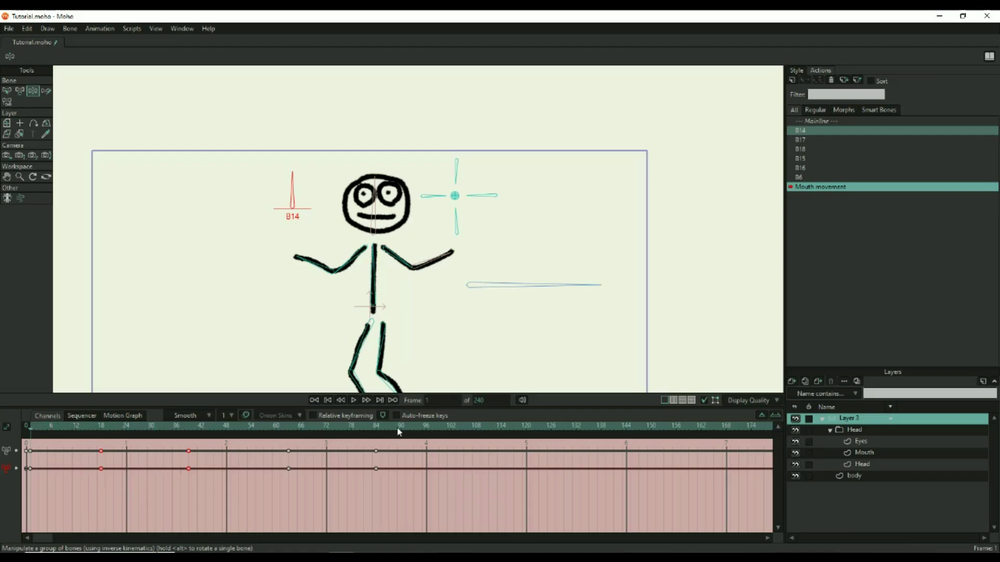
pyautogui.moveTo(40, 427); pyautogui.dragTo(27, 427)
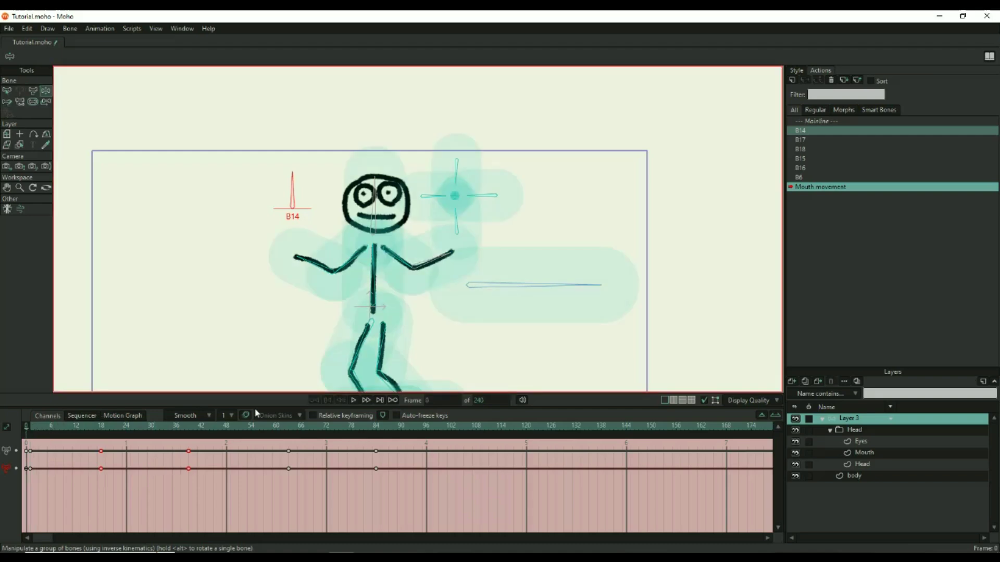
pyautogui.click(354, 400)
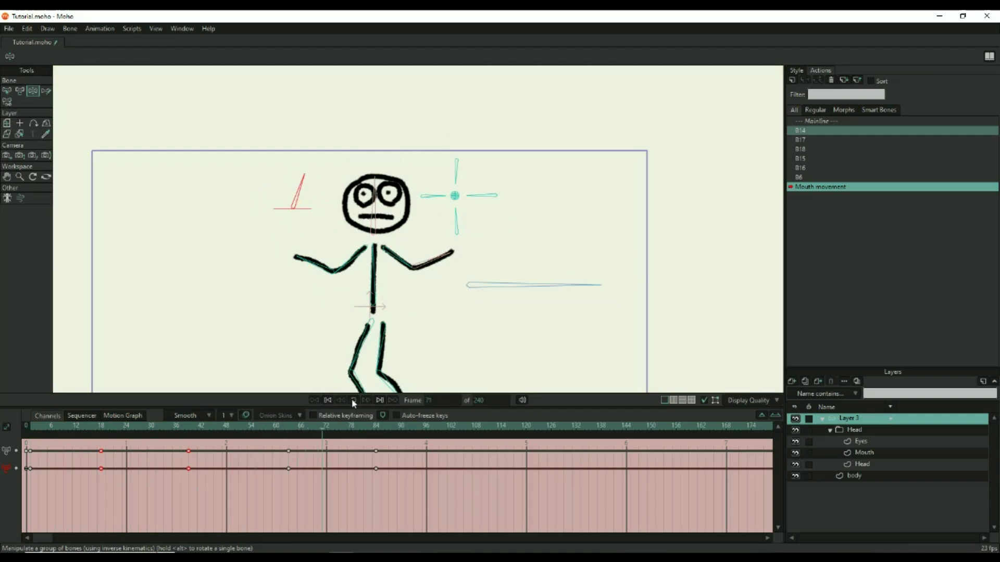
pyautogui.click(353, 400)
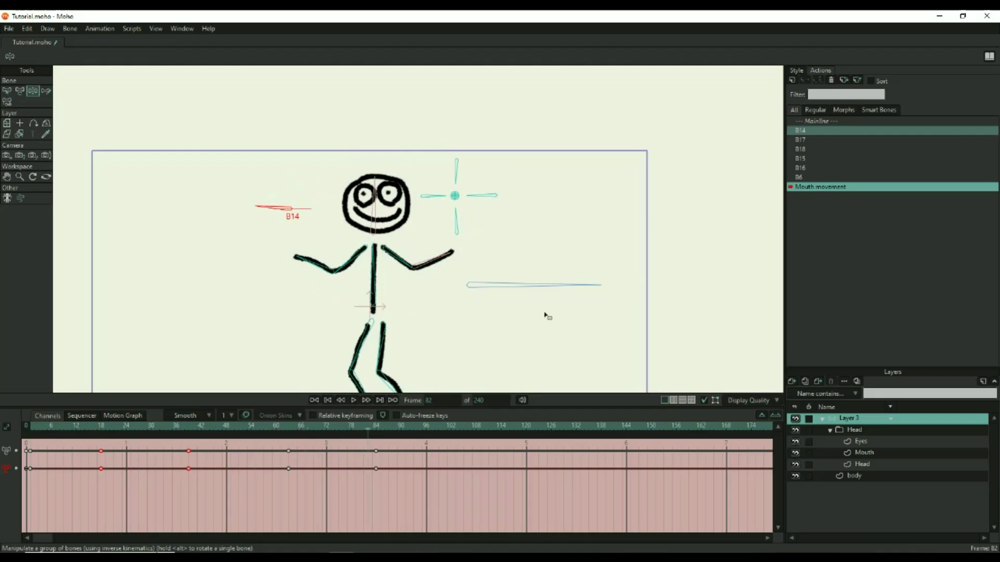
# Step: Switch back to the Mainline timeline and move through the walk to frame 38
pyautogui.doubleClick(820, 121)
pyautogui.moveTo(50, 431); pyautogui.dragTo(115, 442)
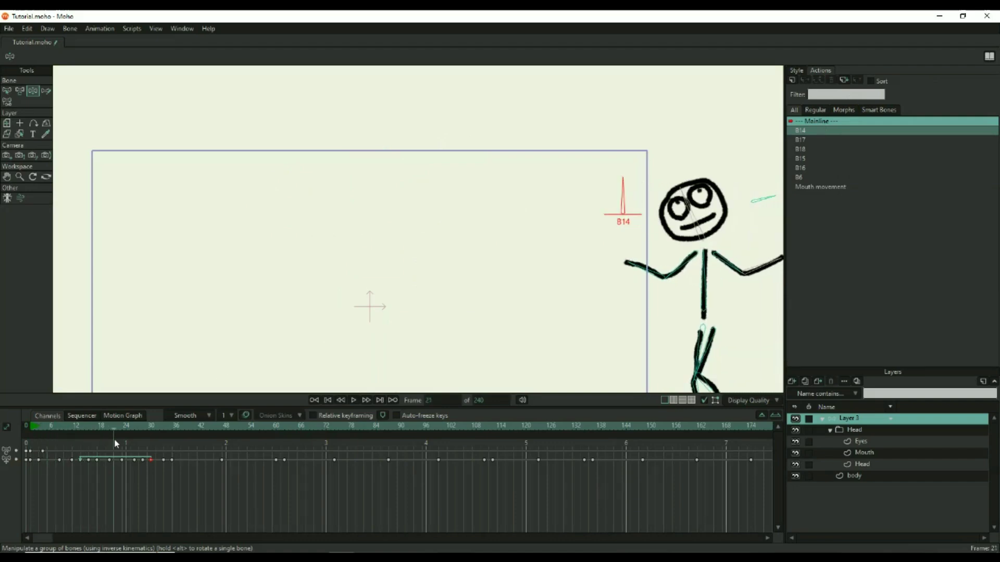
pyautogui.click(822, 188)
pyautogui.moveTo(114, 432); pyautogui.dragTo(185, 436)
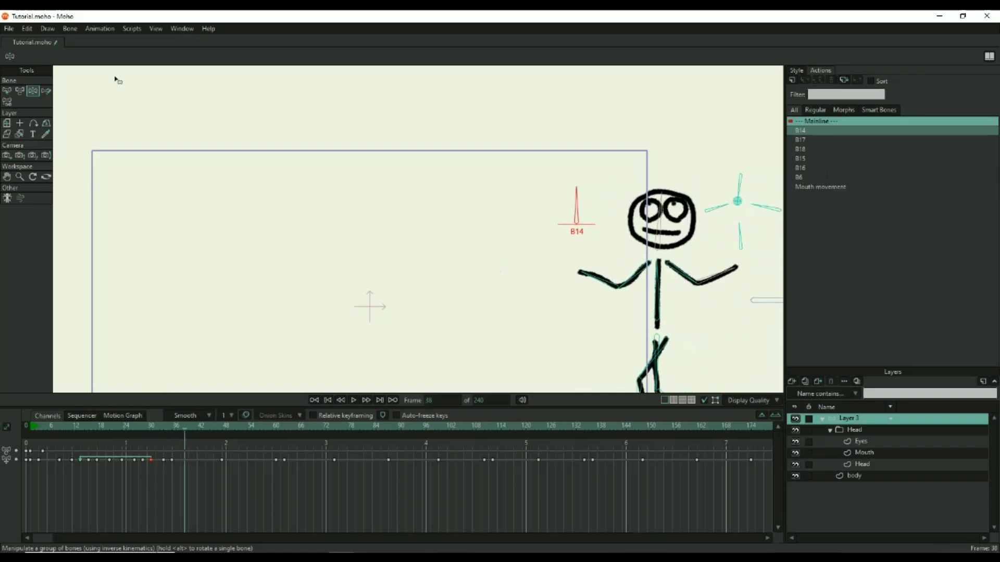
# Step: Add keyframes to Layer 3's channels at frame 37, without adding keys to its sub-layers
pyautogui.click(101, 29)
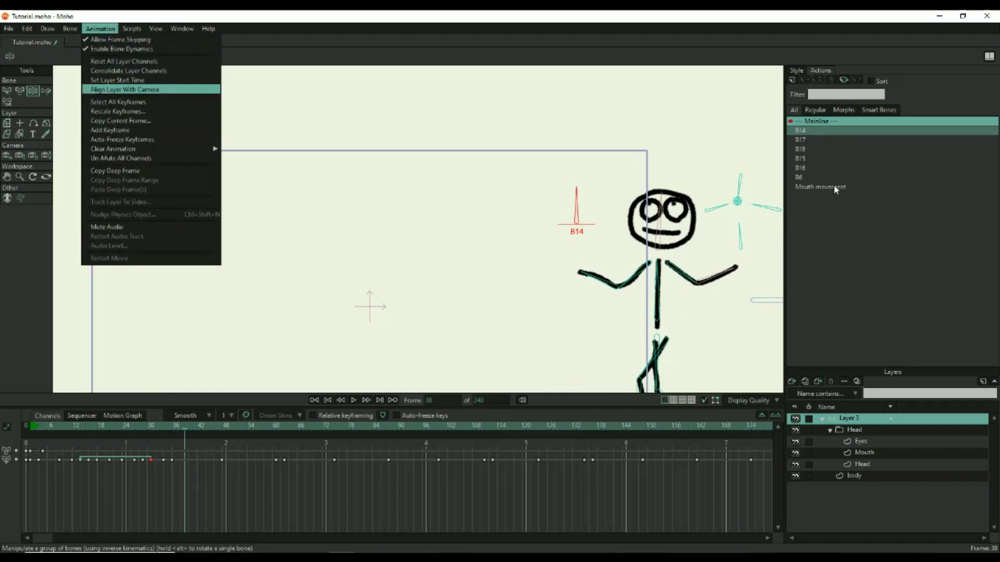
pyautogui.click(177, 426)
pyautogui.click(182, 438)
pyautogui.click(100, 28)
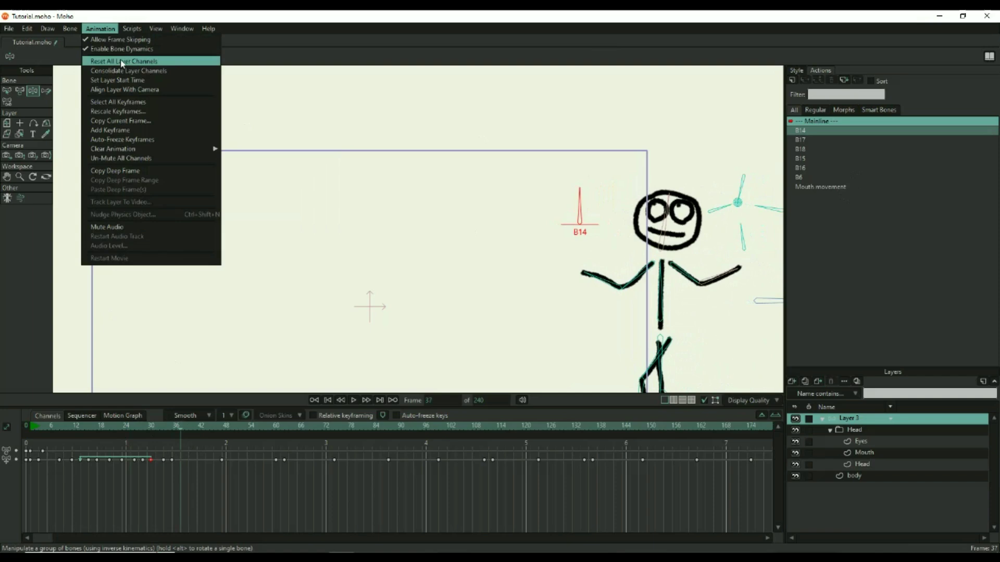
pyautogui.click(115, 135)
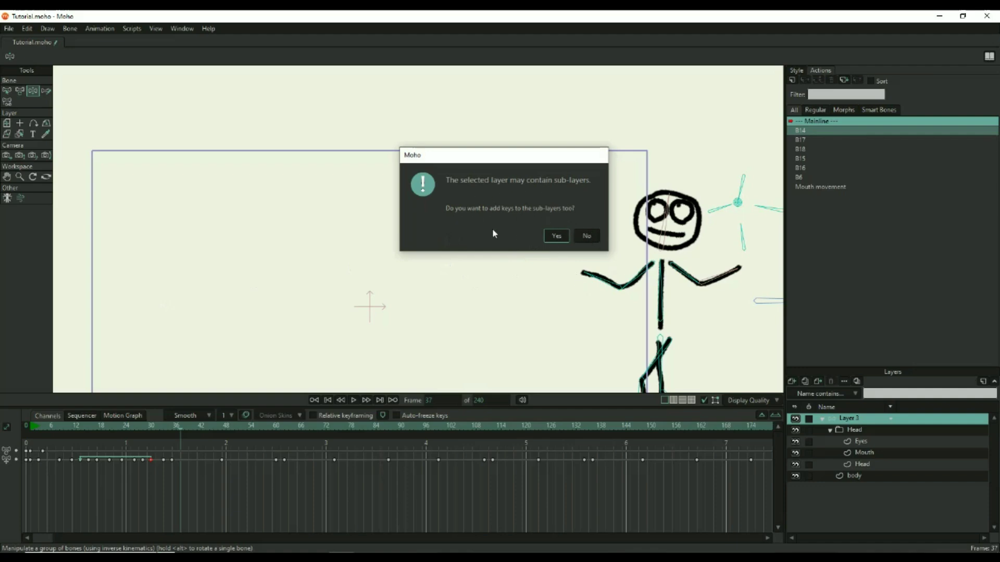
pyautogui.click(586, 236)
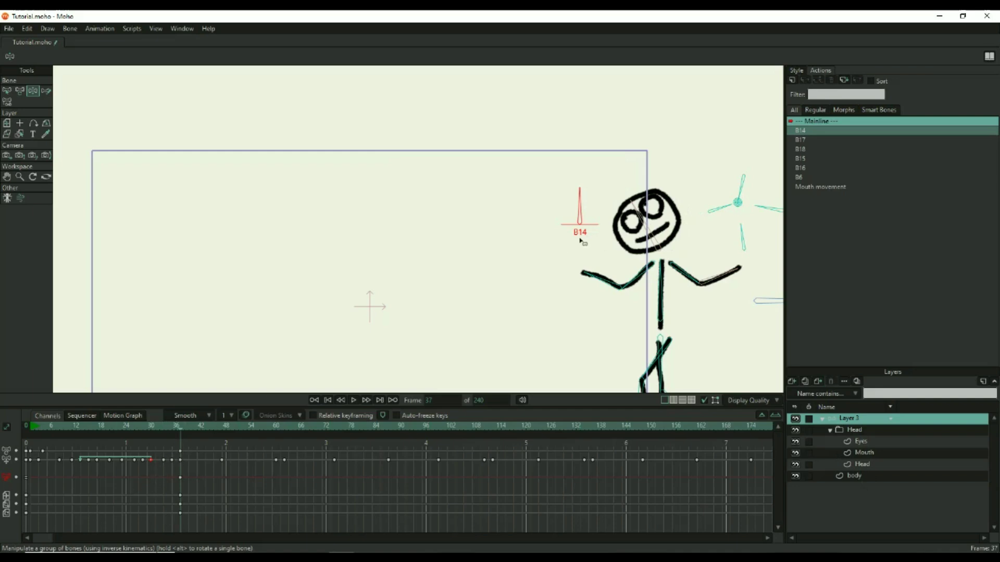
# Step: Delete the layer transform keyframes at frame 37 from the lowest channels of the timeline
pyautogui.moveTo(548, 275); pyautogui.dragTo(386, 286)
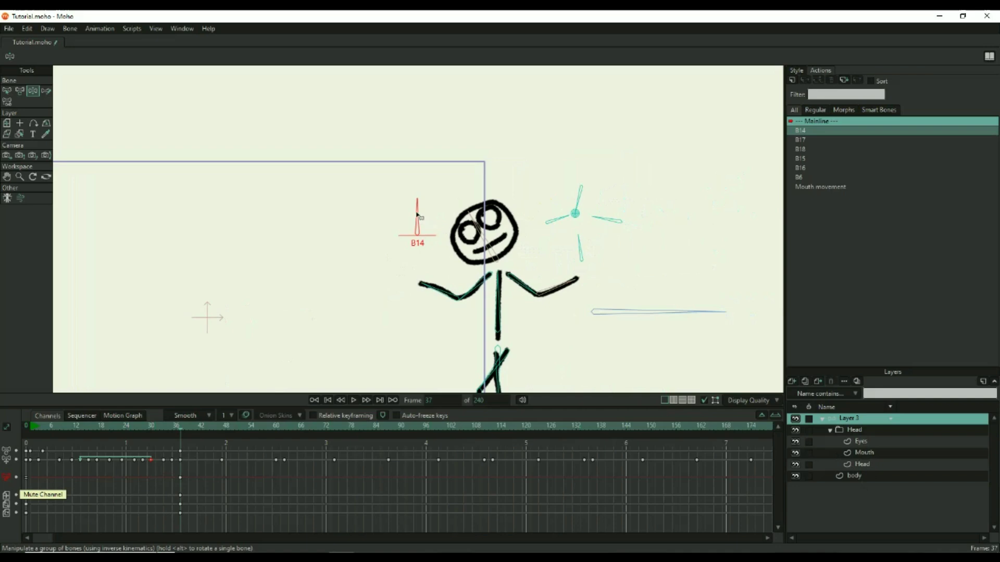
pyautogui.moveTo(193, 521); pyautogui.dragTo(166, 491)
pyautogui.press('Delete')
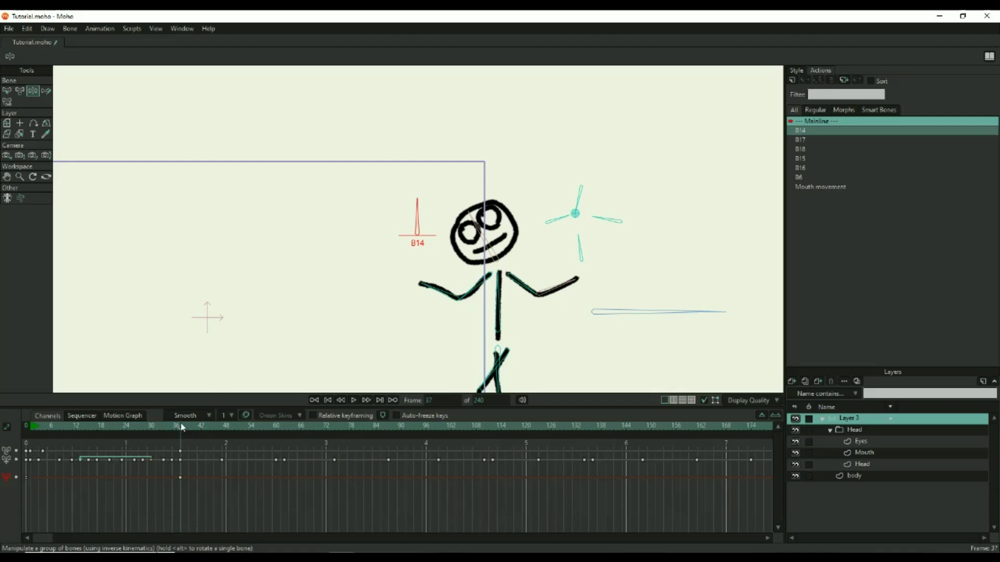
# Step: Insert the Mouth movement action as a reference into the Mainline at frame 38
pyautogui.moveTo(182, 427); pyautogui.dragTo(186, 428)
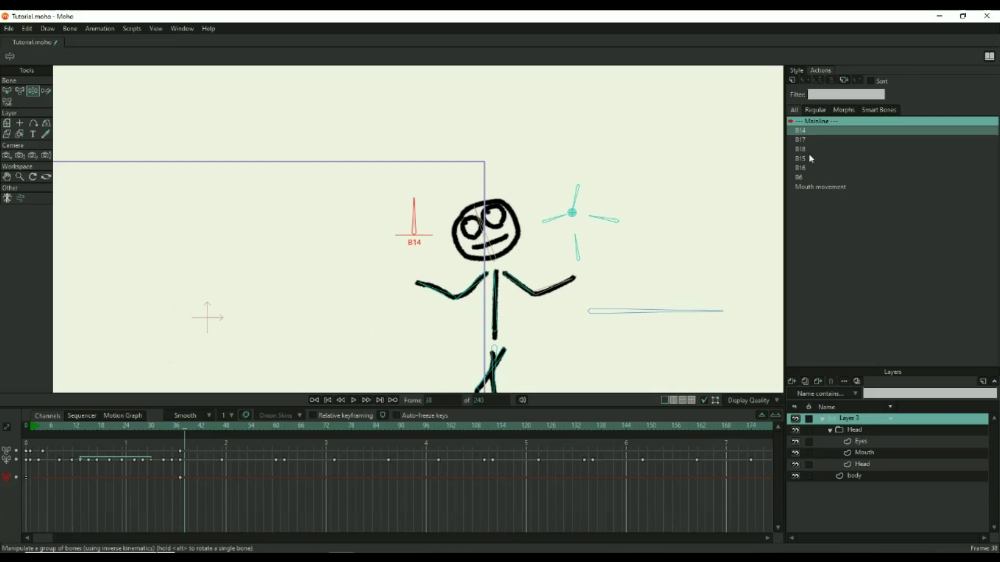
pyautogui.click(805, 186)
pyautogui.rightClick(804, 187)
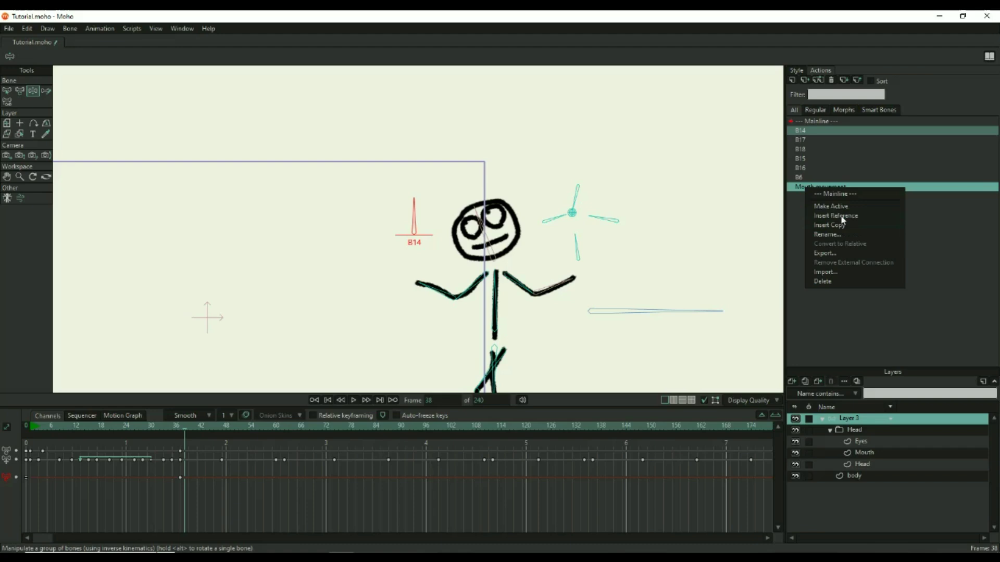
pyautogui.click(842, 216)
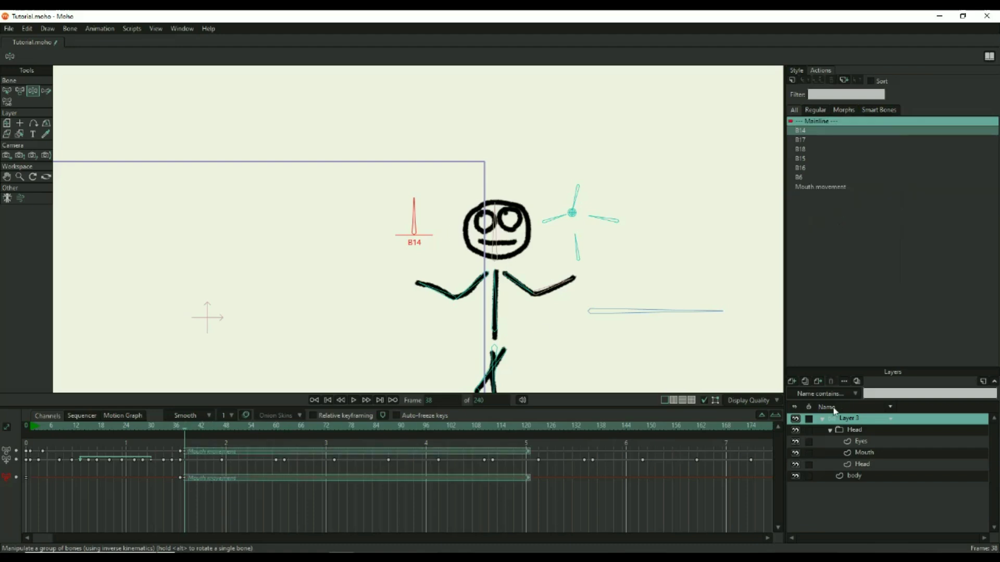
# Step: Play the walk animation to check the inserted mouth movement
pyautogui.click(776, 416)
pyautogui.moveTo(548, 492); pyautogui.dragTo(352, 504)
pyautogui.click(353, 400)
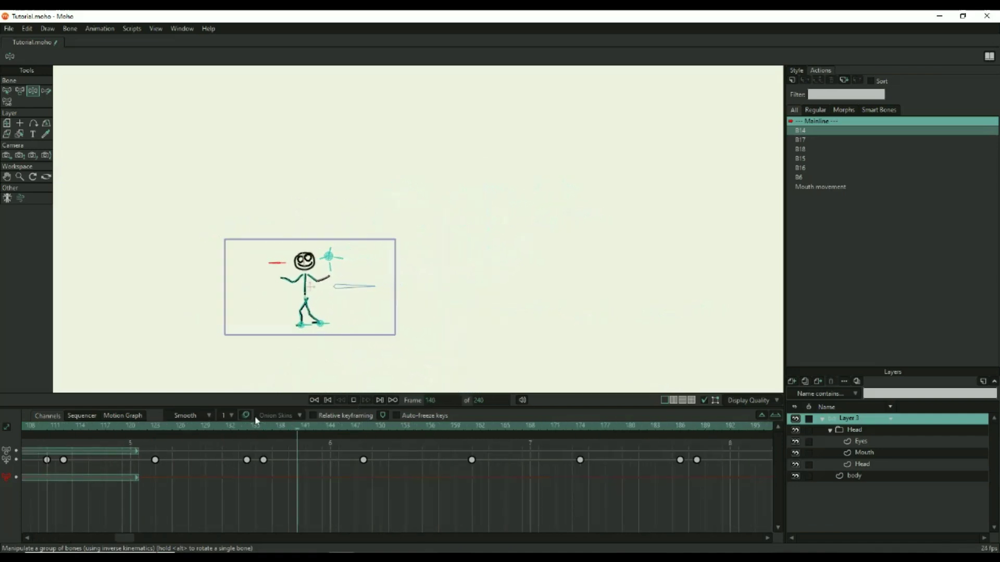
# Step: Stop the playback and undo the insertion of the Mouth movement reference in the Mainline
pyautogui.moveTo(124, 537); pyautogui.dragTo(96, 537)
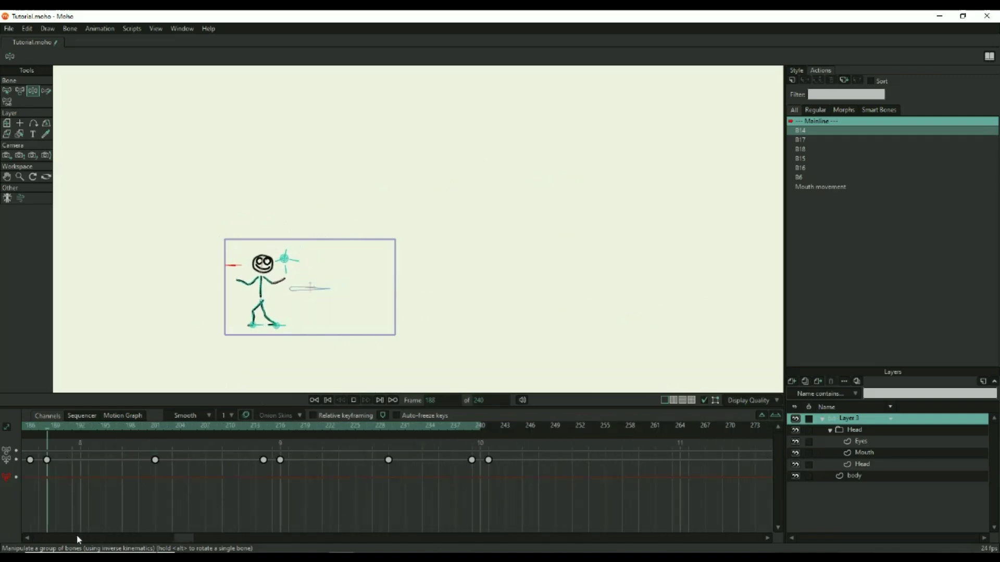
pyautogui.click(355, 401)
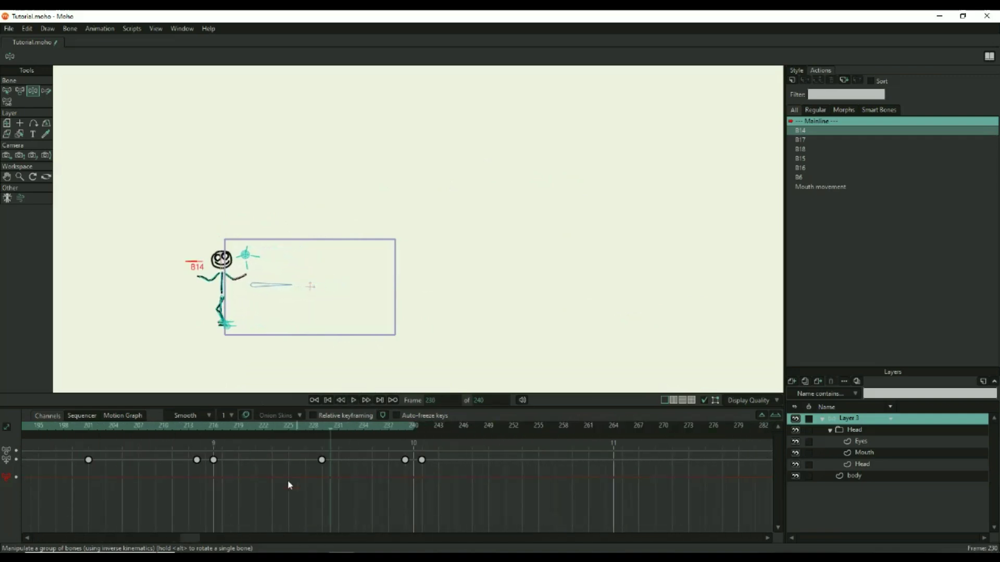
pyautogui.click(762, 414)
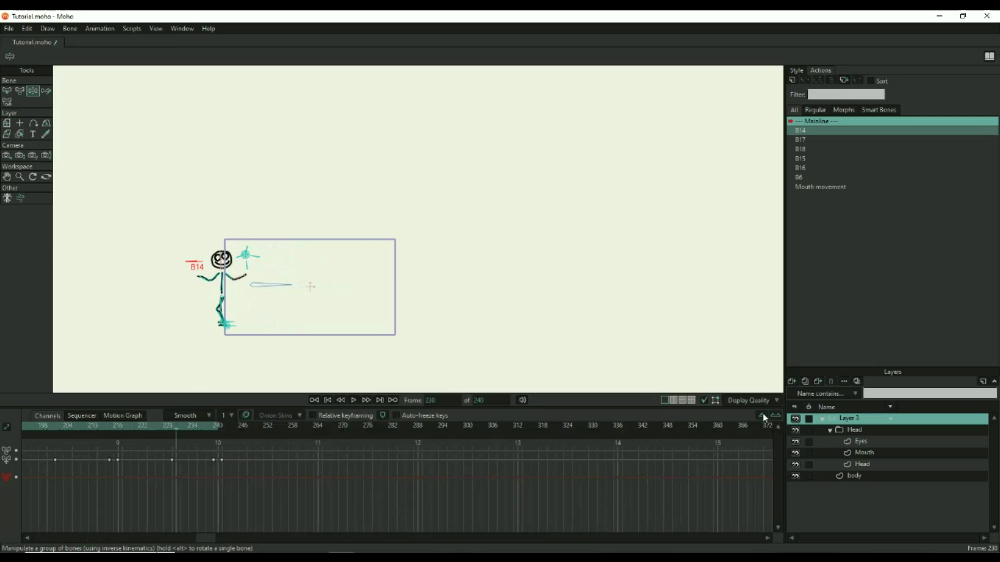
pyautogui.hscroll(-10, 176, 494)
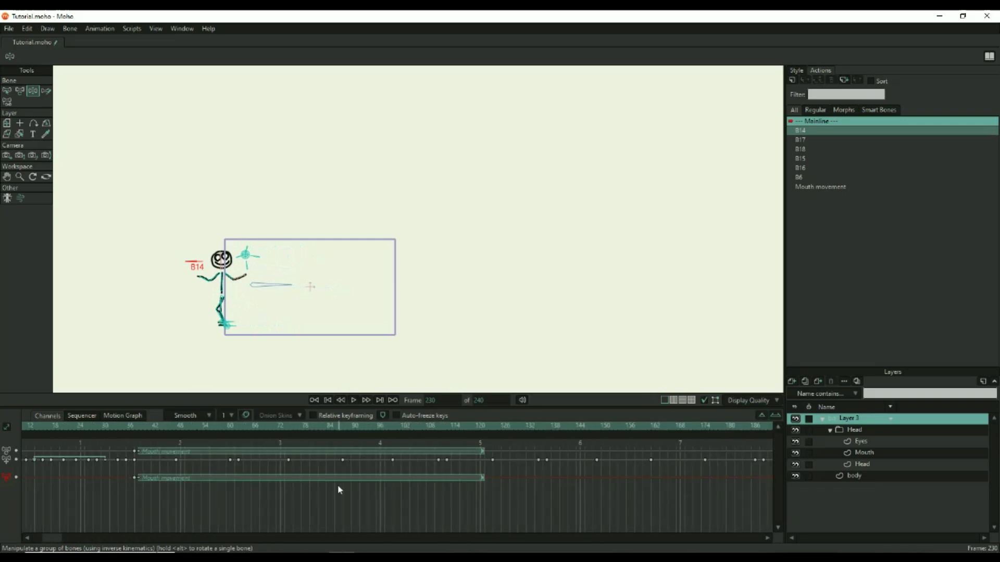
pyautogui.hotkey('ctrl', 'z')
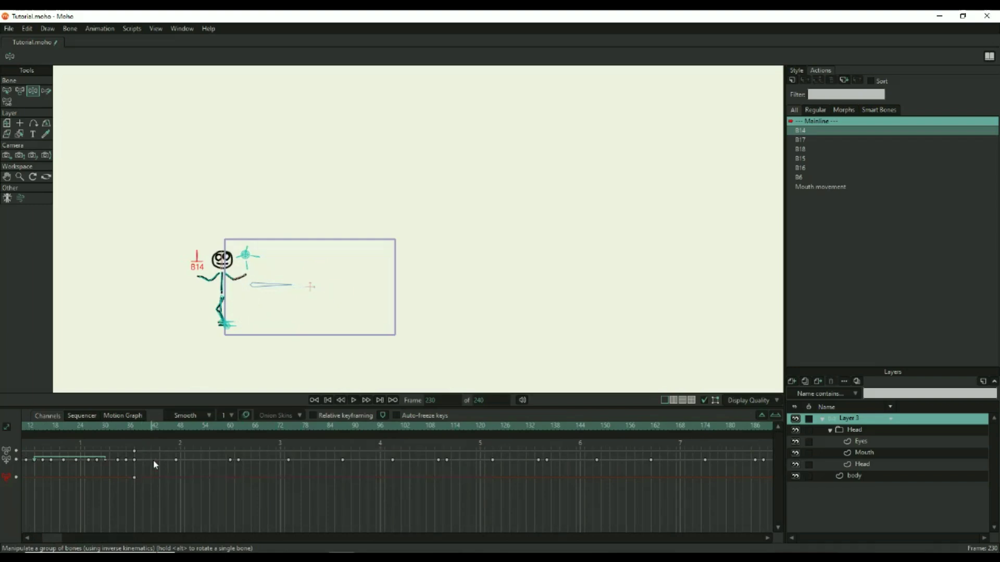
# Step: Insert the Mouth movement action as a copy into the Mainline at frame 38 and play the result
pyautogui.moveTo(140, 430); pyautogui.dragTo(138, 429)
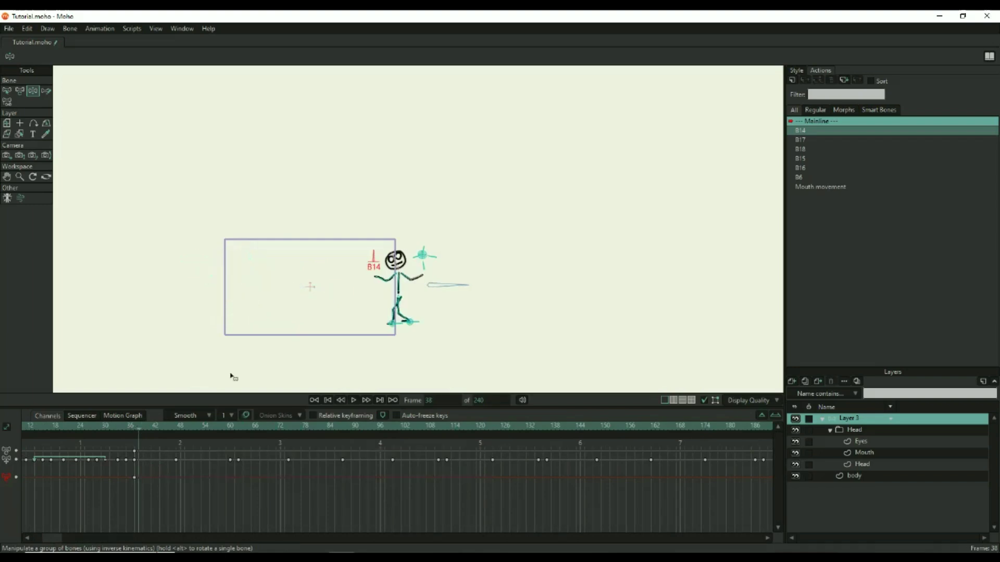
pyautogui.click(821, 187)
pyautogui.rightClick(821, 188)
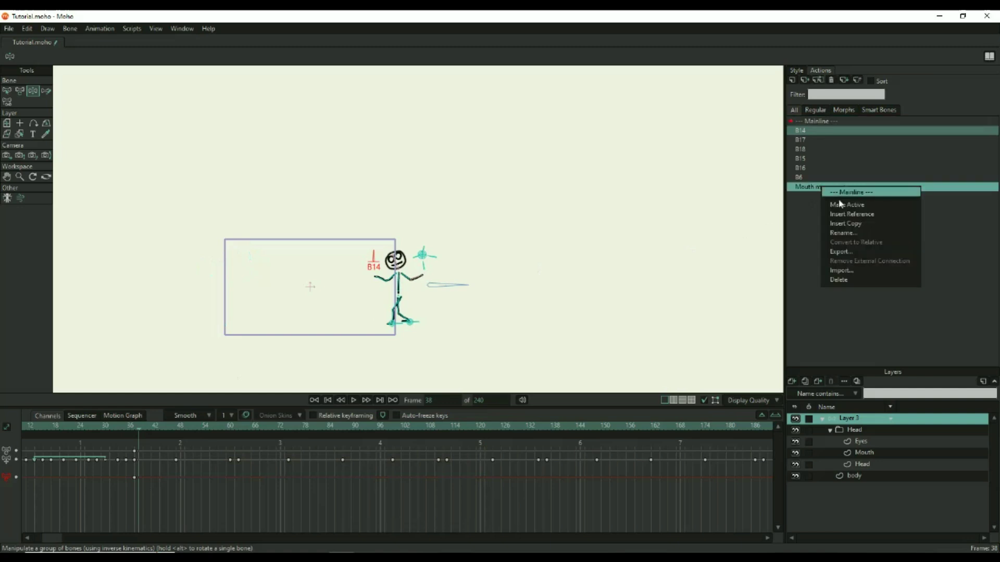
pyautogui.click(851, 226)
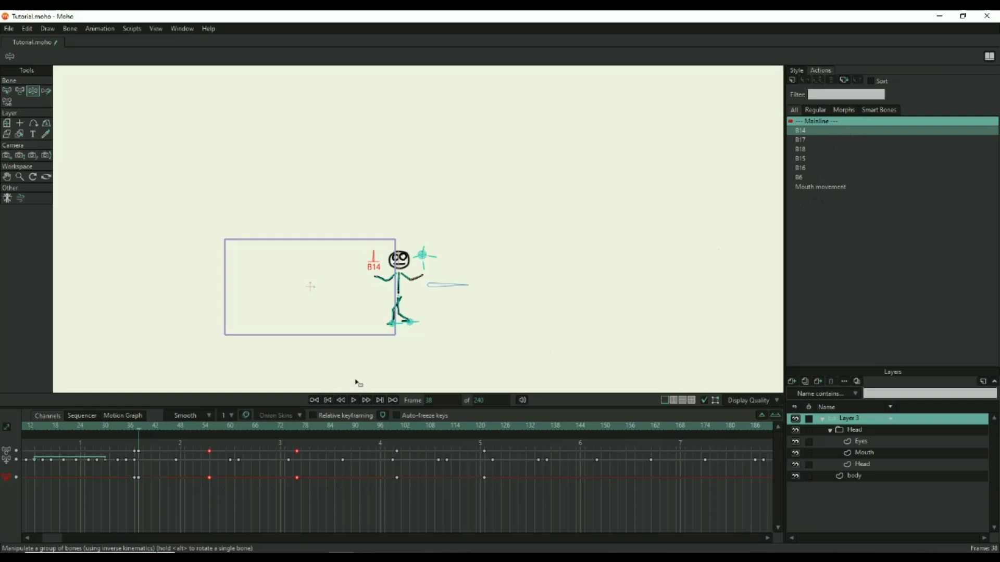
pyautogui.scroll(3, 377, 286)
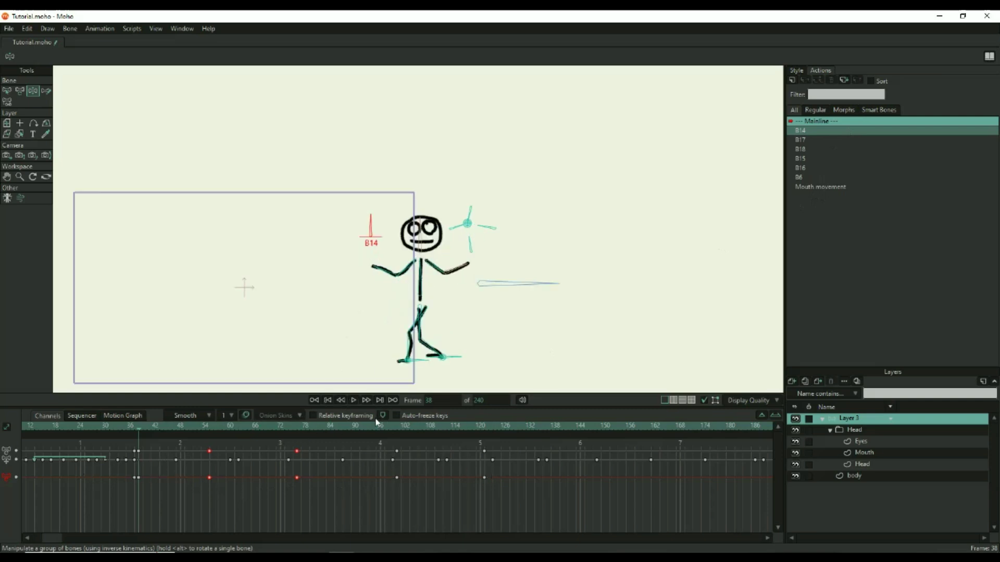
pyautogui.click(354, 400)
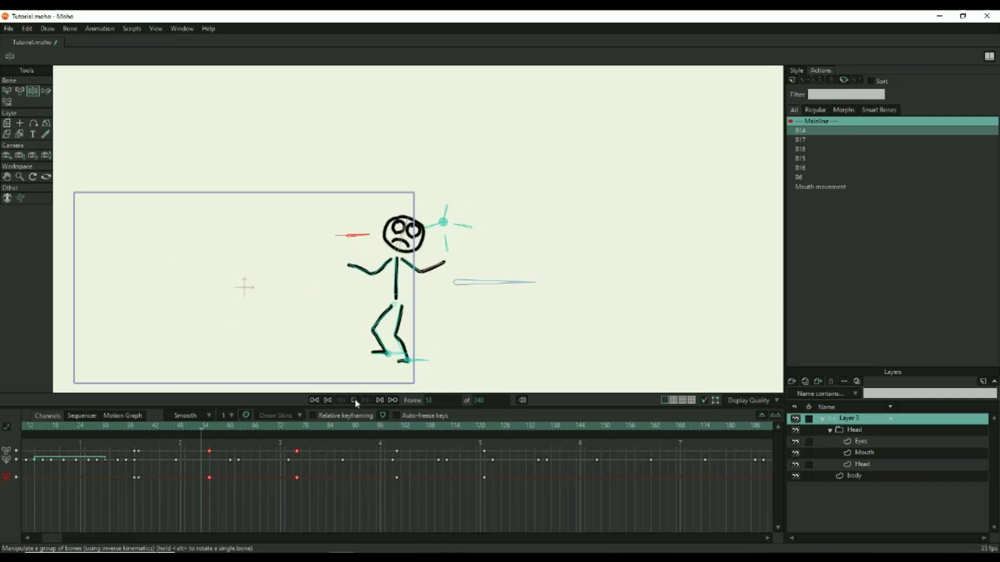
pyautogui.click(354, 400)
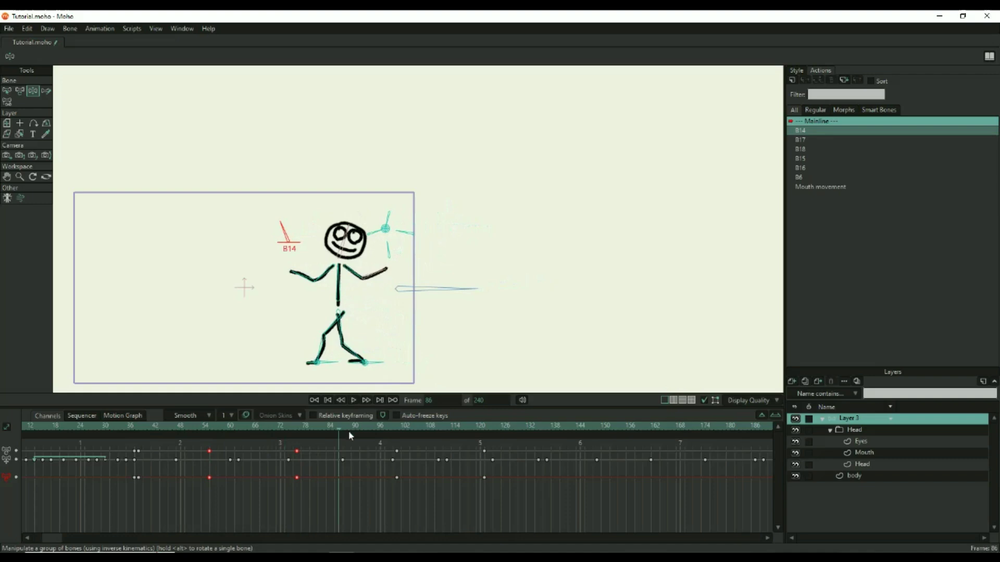
# Step: Undo the copied mouth keys, insert Mouth movement as a reference at frame 38 instead, and play the walk
pyautogui.click(134, 427)
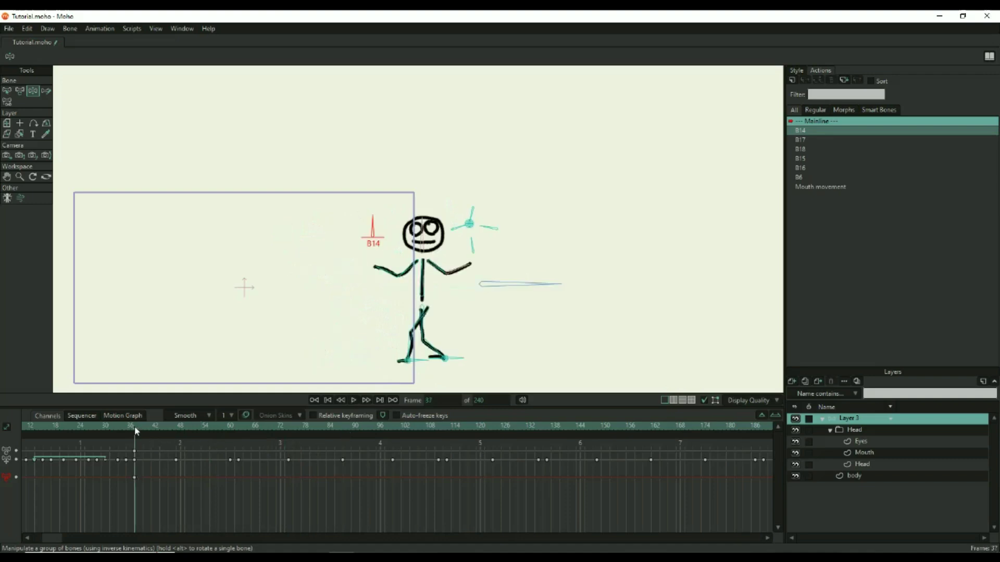
pyautogui.click(138, 429)
pyautogui.rightClick(820, 187)
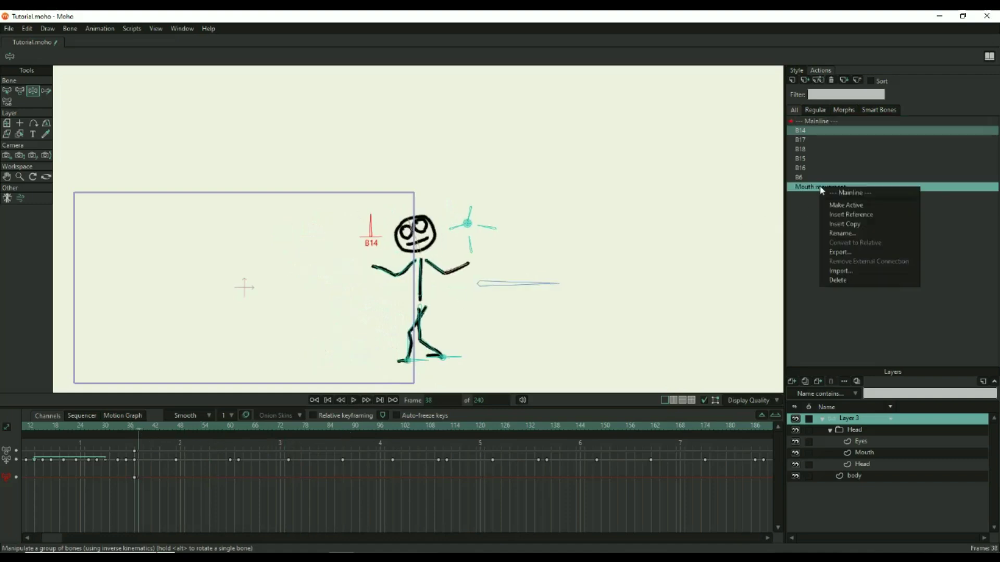
pyautogui.click(850, 214)
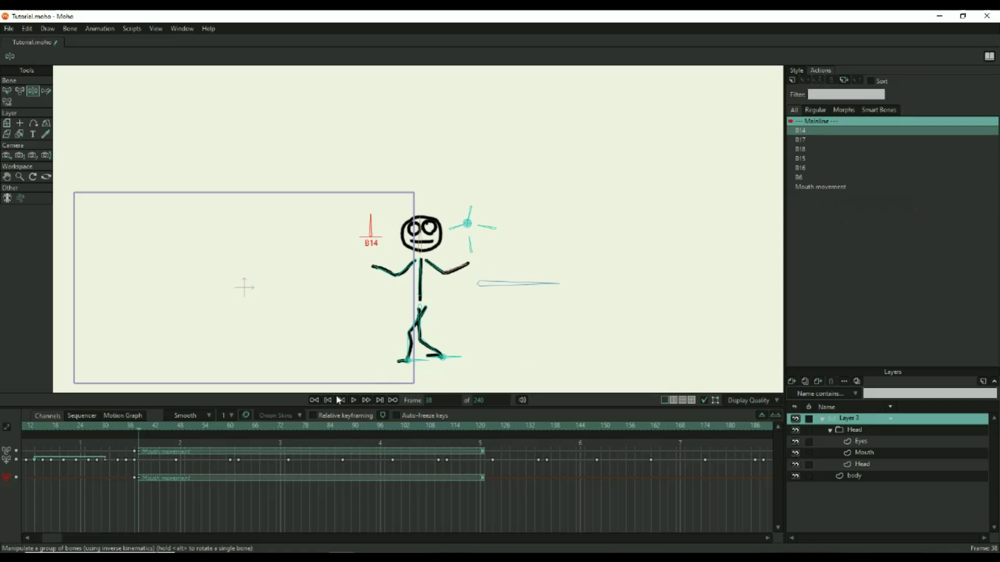
pyautogui.click(354, 401)
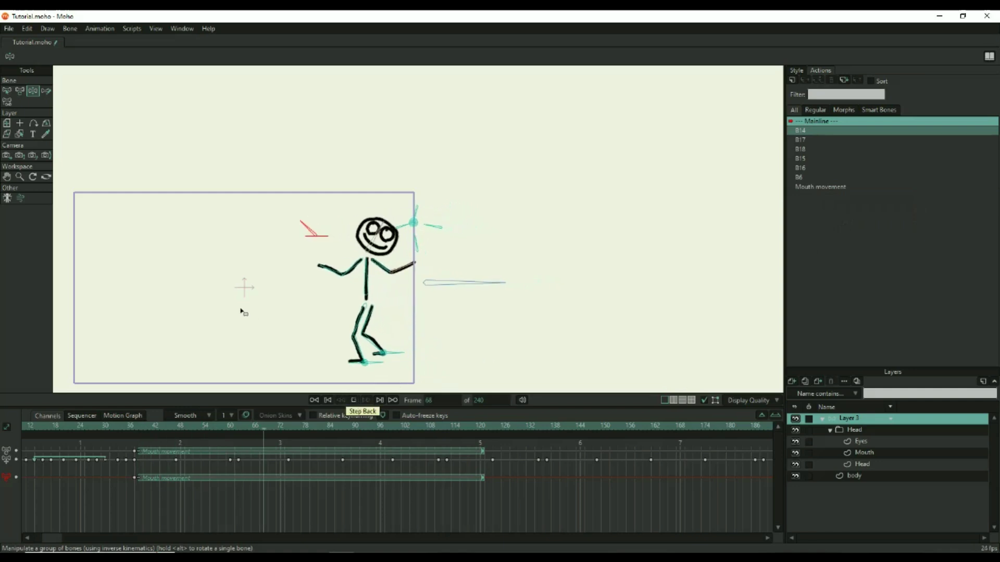
pyautogui.click(354, 401)
# Step: Select forearm bone B6 and swing it downward at frame 1 to pose the arm lowered
pyautogui.click(328, 400)
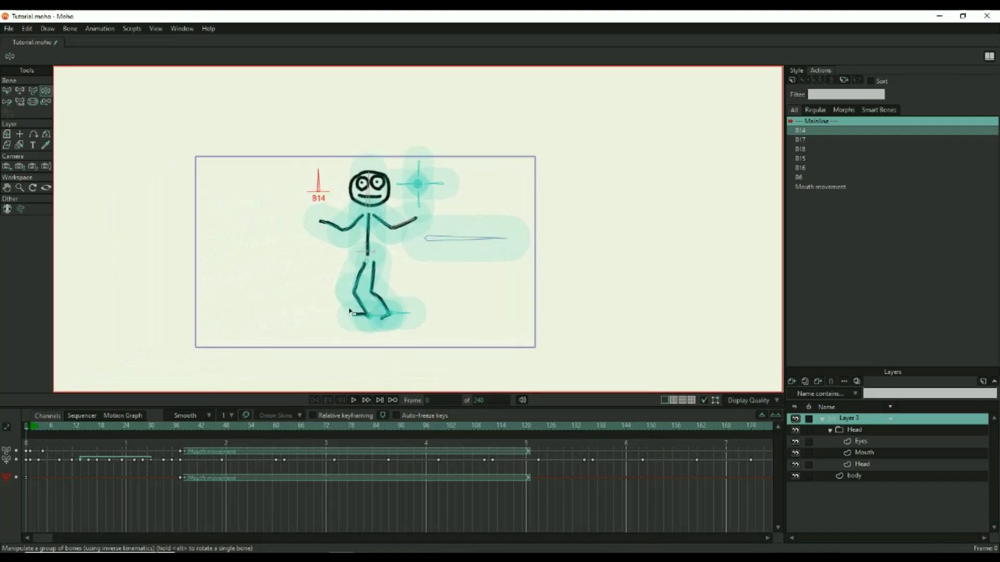
pyautogui.press('z')
pyautogui.click(334, 228)
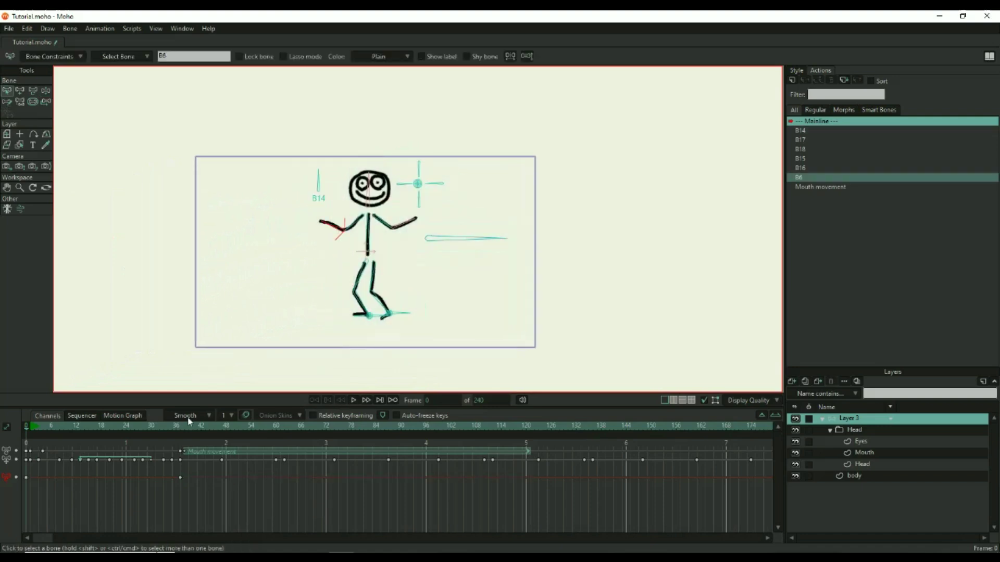
pyautogui.moveTo(423, 312); pyautogui.dragTo(357, 312)
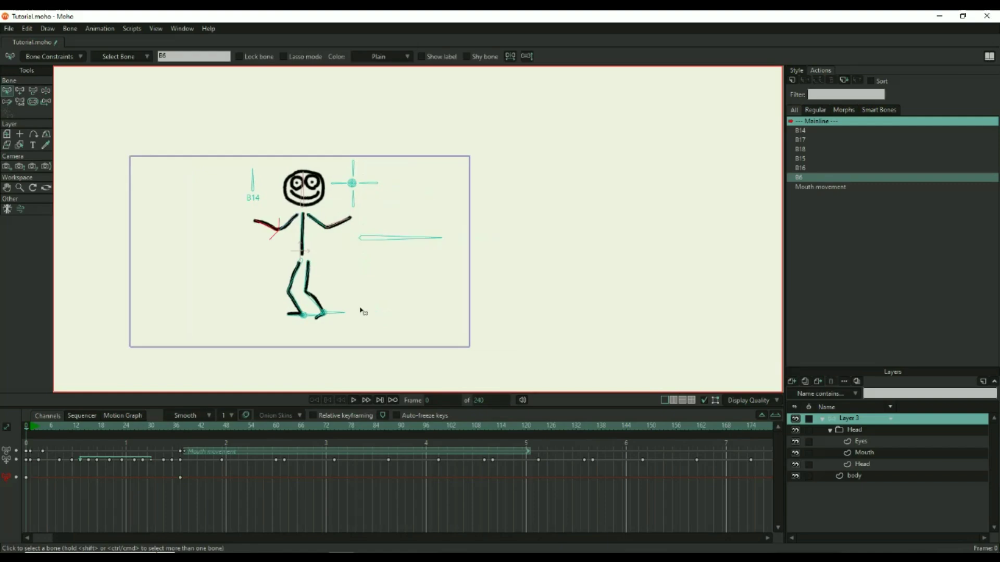
pyautogui.hotkey('ctrl', 'Right')
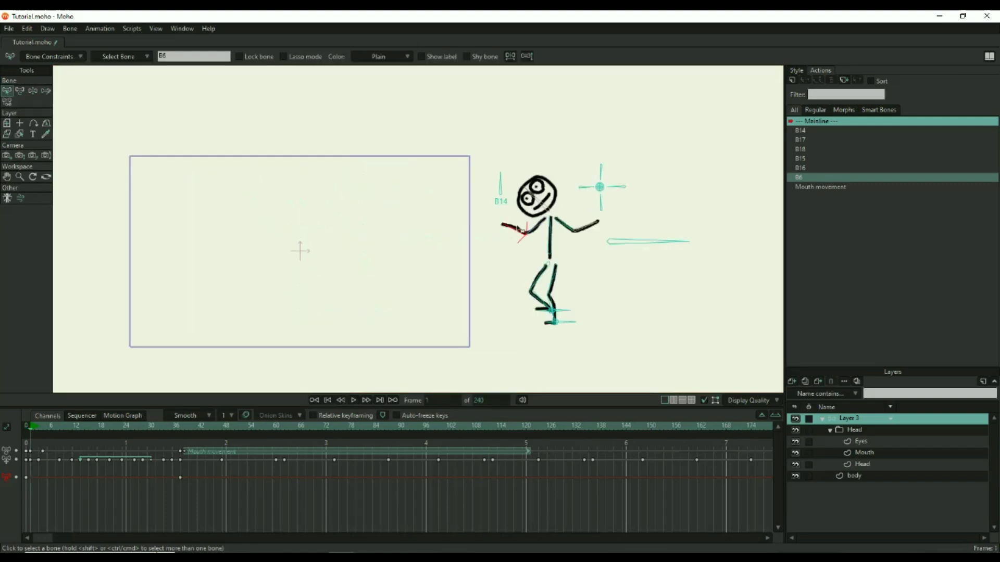
pyautogui.press('z')
pyautogui.moveTo(518, 231); pyautogui.dragTo(492, 262)
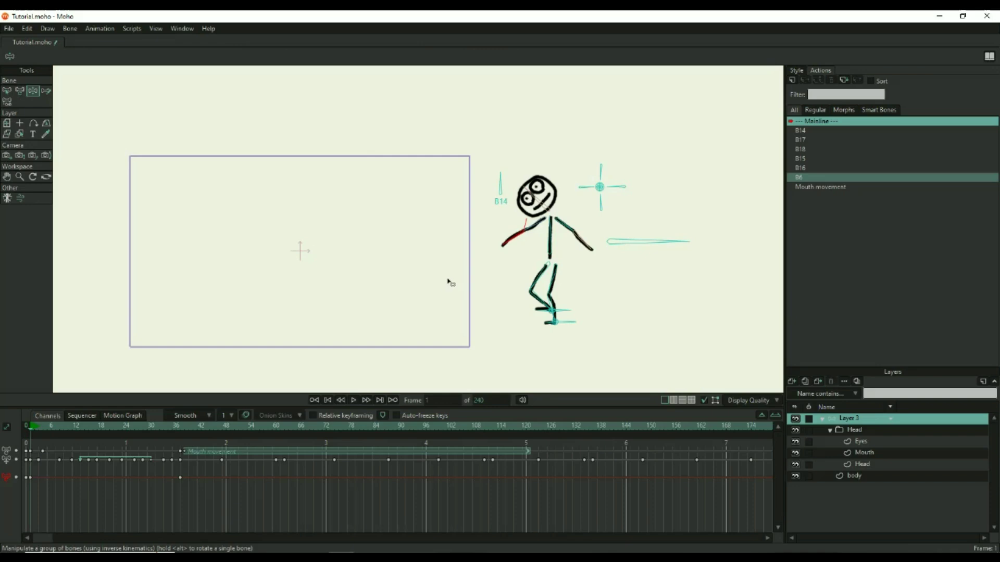
# Step: Raise forearm bone B6 at frame 6 to bend the arm upward at the elbow
pyautogui.press('Right')
pyautogui.press('Right')
pyautogui.press('Right')
pyautogui.press('Right')
pyautogui.press('Right')
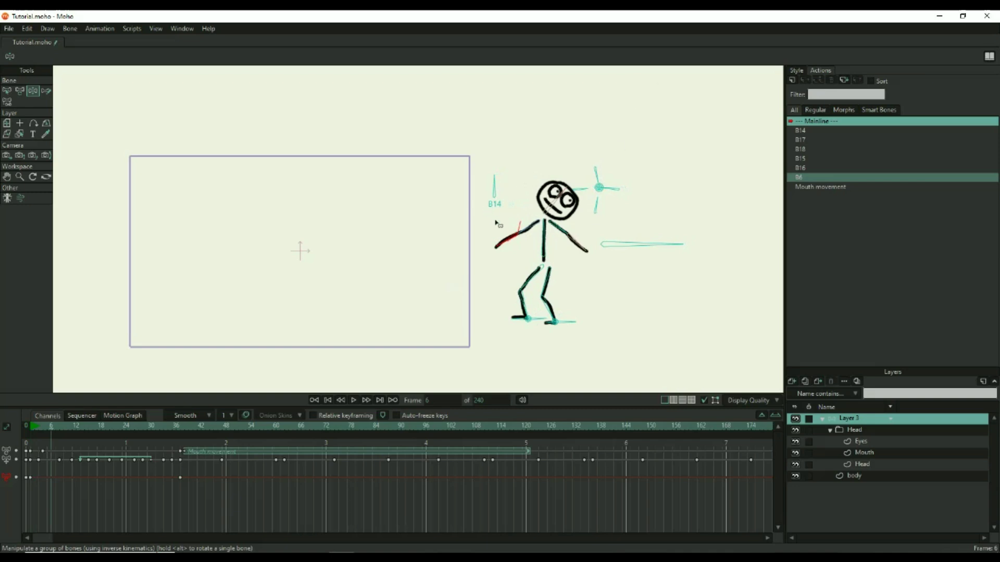
pyautogui.moveTo(505, 242); pyautogui.dragTo(523, 215)
# Step: Fine-tune the raised forearm at frame 6 until it points almost straight up from the elbow
pyautogui.scroll(5, 522, 214)
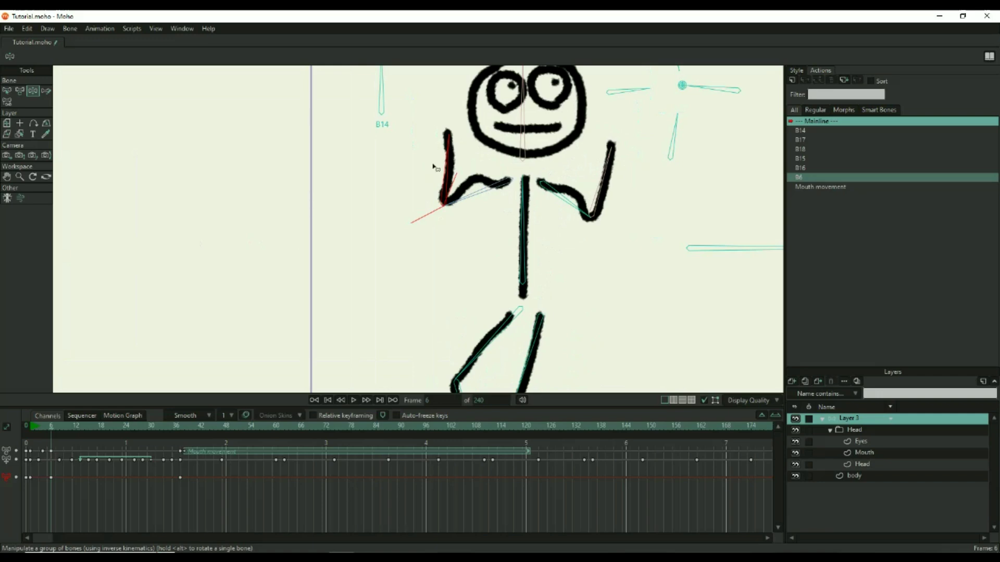
pyautogui.moveTo(447, 161)
pyautogui.mouseDown()
pyautogui.moveTo(430, 161)
pyautogui.moveTo(401, 189)
pyautogui.moveTo(448, 145)
pyautogui.moveTo(426, 174)
pyautogui.moveTo(443, 154)
pyautogui.moveTo(447, 167)
pyautogui.mouseUp()
pyautogui.scroll(2, 498, 207)
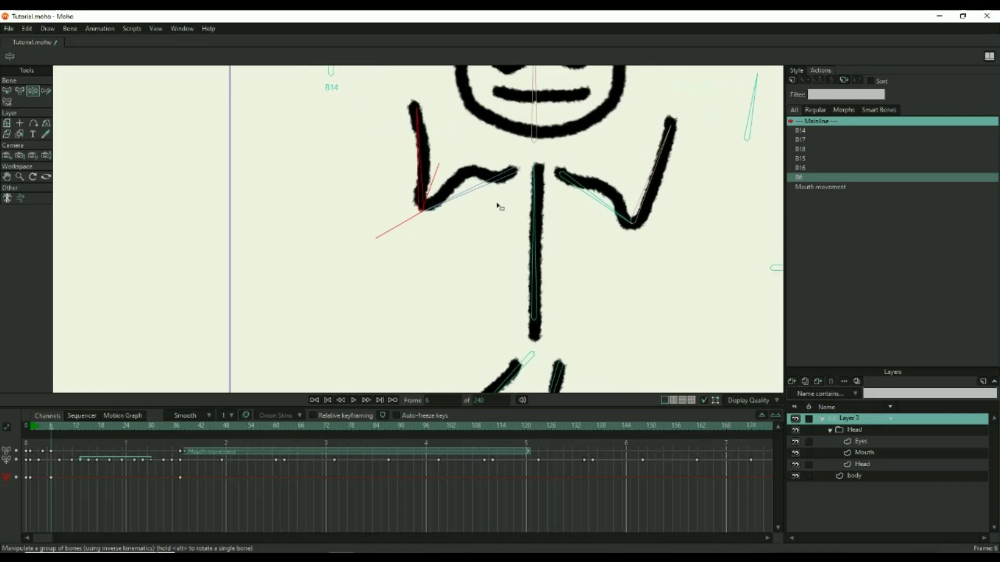
pyautogui.scroll(1, 498, 207)
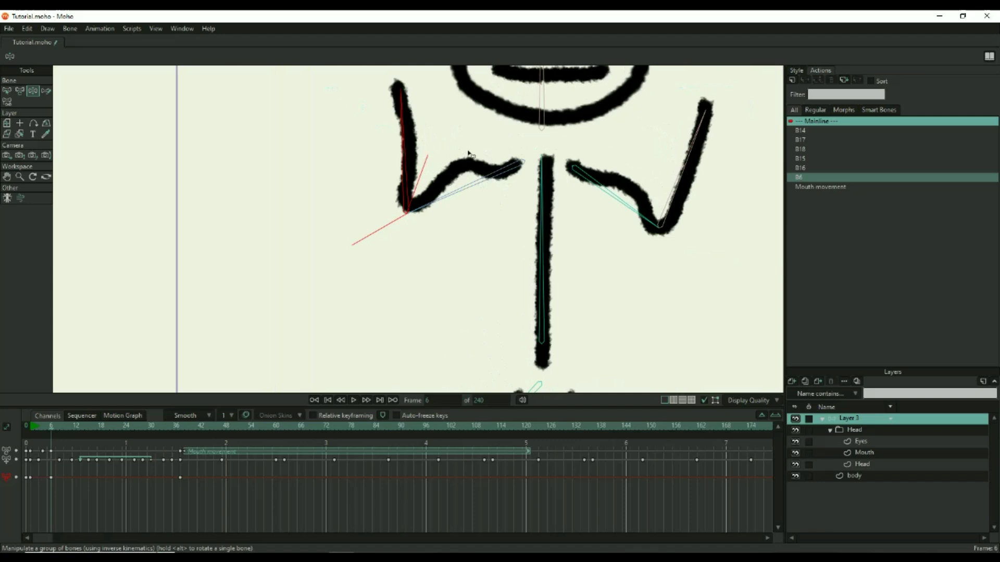
pyautogui.moveTo(406, 125); pyautogui.dragTo(391, 140)
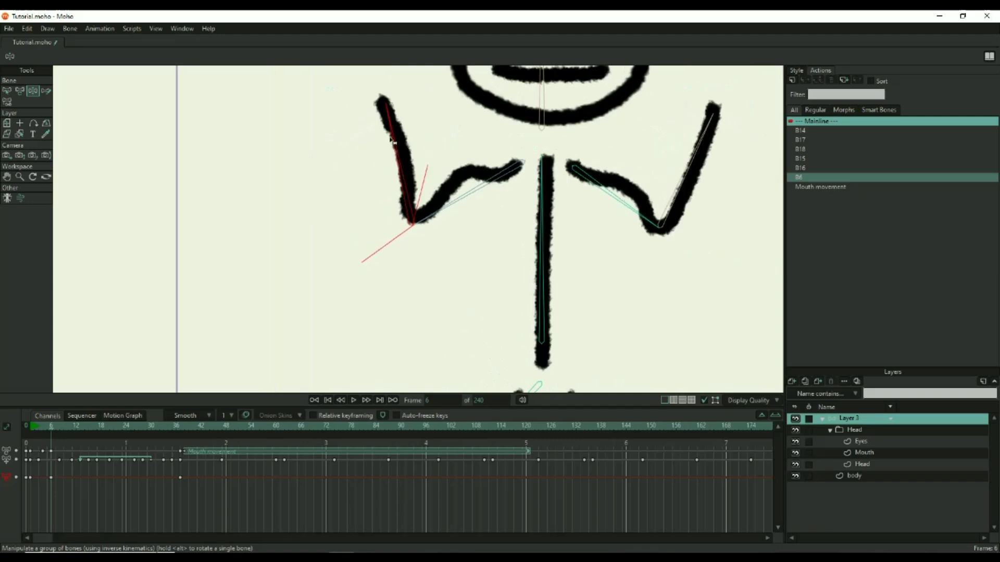
pyautogui.scroll(-2, 391, 140)
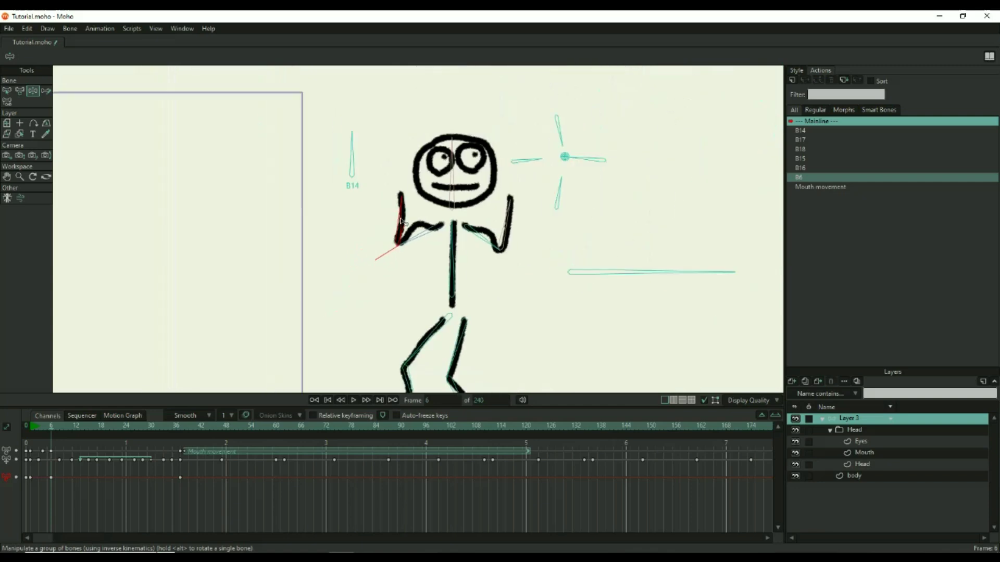
pyautogui.scroll(2, 398, 222)
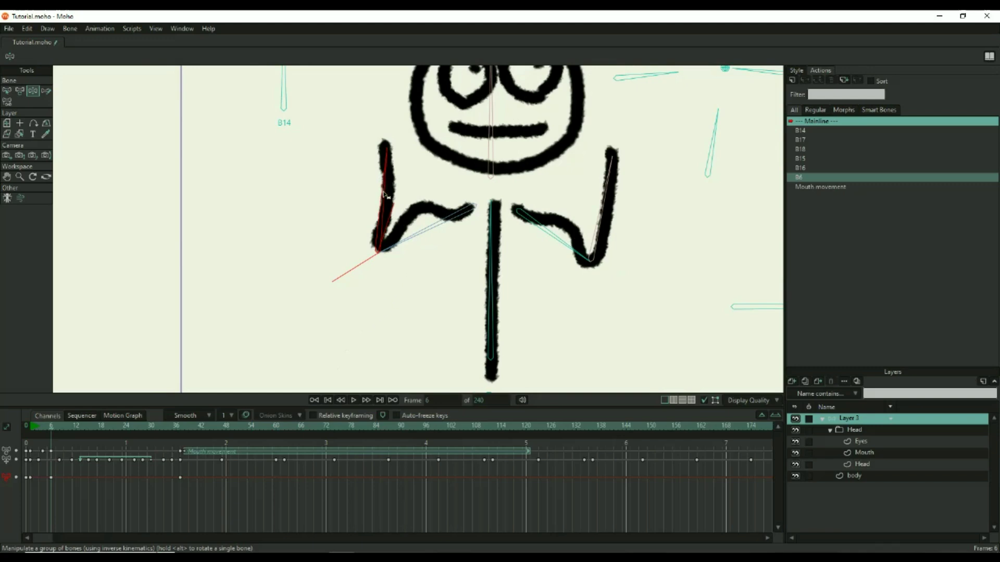
pyautogui.scroll(-3, 428, 227)
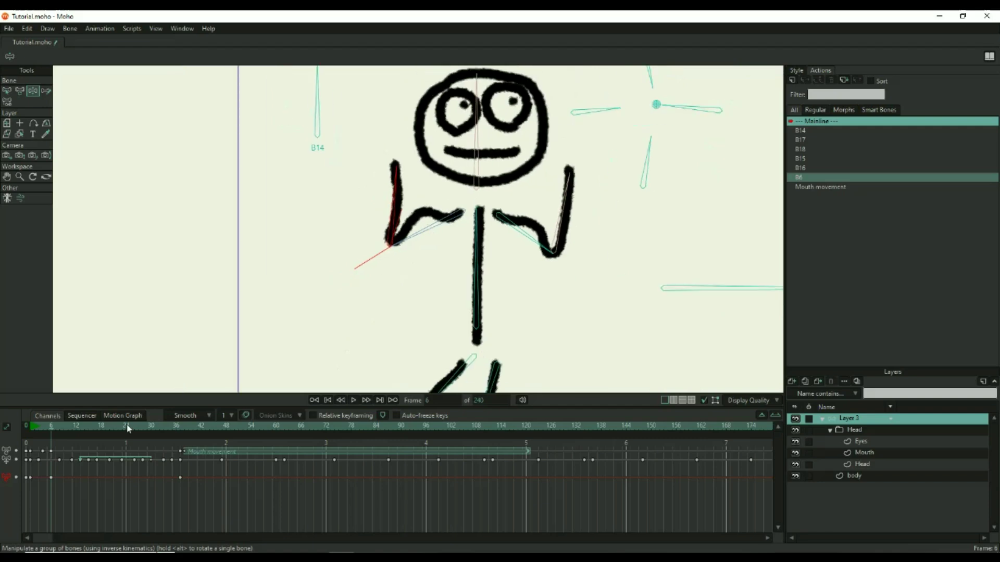
# Step: Copy forearm bone B6's keyframe from frame 1 to frame 11
pyautogui.scroll(-2, 129, 428)
pyautogui.scroll(-3, 128, 428)
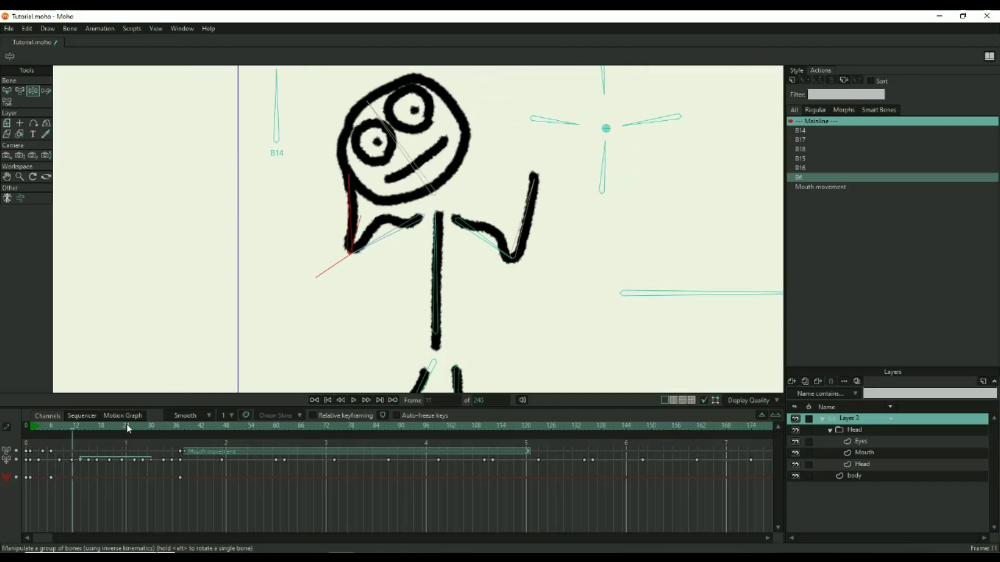
pyautogui.click(32, 478)
pyautogui.hotkey('ctrl', 'v')
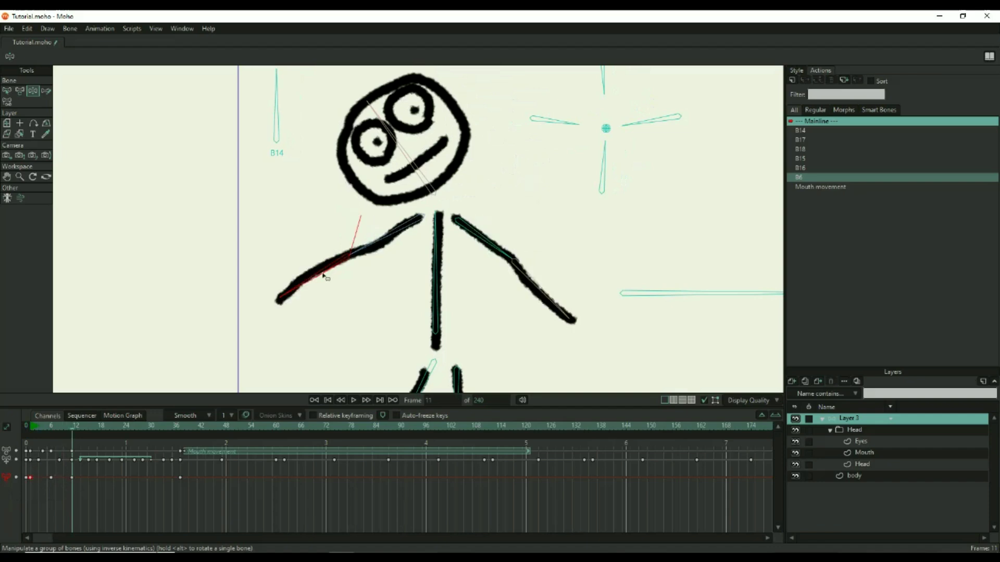
# Step: Key the forearm's current pose at frame 10 and delete its keyframe at frame 11
pyautogui.scroll(-2, 323, 276)
pyautogui.moveTo(55, 430)
pyautogui.mouseDown()
pyautogui.moveTo(32, 426)
pyautogui.moveTo(72, 432)
pyautogui.moveTo(31, 431)
pyautogui.moveTo(69, 436)
pyautogui.mouseUp()
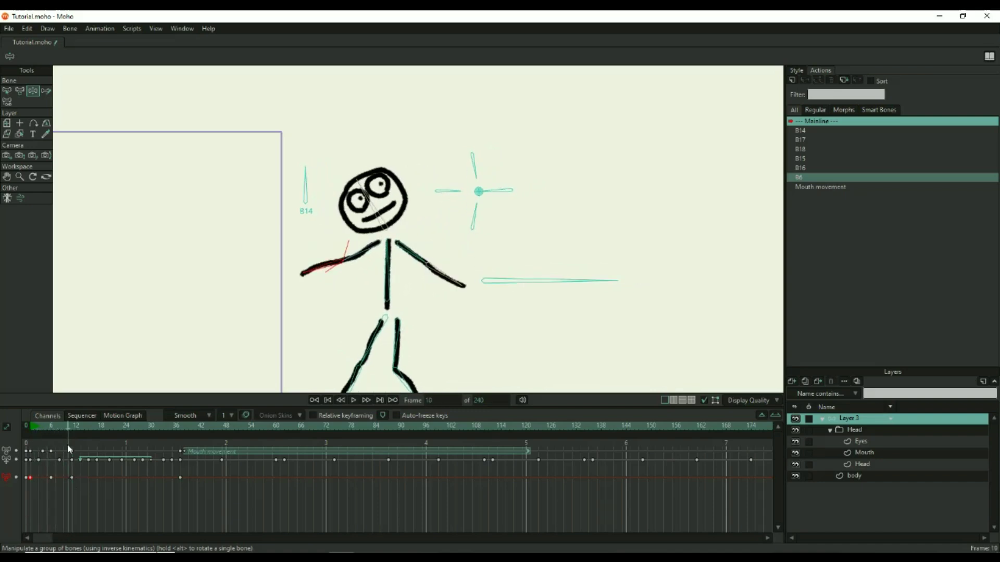
pyautogui.click(323, 266)
pyautogui.moveTo(91, 488); pyautogui.dragTo(73, 474)
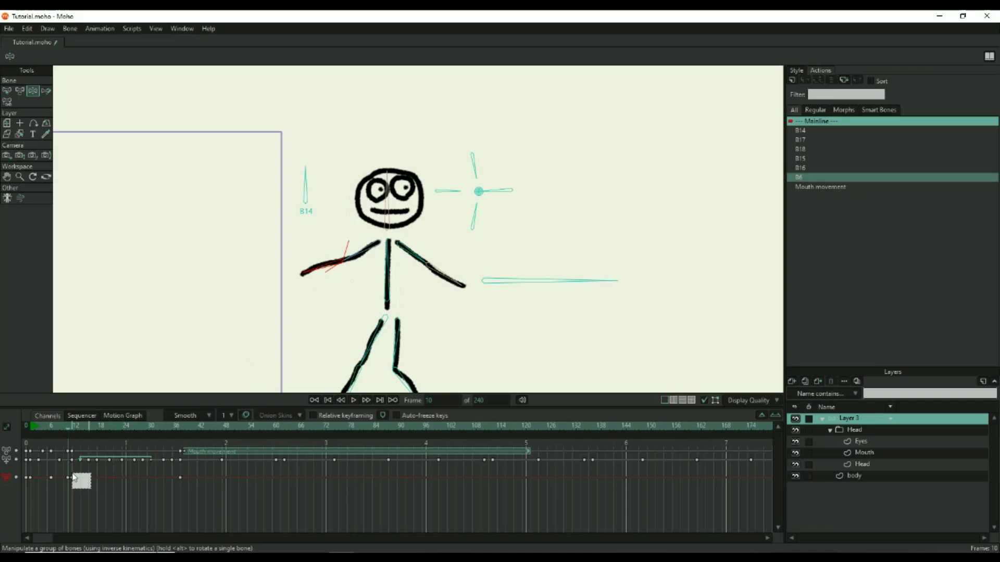
pyautogui.press('Delete')
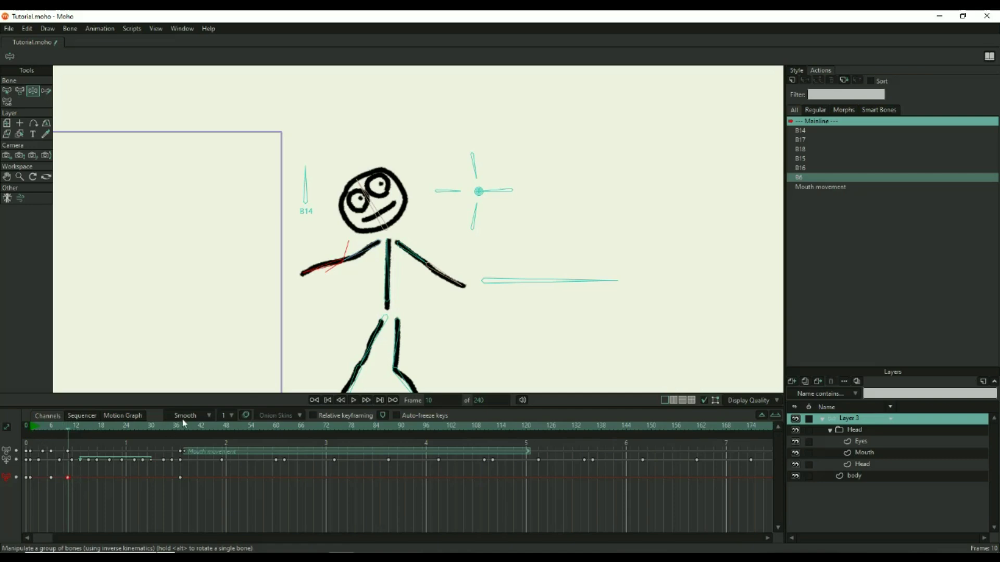
pyautogui.click(209, 415)
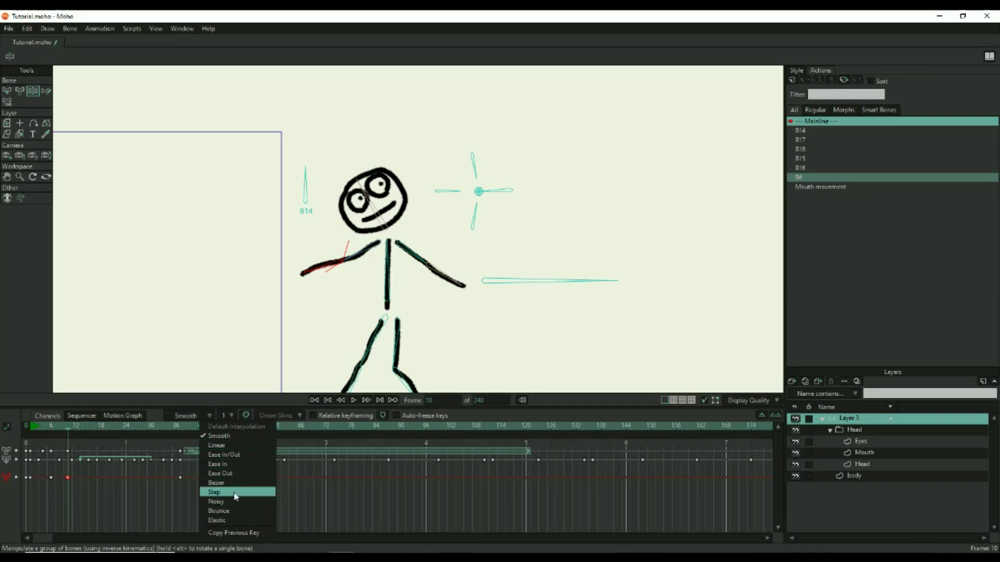
pyautogui.click(107, 29)
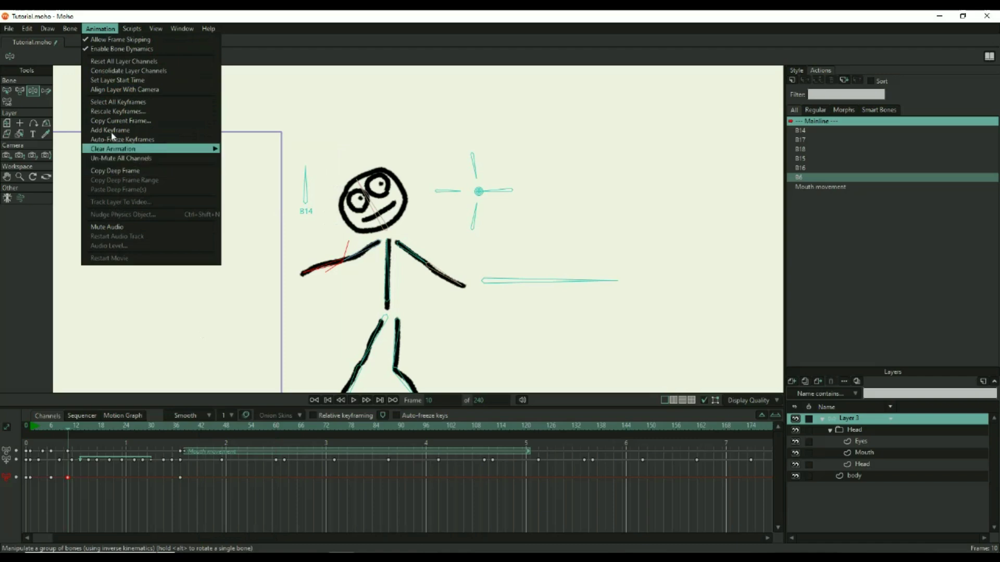
pyautogui.click(68, 476)
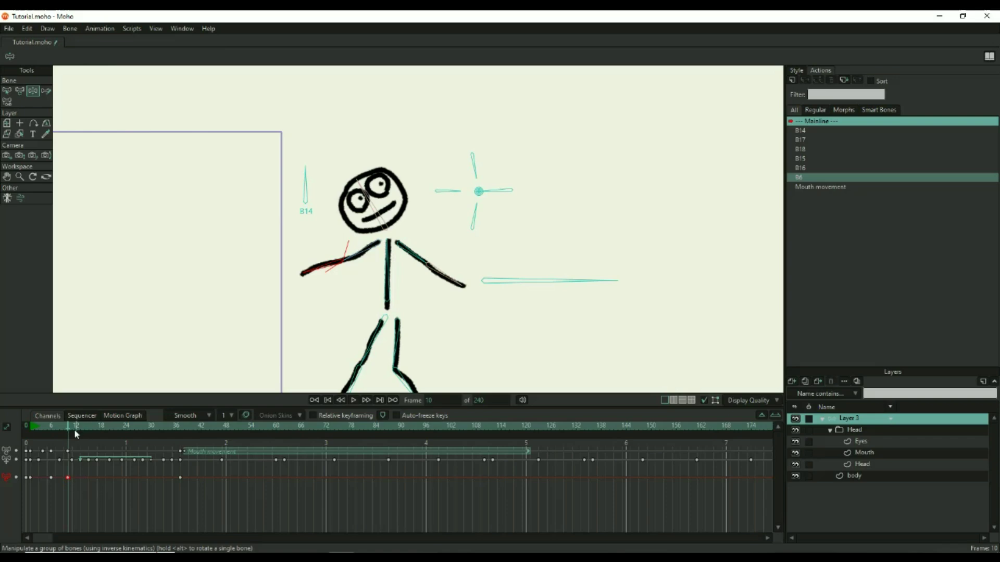
# Step: Set the forearm's frame 10 keyframe to Cycle interpolation back to absolute frame 1 and play the arm swing
pyautogui.moveTo(67, 426); pyautogui.dragTo(61, 429)
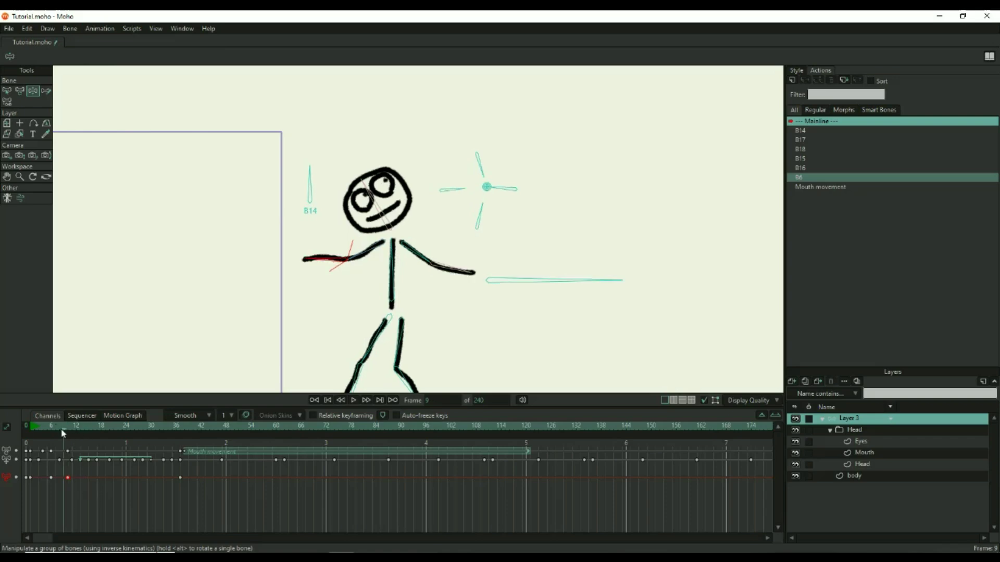
pyautogui.rightClick(69, 478)
pyautogui.click(88, 471)
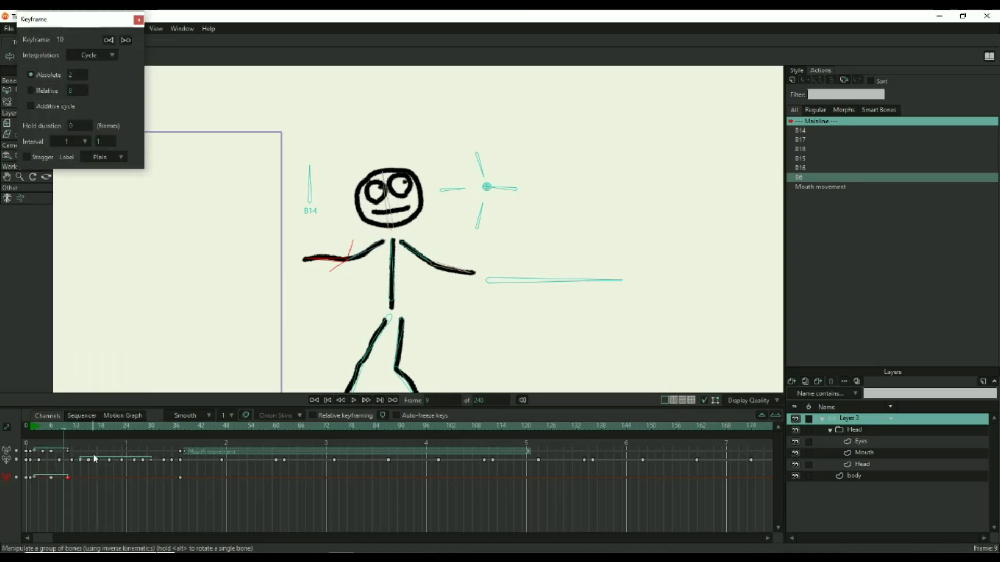
pyautogui.click(76, 74)
pyautogui.write('1')
pyautogui.press('Return')
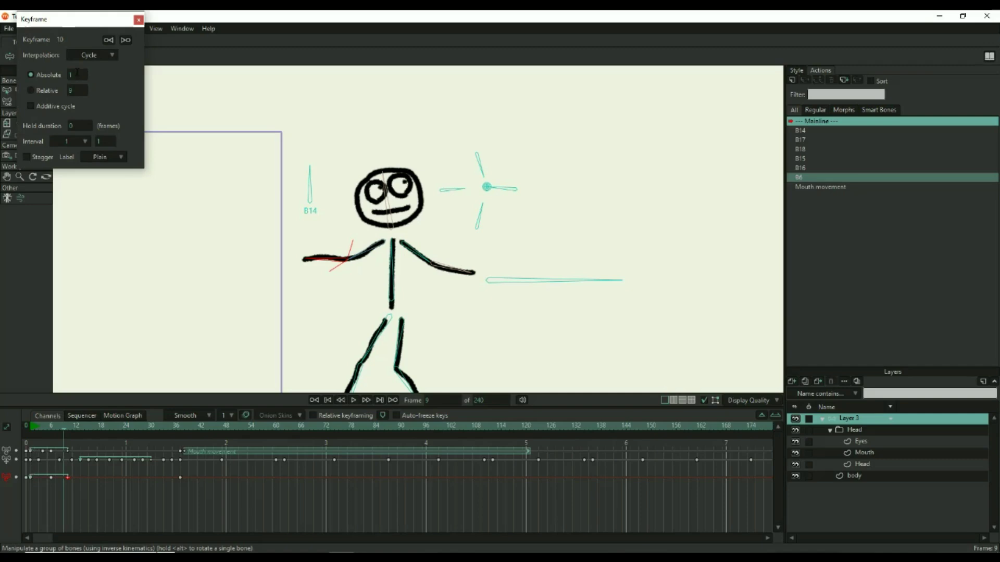
pyautogui.click(139, 20)
pyautogui.click(353, 401)
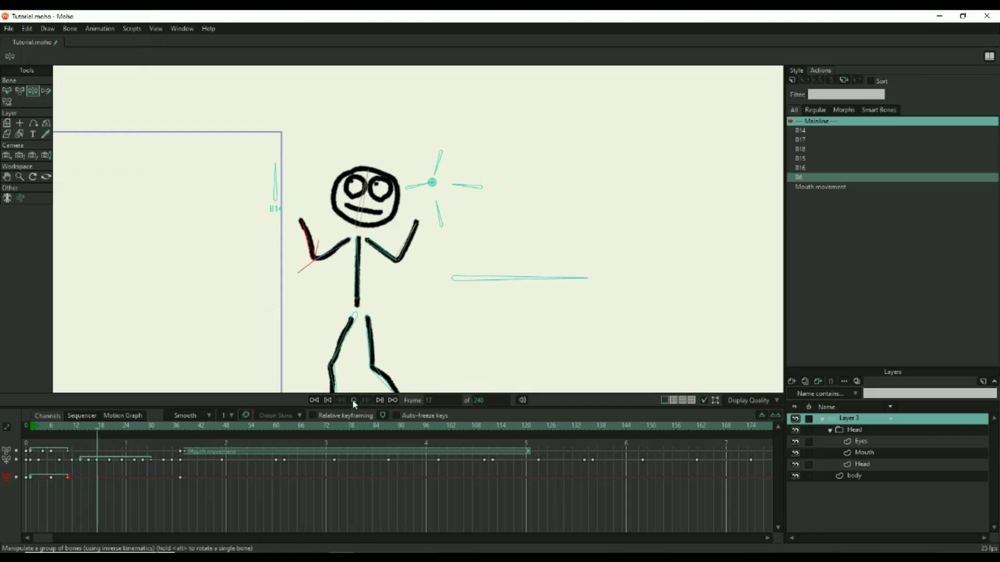